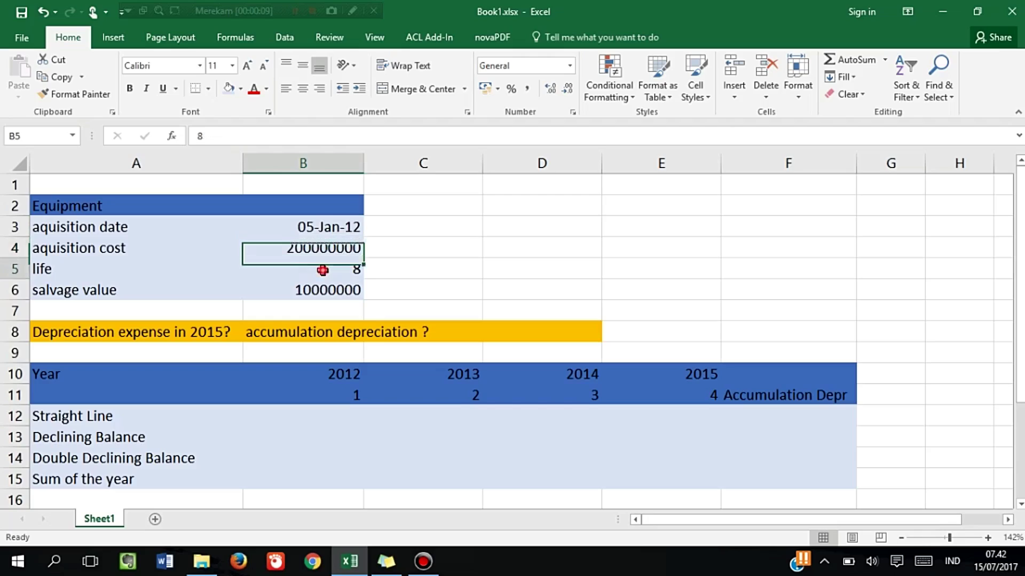
Examine the salvage value, the depreciation expense and accumulation questions, and the year and period headings of the depreciation table
left_click(315, 289)
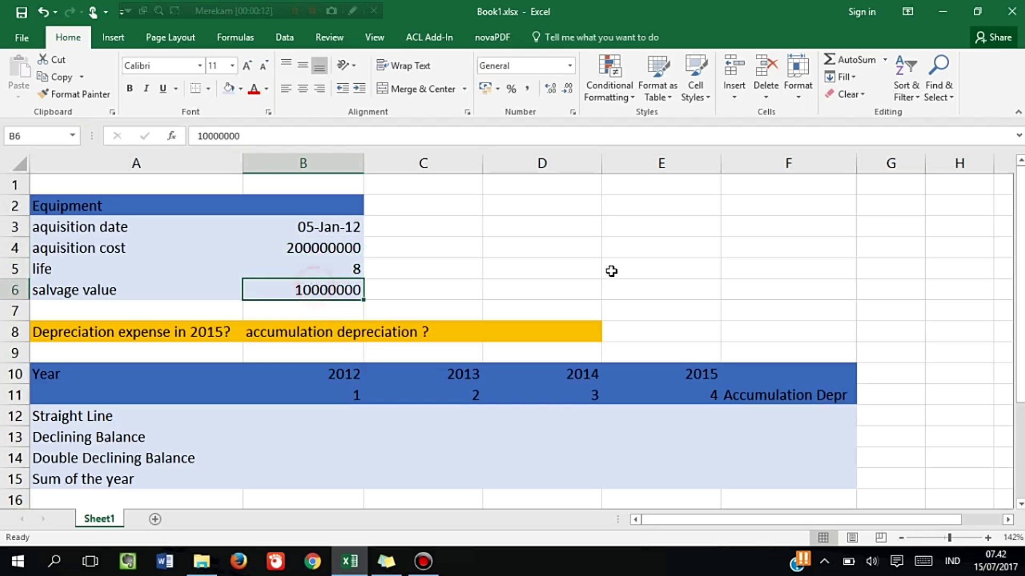
left_click(115, 334)
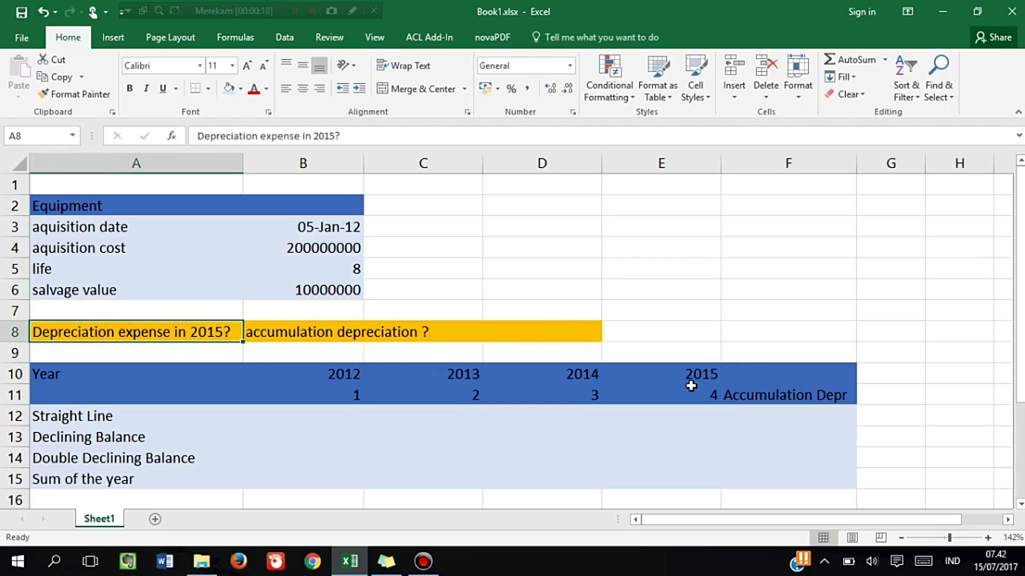
left_click(344, 340)
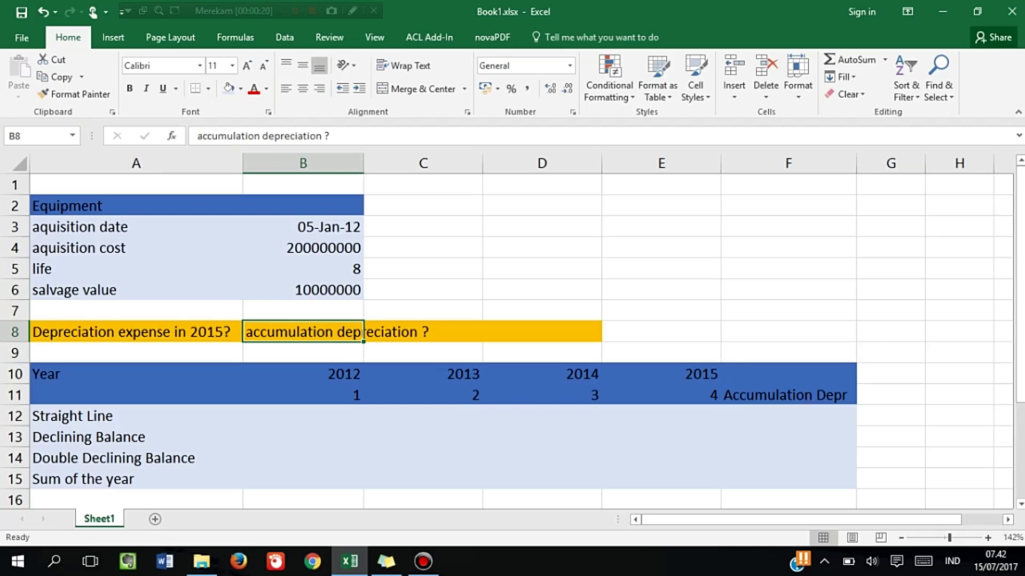
left_click(291, 417)
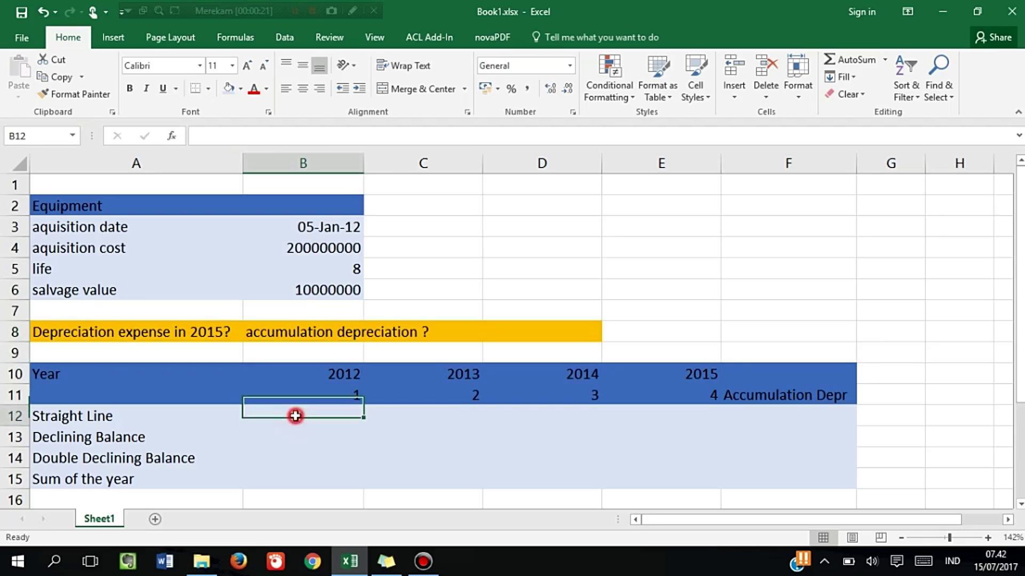
left_click(320, 372)
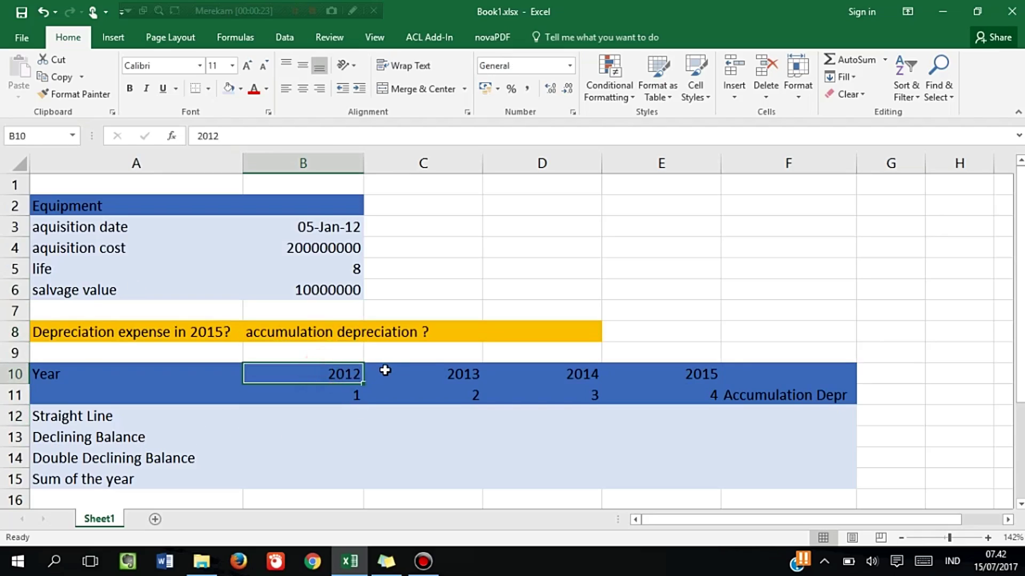
key("Right")
key("Right")
key("Right")
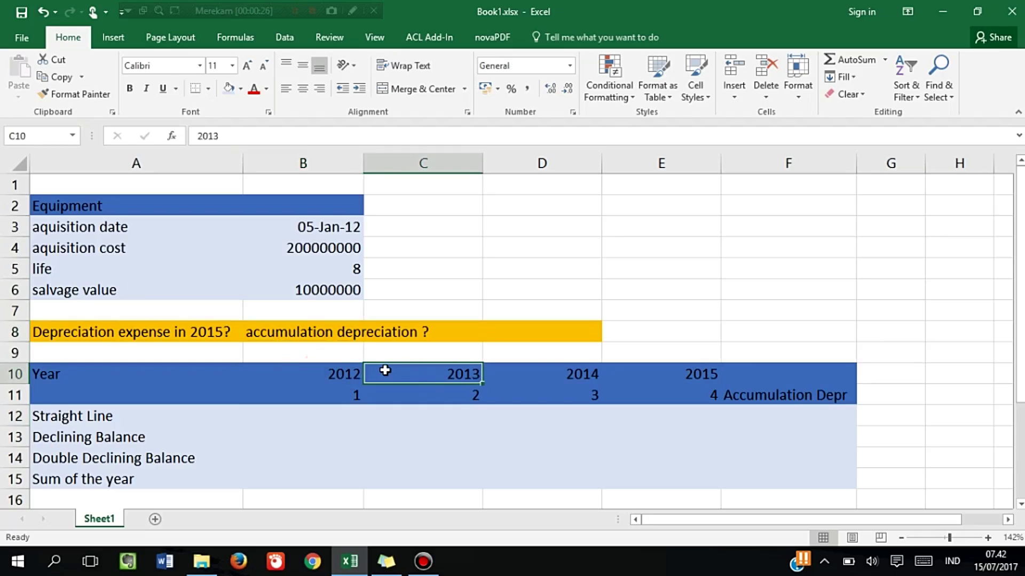
key("Down")
key("Left")
key("Left")
key("Left")
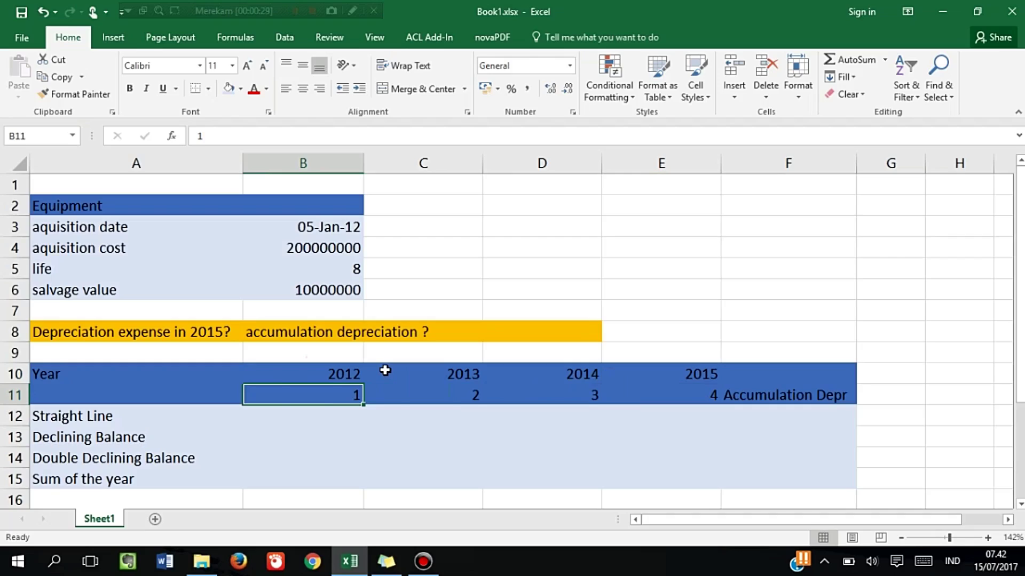
key("Right")
key("Right")
key("Right")
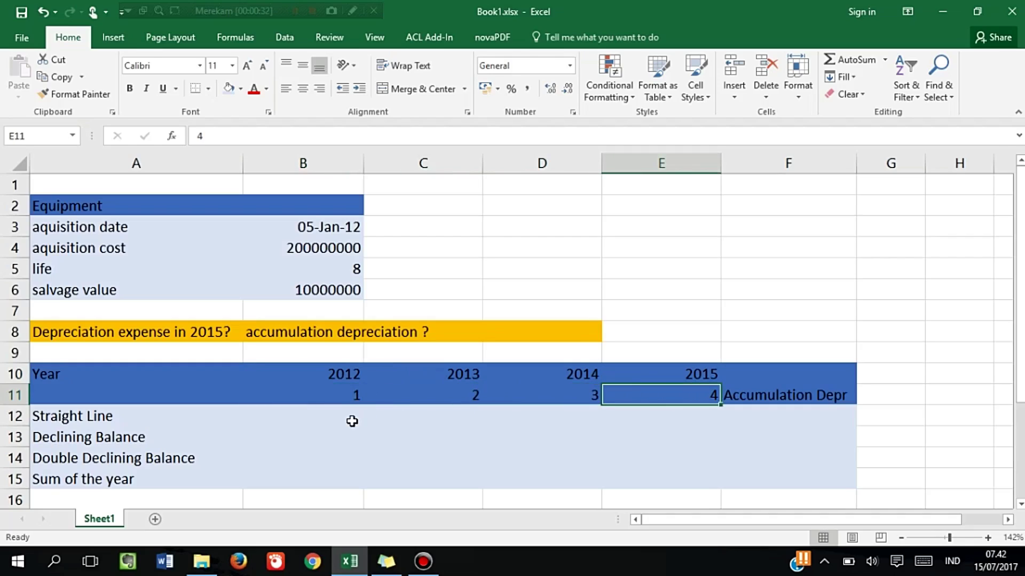
Calculate the 2012 straight-line depreciation in B12 with =SLN($B$4;$B$6;$B$5), using absolute references for cost, salvage value and life
left_click(352, 421)
type("=")
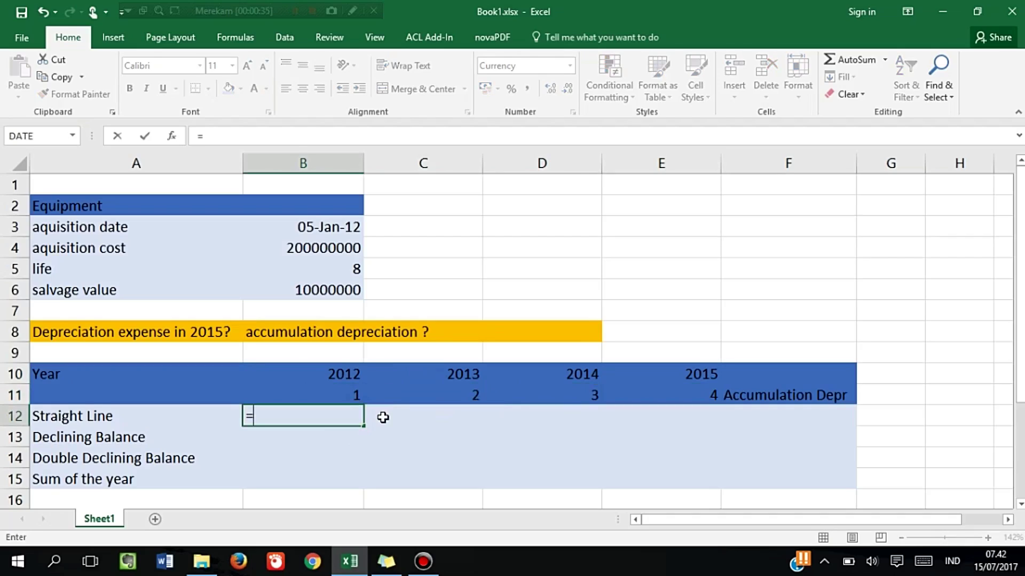
type("SLN")
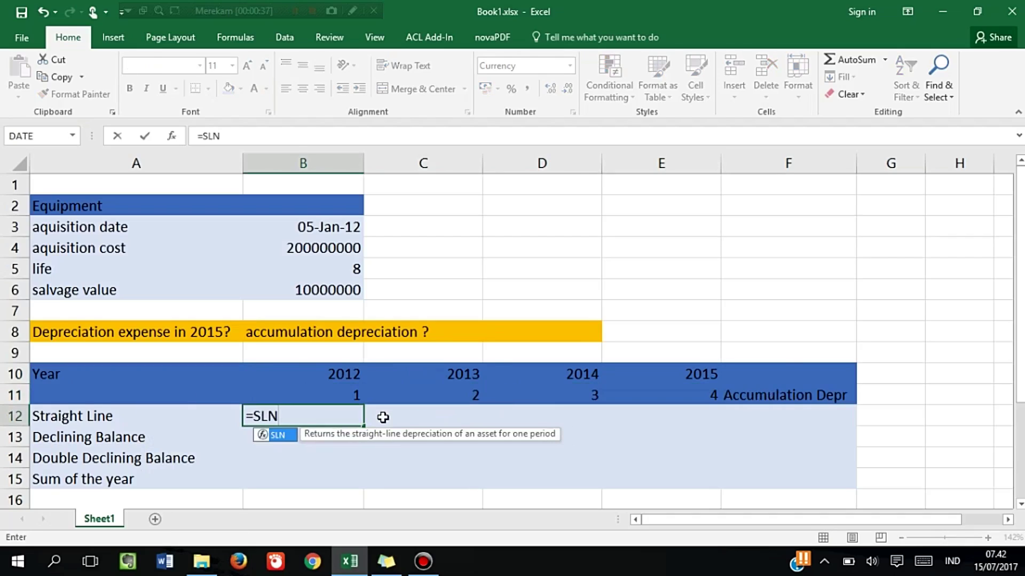
type("(")
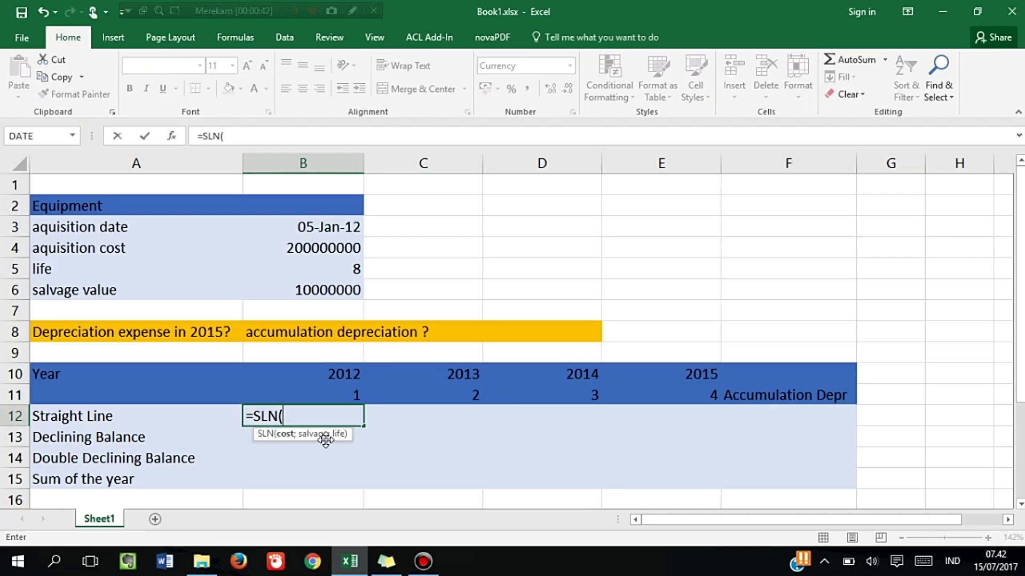
left_click(306, 250)
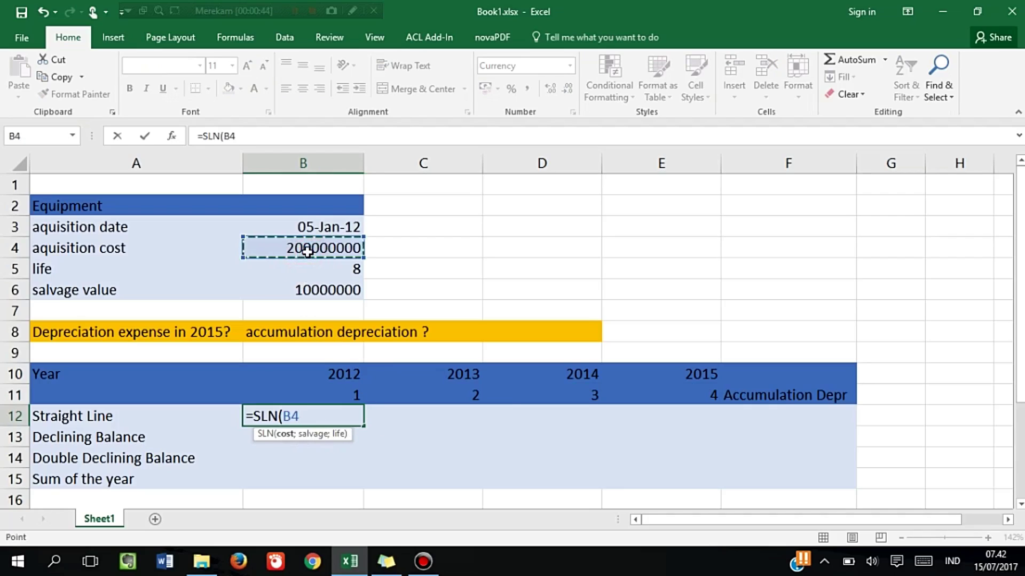
key("F4")
type(";")
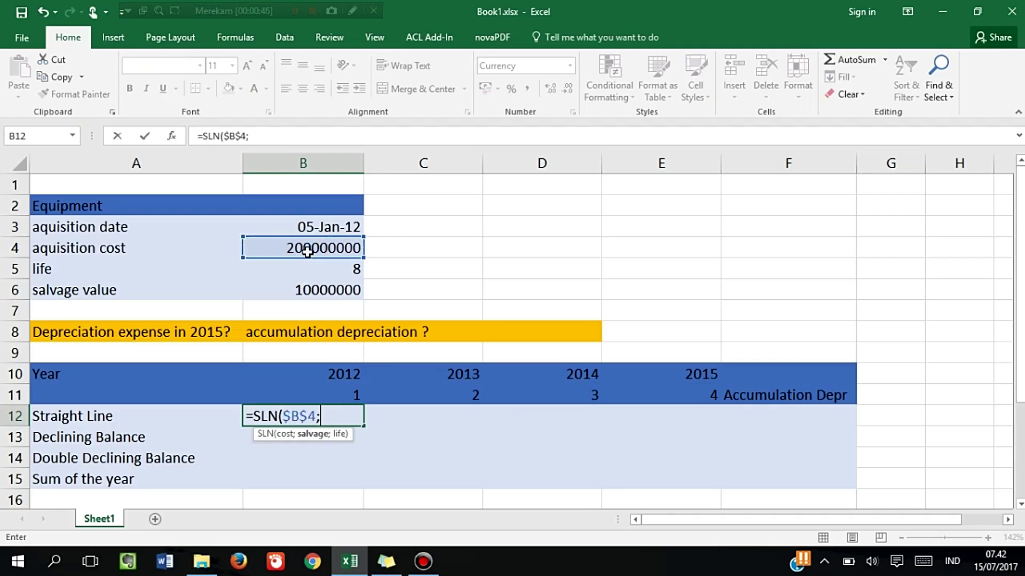
left_click(309, 291)
key("F4")
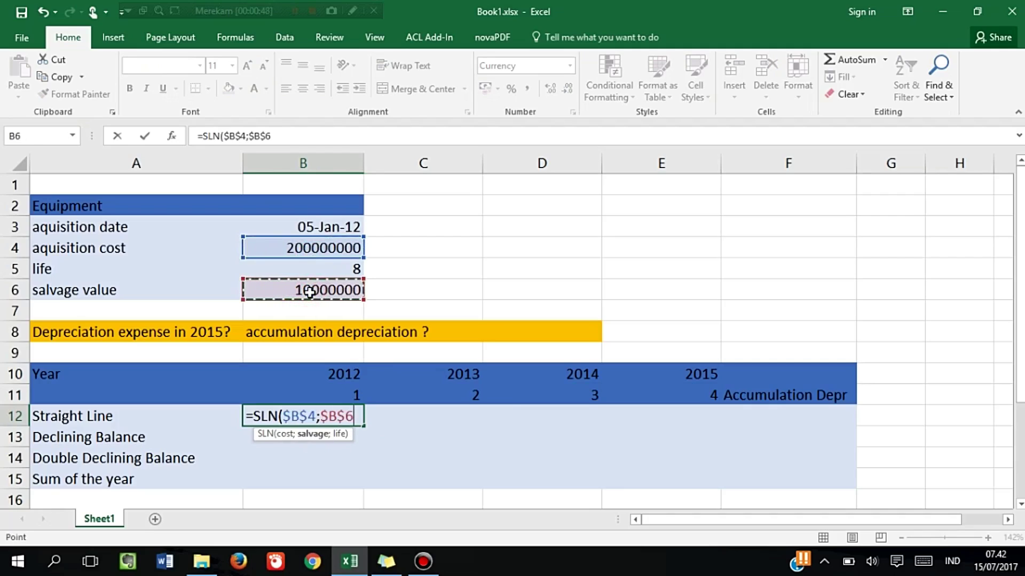
type(";")
left_click(319, 265)
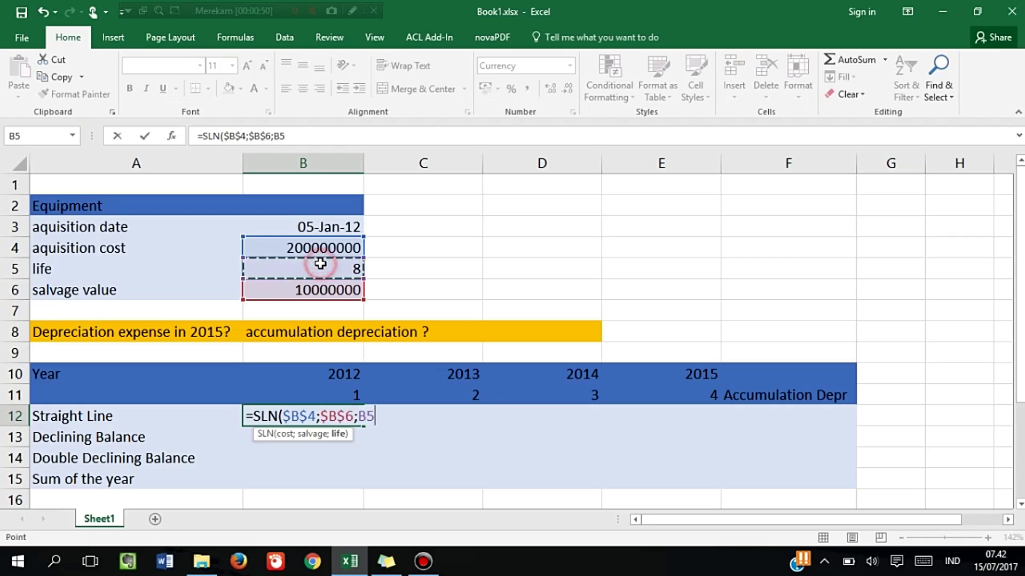
key("F4")
type(")")
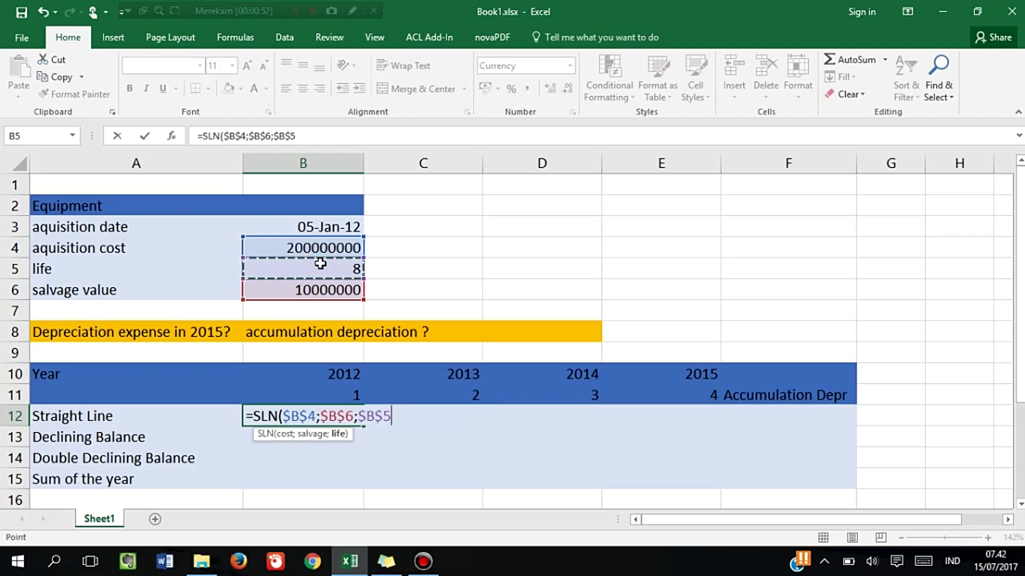
key("Return")
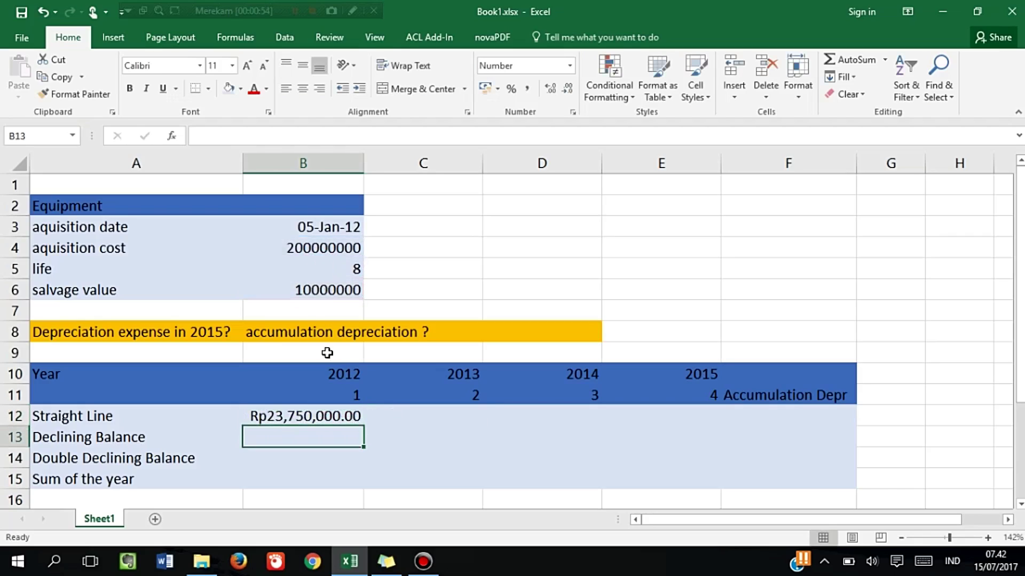
Fill the straight-line formula from B12 across to E12 for the years 2013 to 2015
left_click(323, 419)
left_click_drag(363, 427, 715, 417)
Calculate the 2012 declining-balance depreciation in B13 with =DB($B$4;$B$6;$B$5;B11), keeping the period reference relative and omitting the month
left_click_drag(284, 432, 300, 434)
left_click(300, 434)
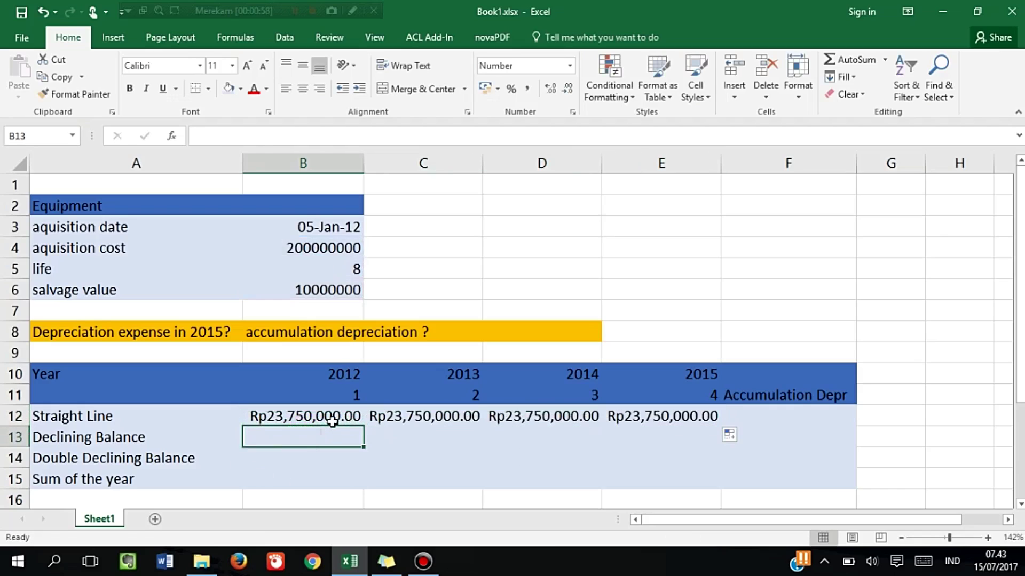
type("=")
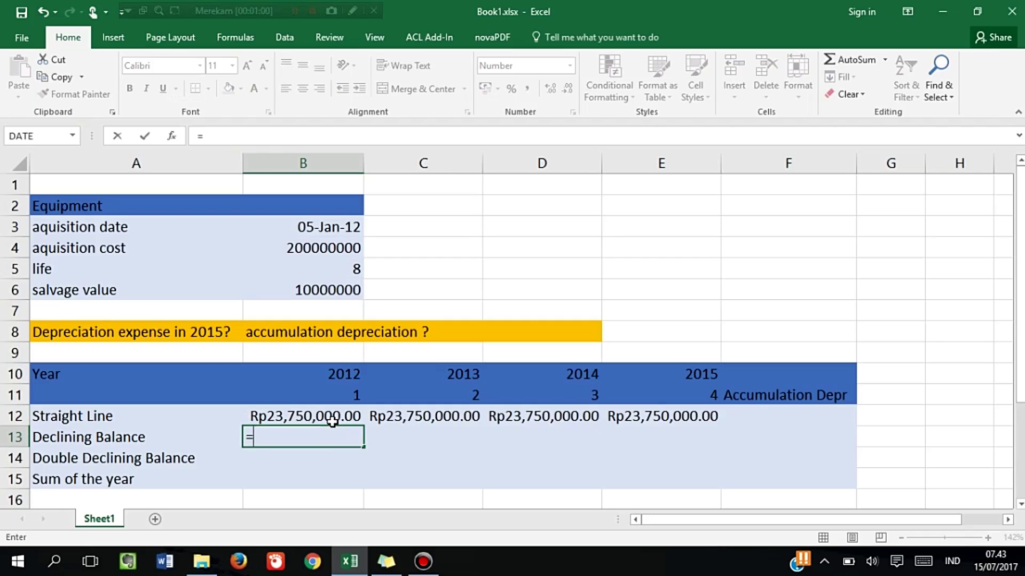
type("DB")
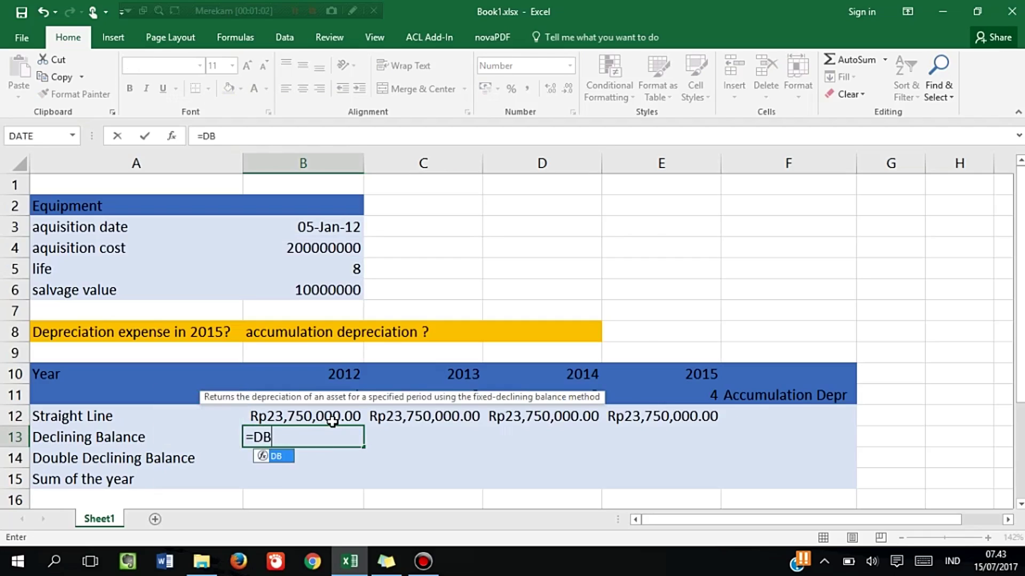
type("(")
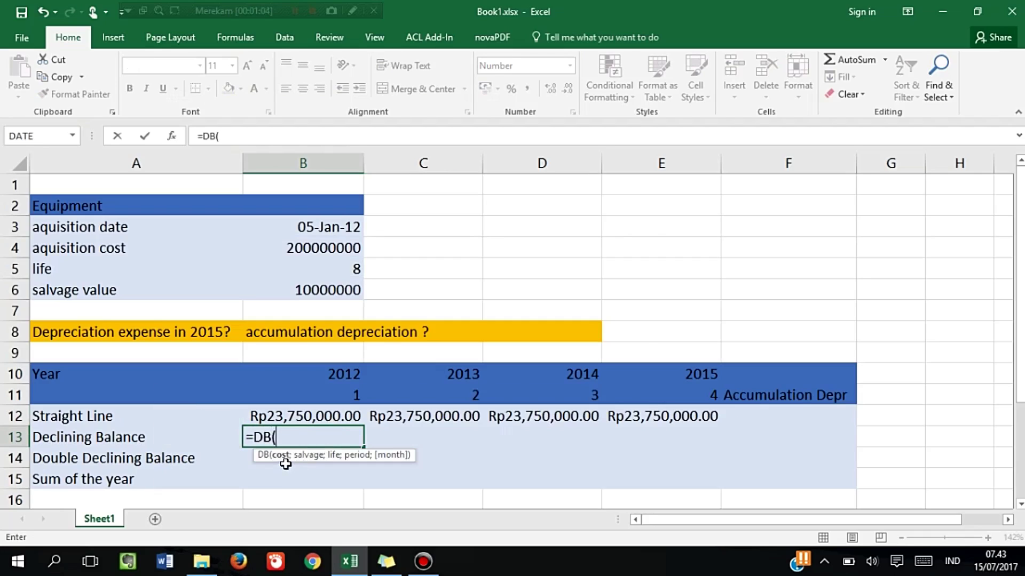
left_click(301, 251)
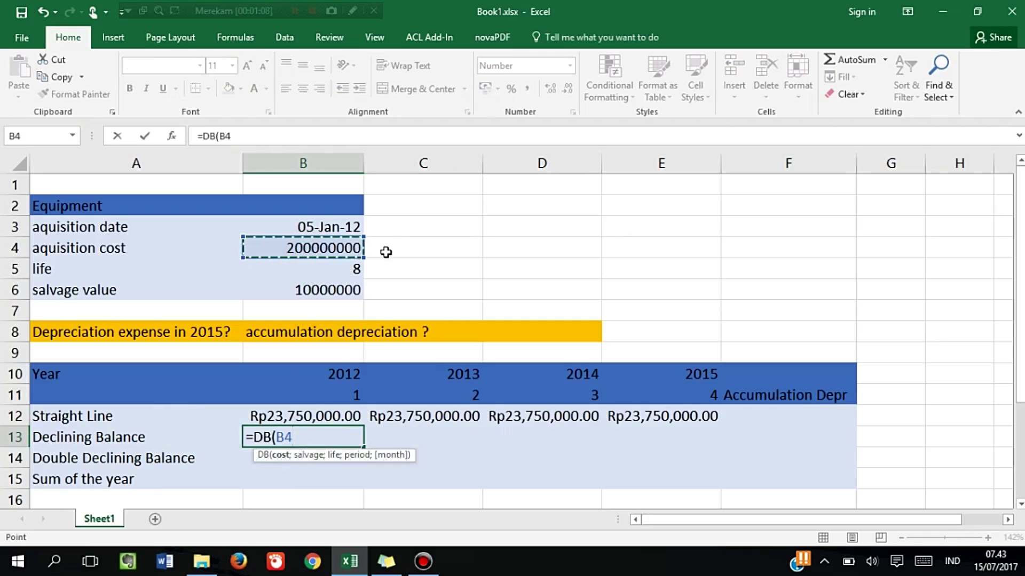
key("F4")
type(";")
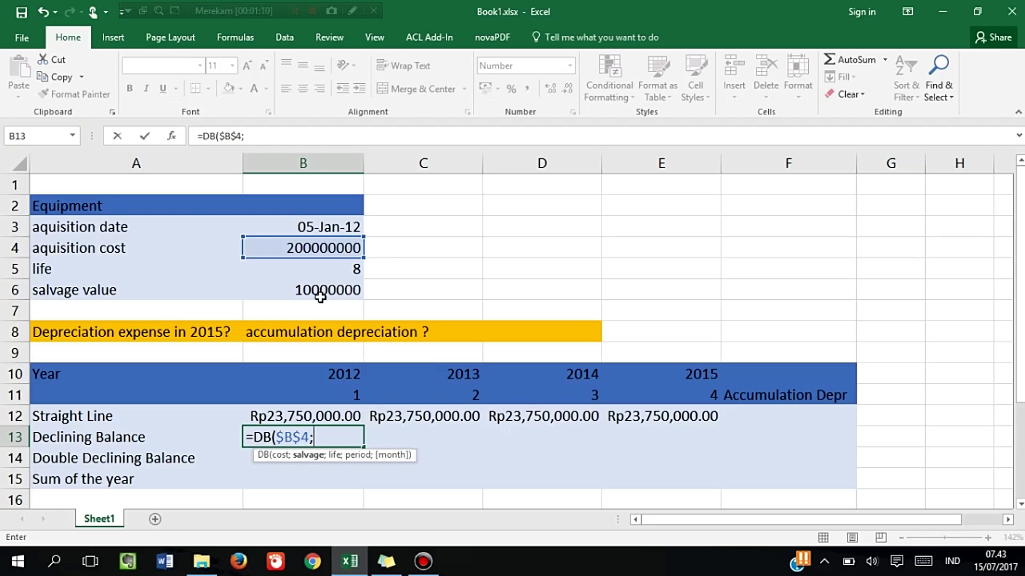
left_click(320, 289)
key("F4")
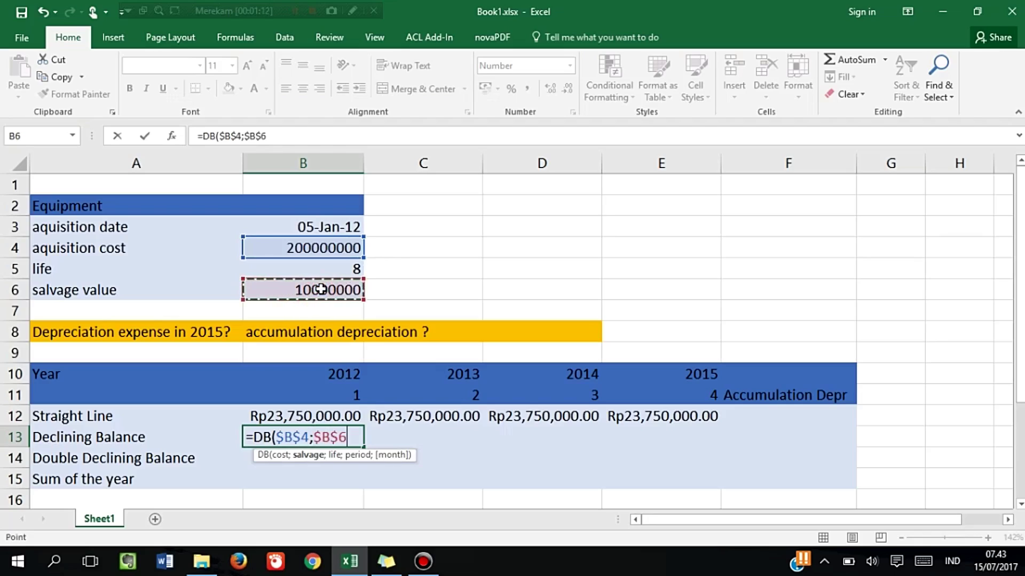
type(";")
left_click(331, 268)
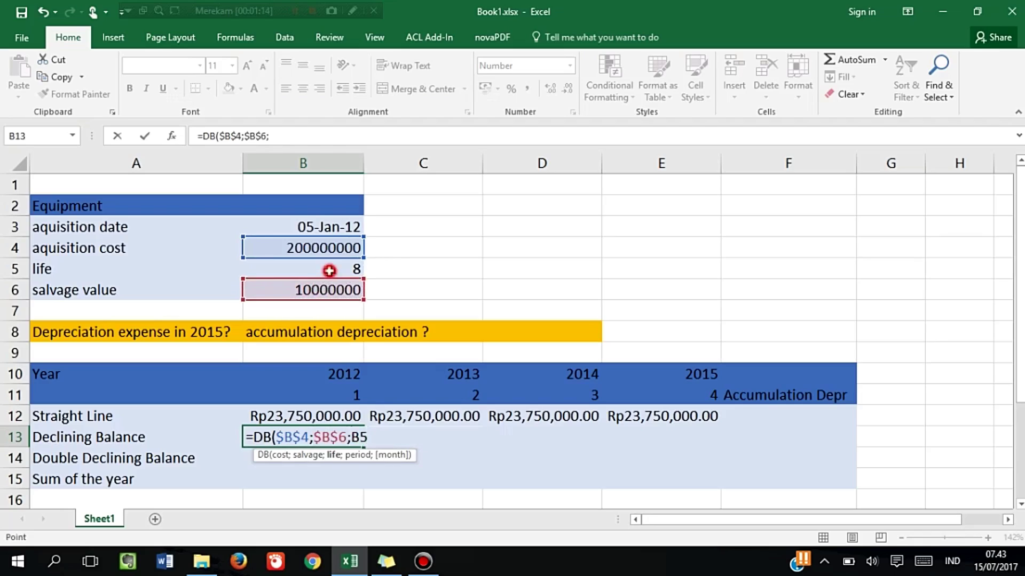
key("F4")
type(";")
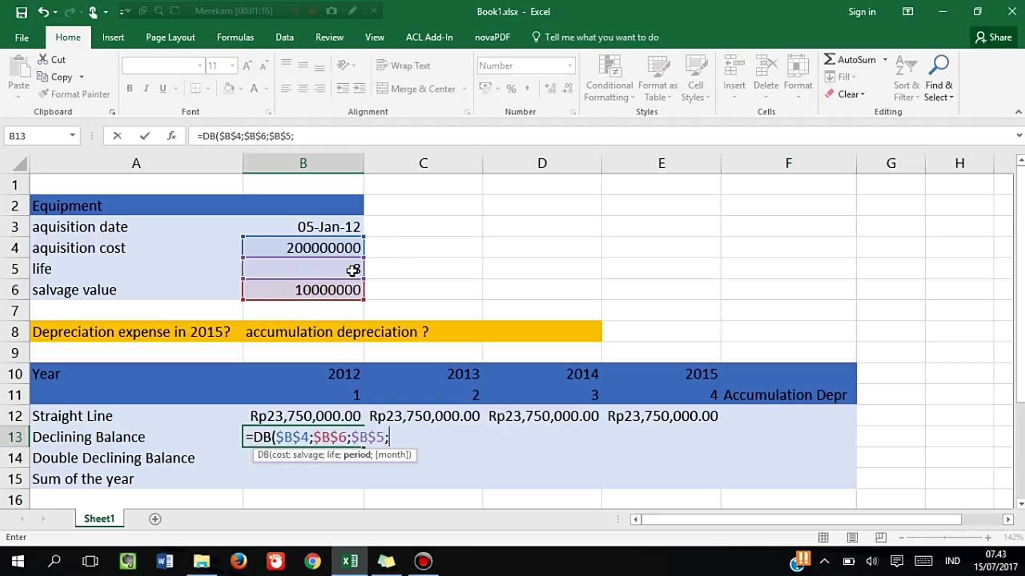
left_click(329, 394)
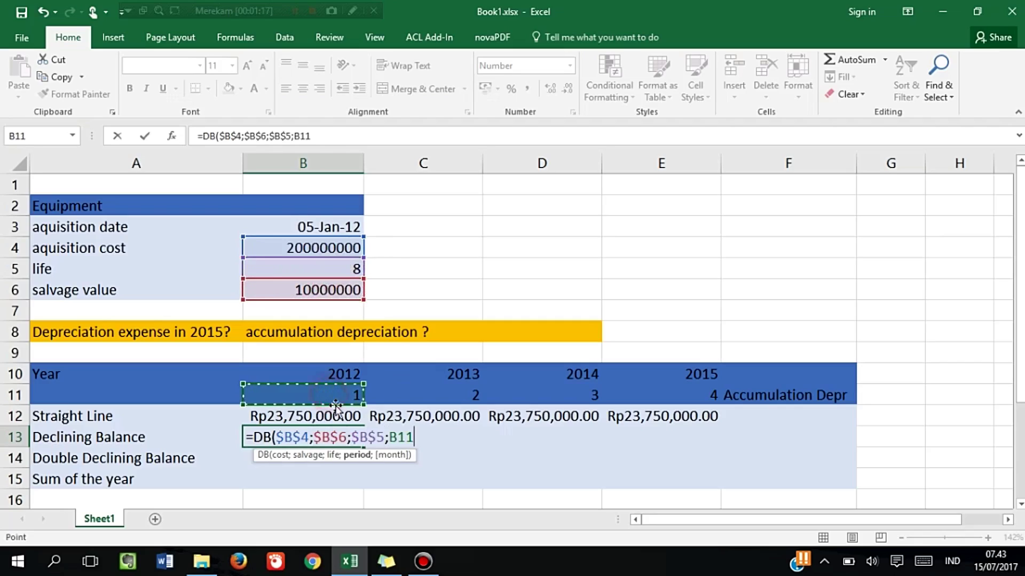
type(";")
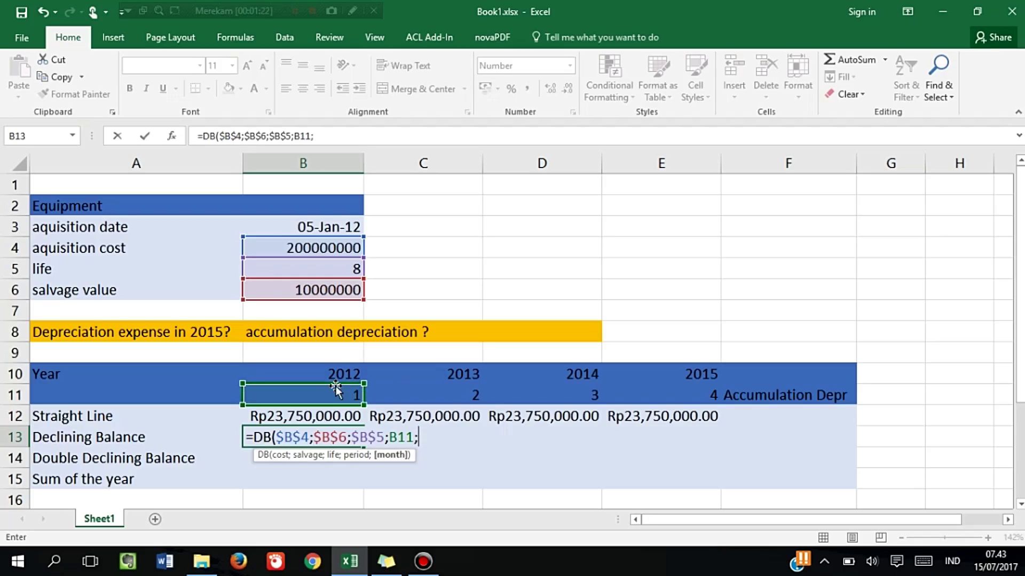
key("BackSpace")
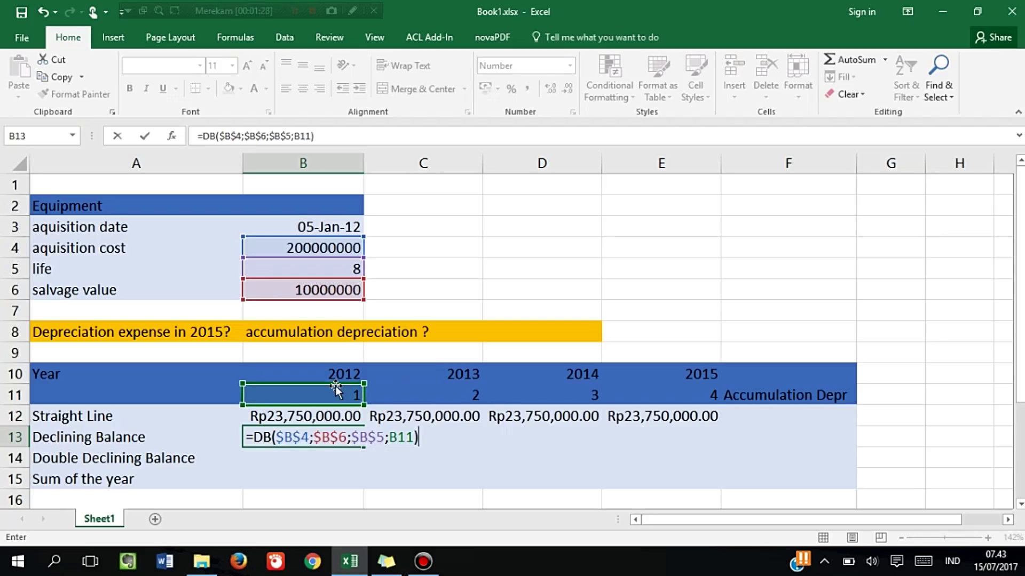
key("Return")
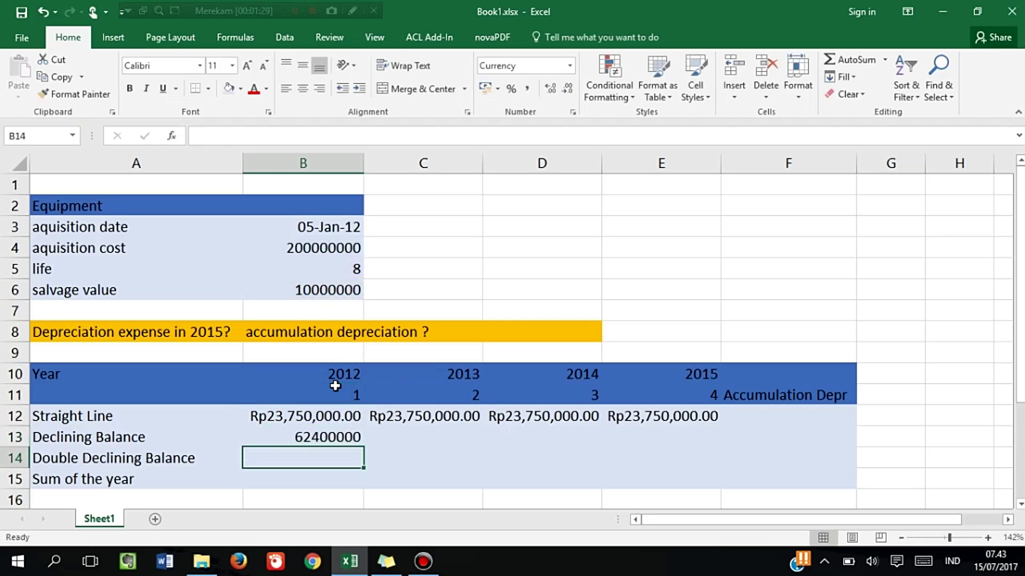
Fill the declining-balance formula from B13 across to E13 for the years 2013 to 2015
left_click(337, 441)
left_click_drag(364, 447, 707, 436)
Calculate the 2012 double-declining-balance depreciation in B14 with =DDB($B$4;$B$6;$B$5;B11;2), keeping only the period reference relative
left_click(323, 454)
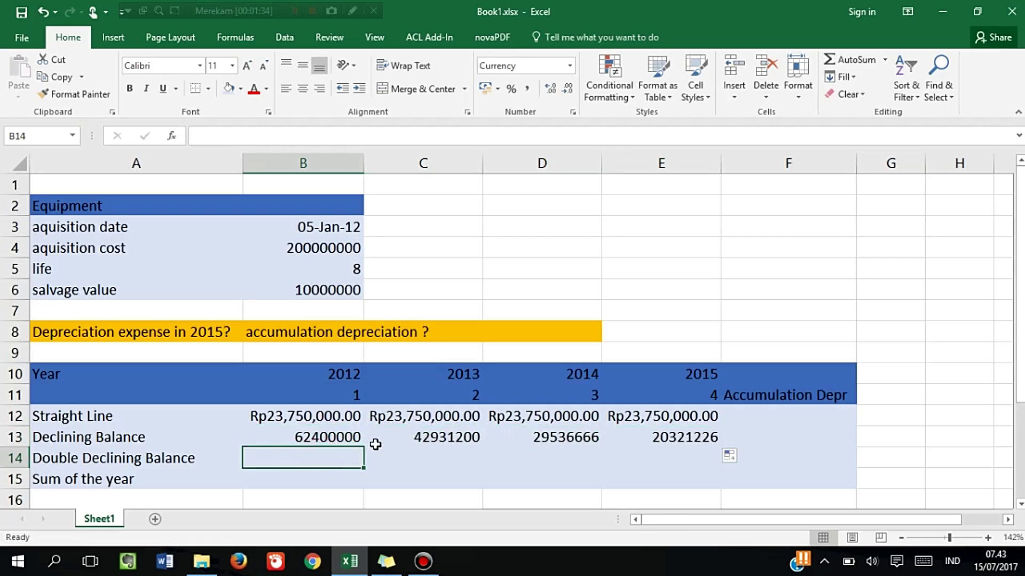
type("=D")
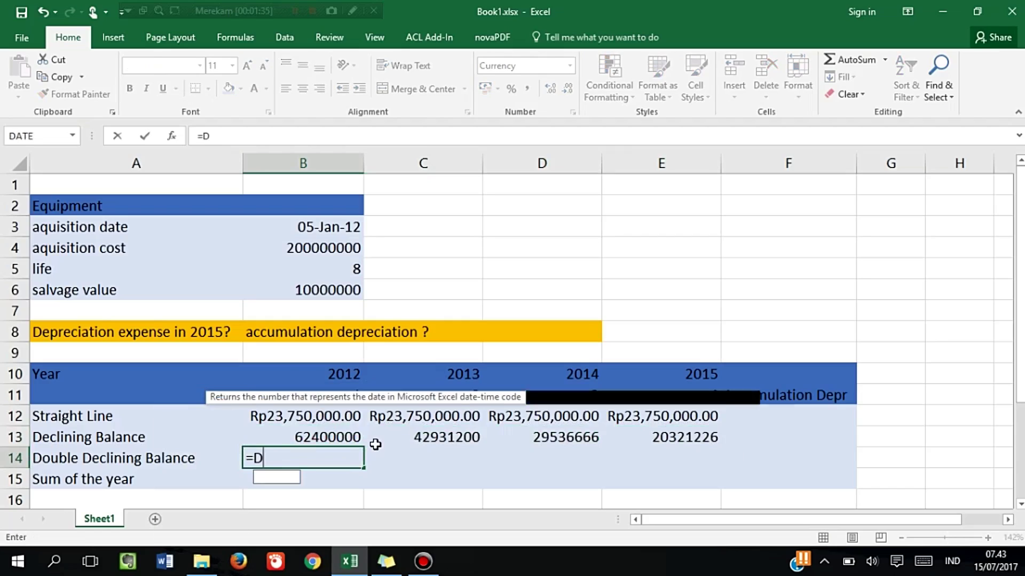
type("DB(")
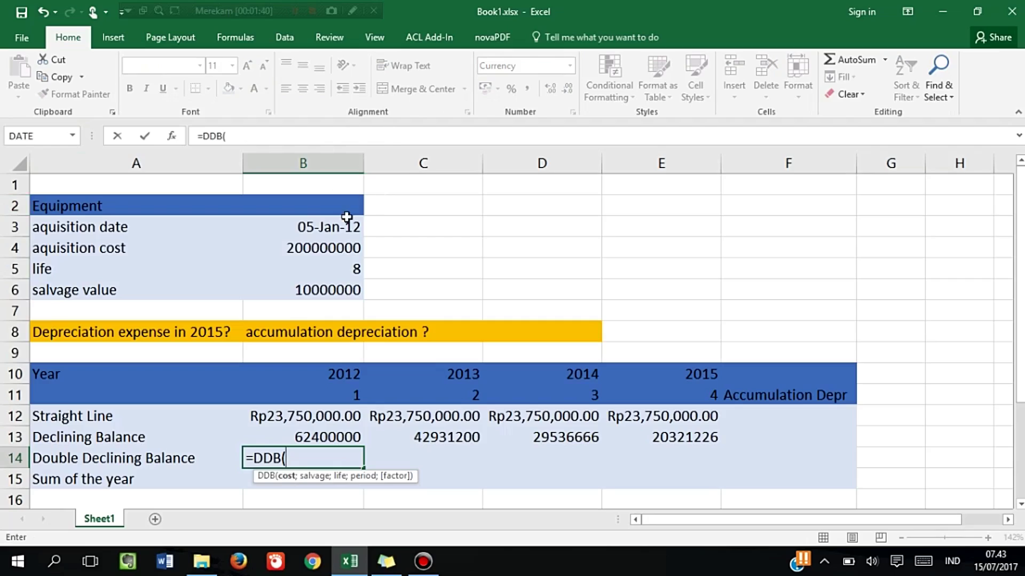
left_click(313, 248)
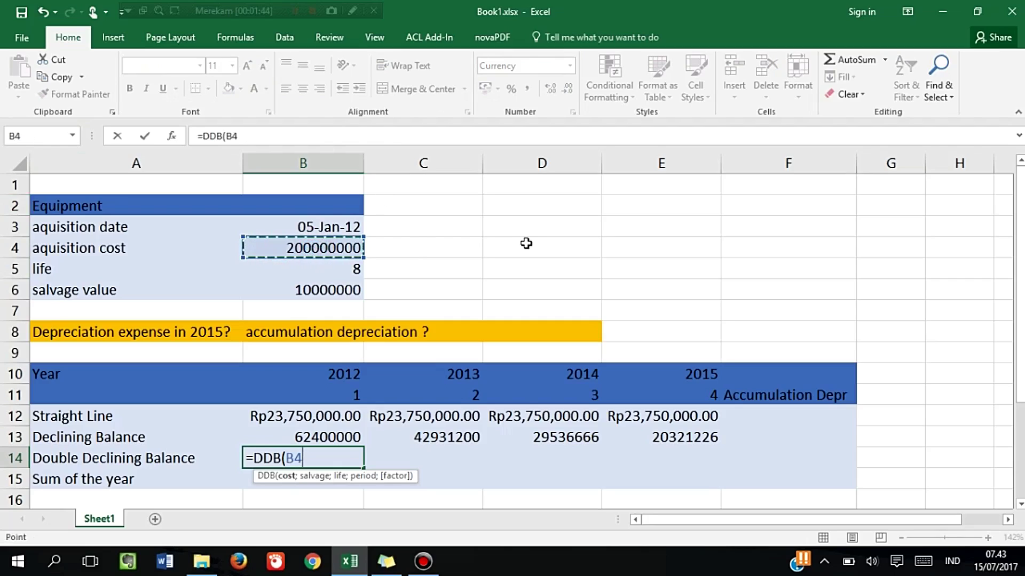
key("F4")
type(";")
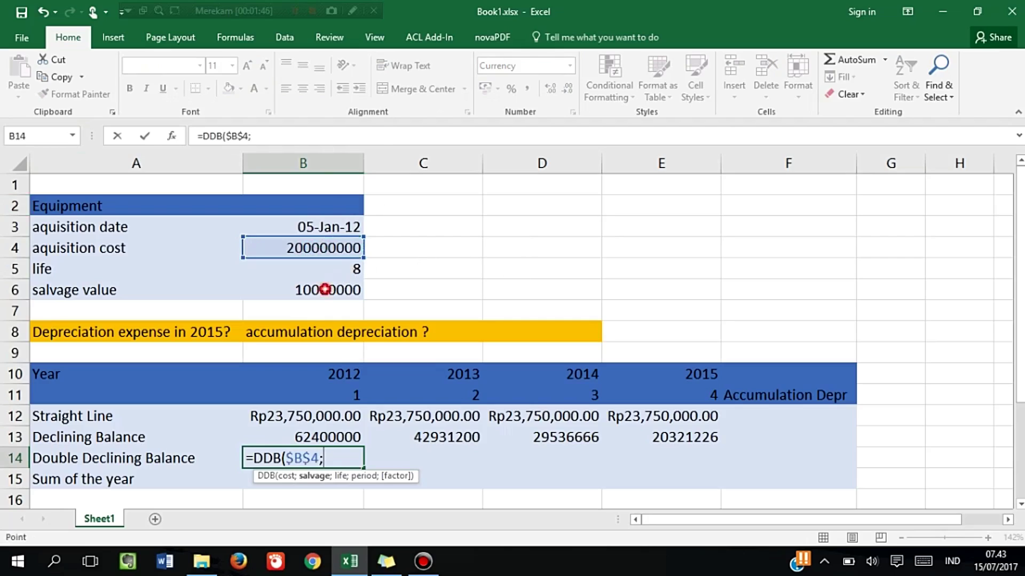
left_click(327, 290)
key("F4")
type(";")
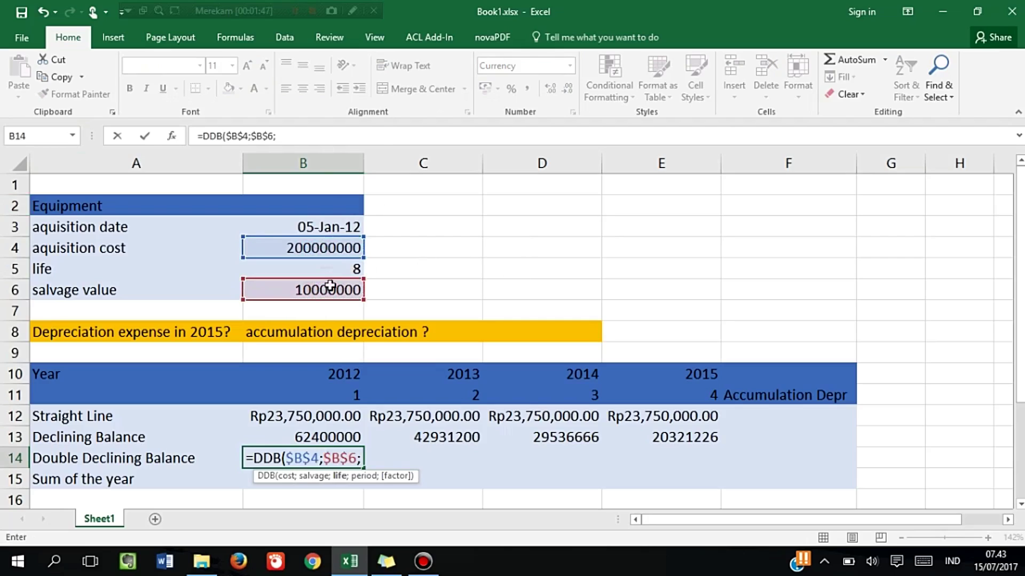
left_click(340, 267)
key("F4")
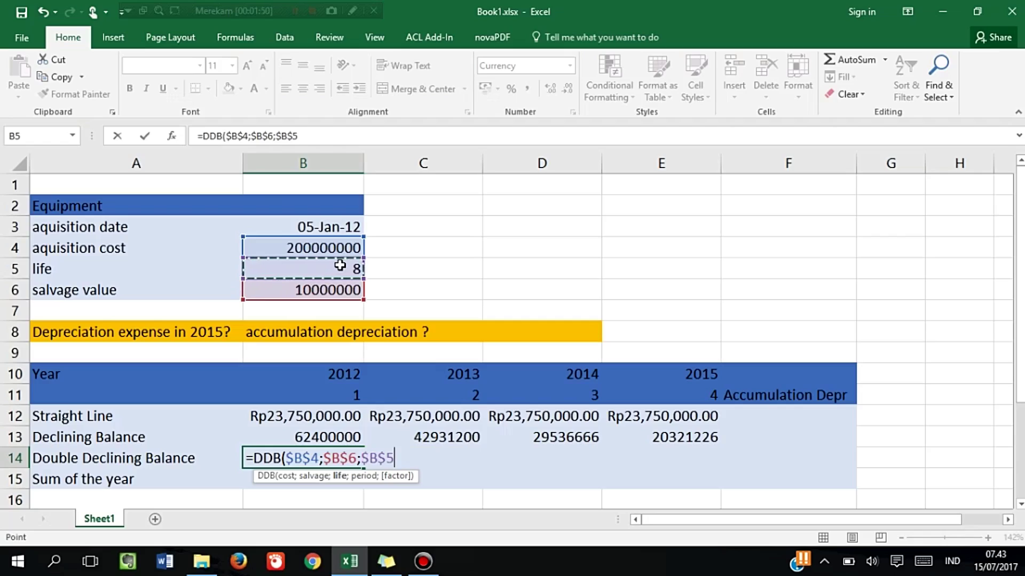
type(";")
left_click(328, 392)
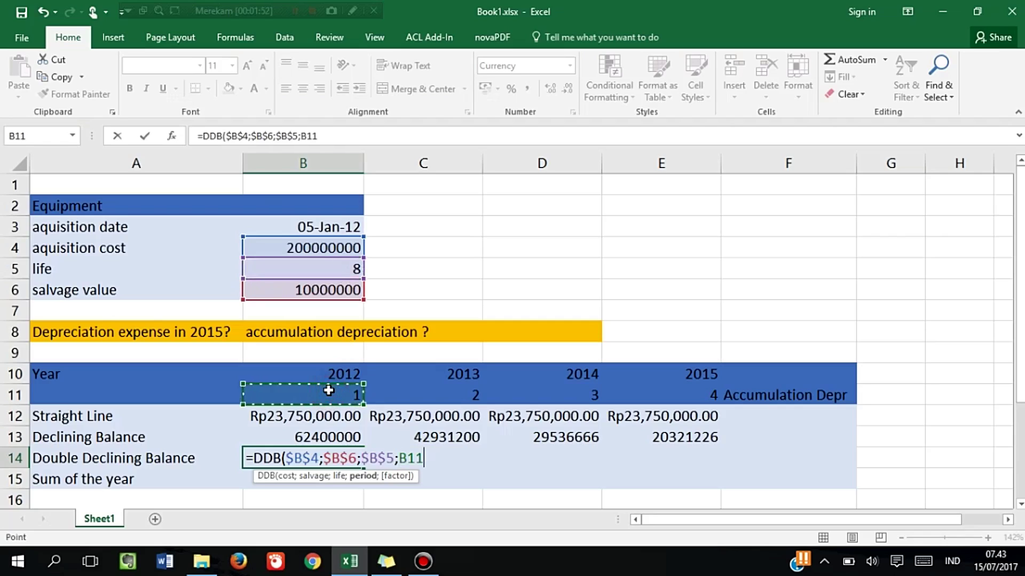
type(";2")
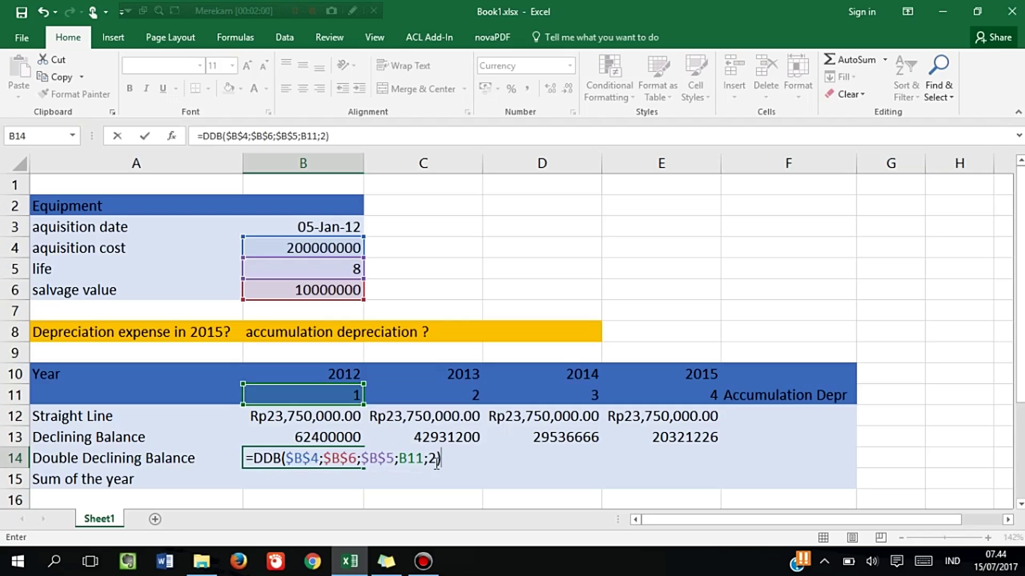
key("Return")
Fill the double-declining-balance formula from B14 across to E14 for the years 2013 to 2015
left_click(318, 459)
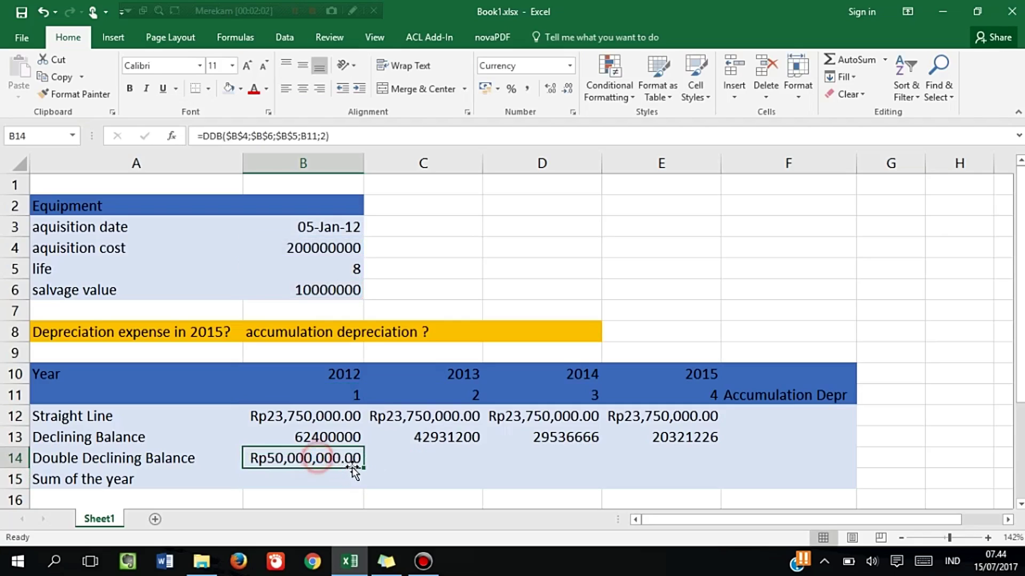
left_click_drag(363, 468, 686, 452)
Calculate the 2012 sum-of-the-year depreciation in B15 with =SYD($B$4;$B$6;$B$5;B11), using absolute references for cost, salvage value and life
left_click(320, 483)
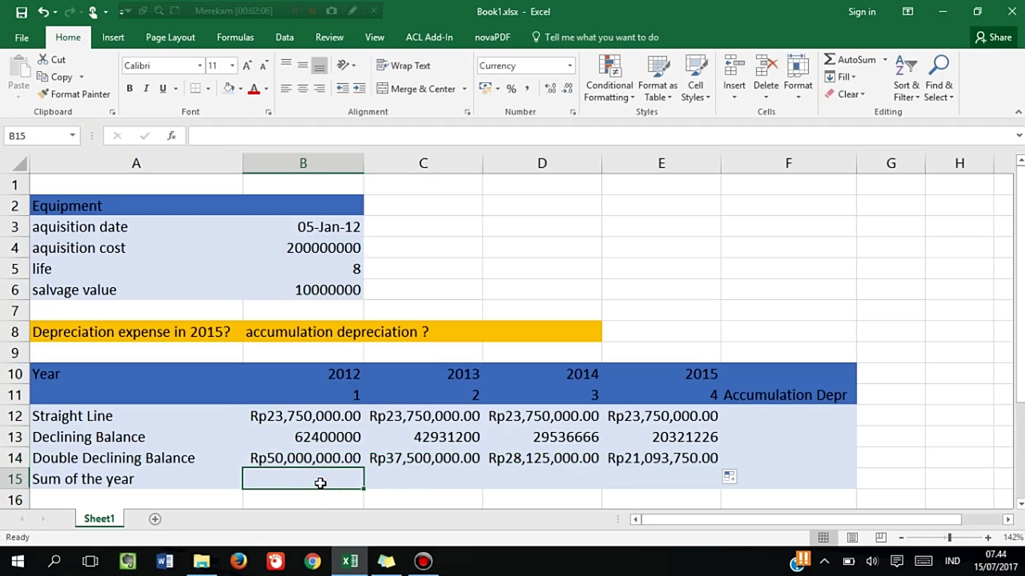
type("=S")
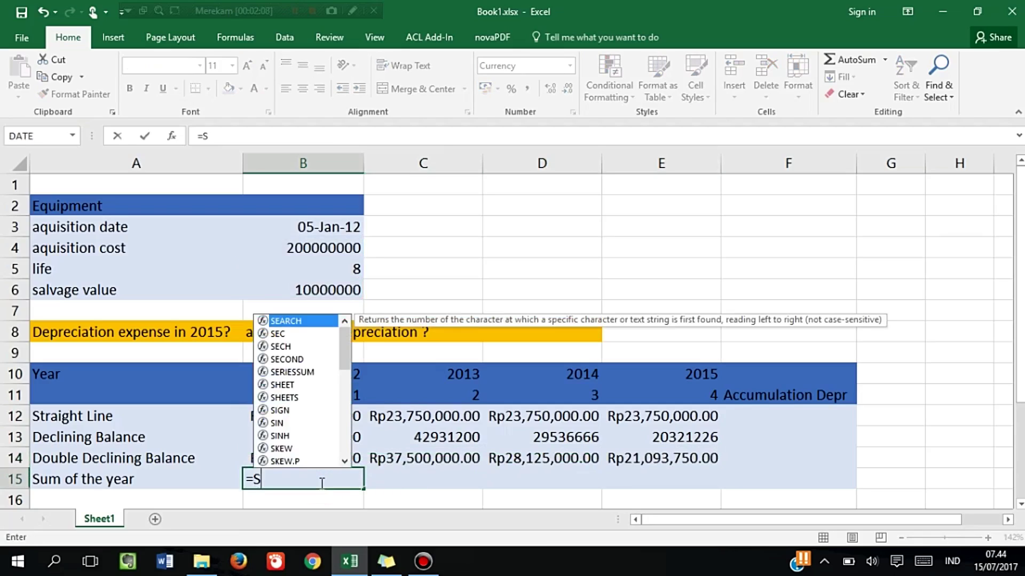
type("YD(")
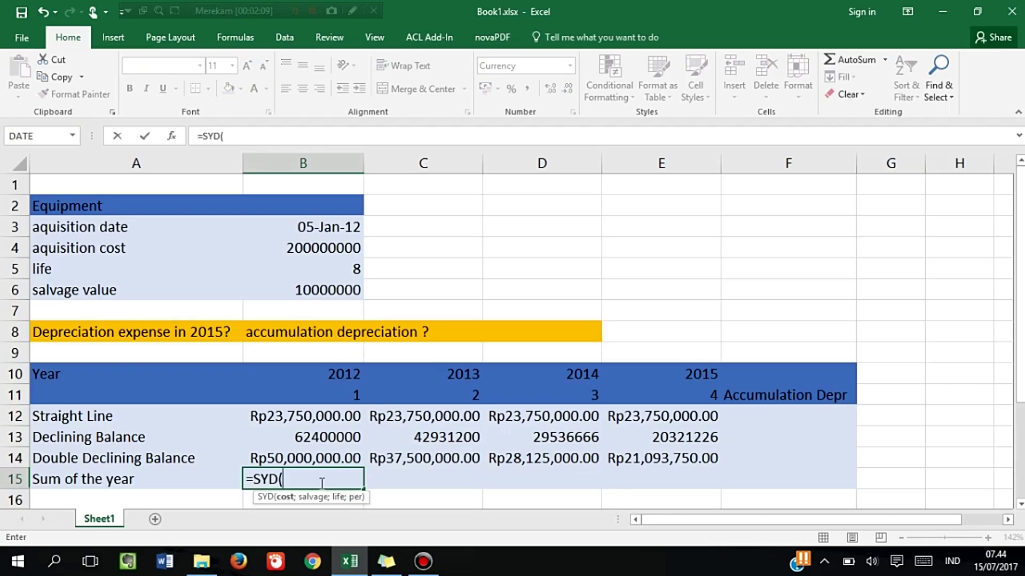
left_click(300, 248)
key("F4")
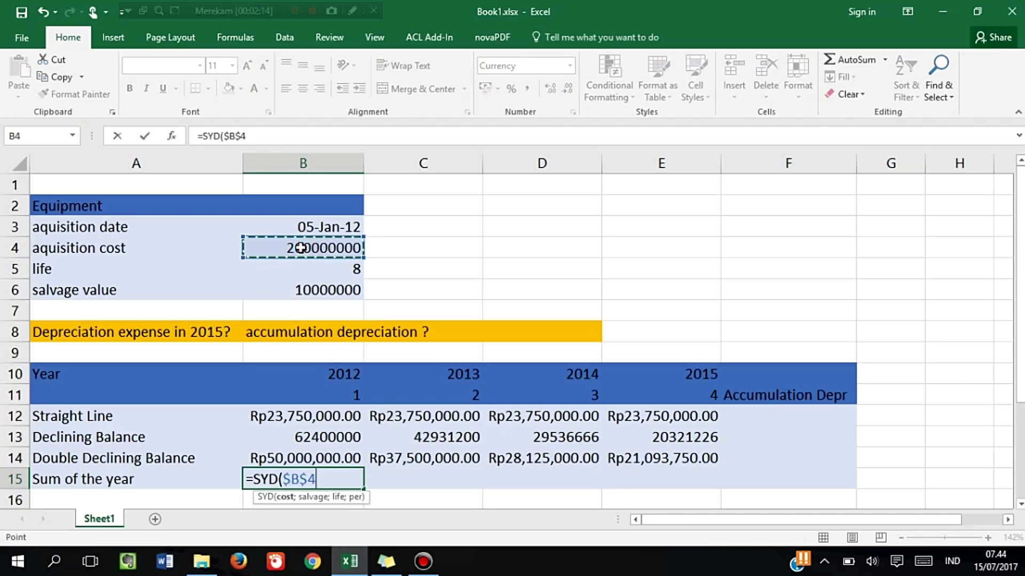
type(";")
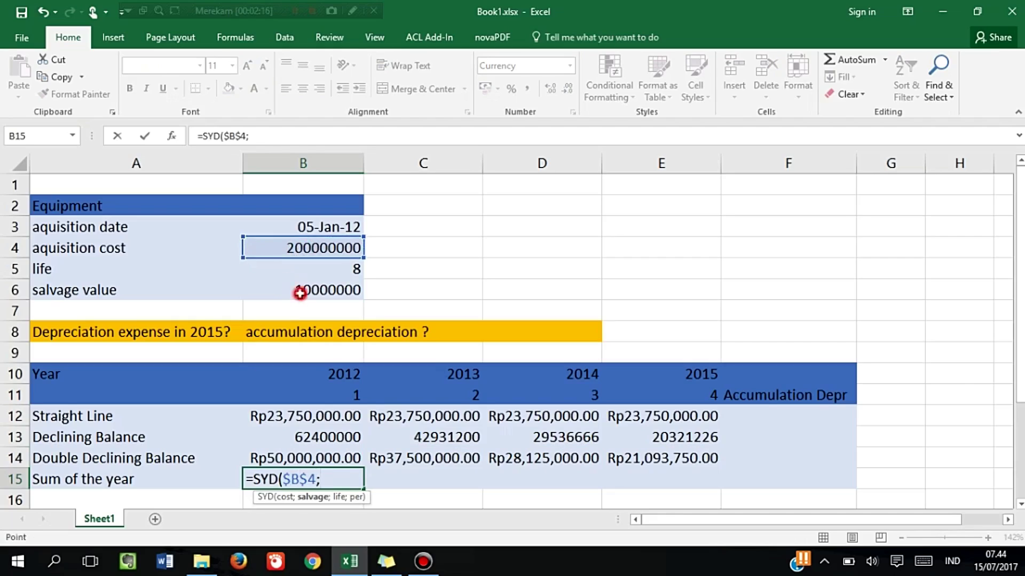
left_click(300, 291)
key("F4")
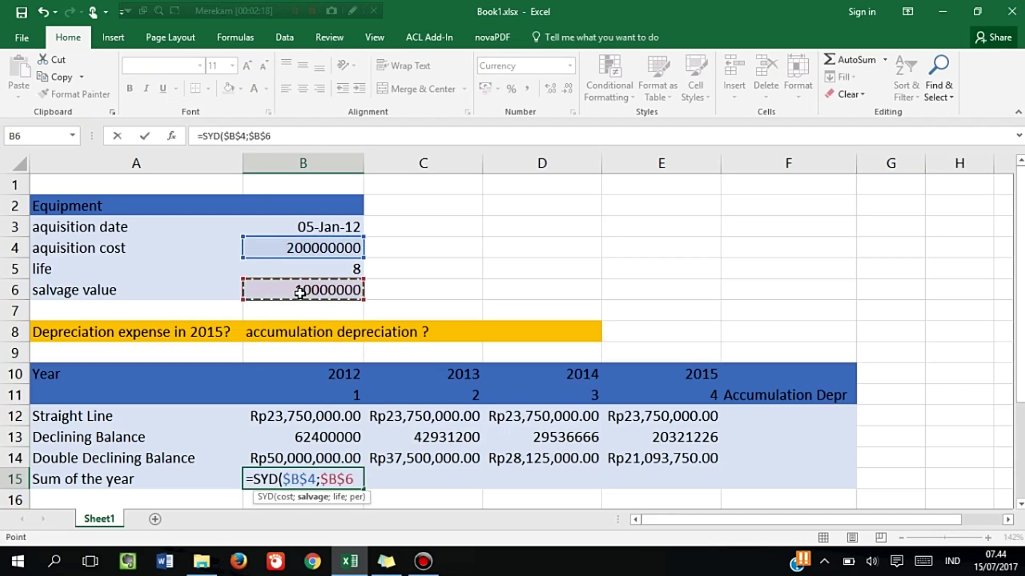
type(";")
left_click(304, 266)
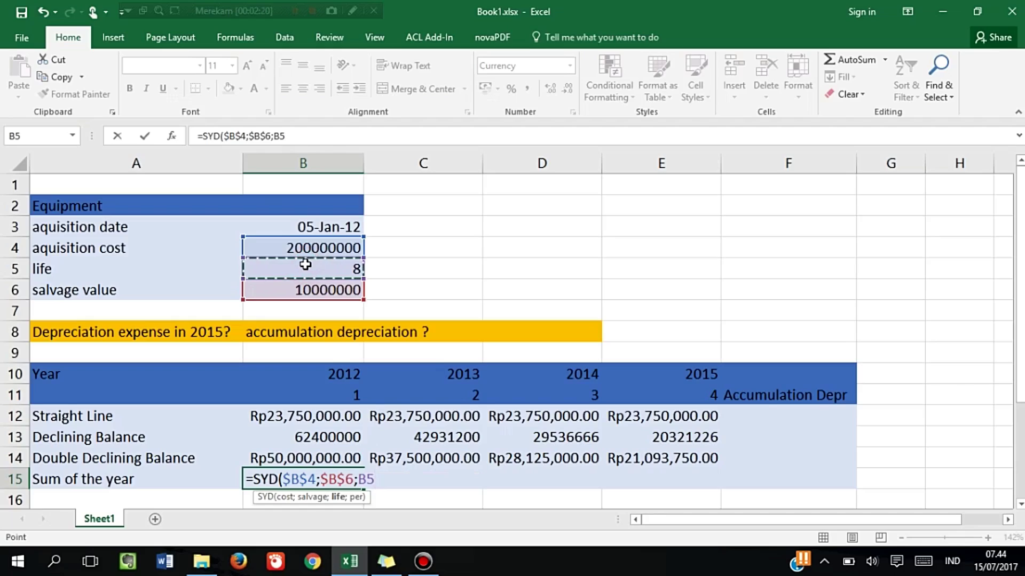
key("F4")
type(";")
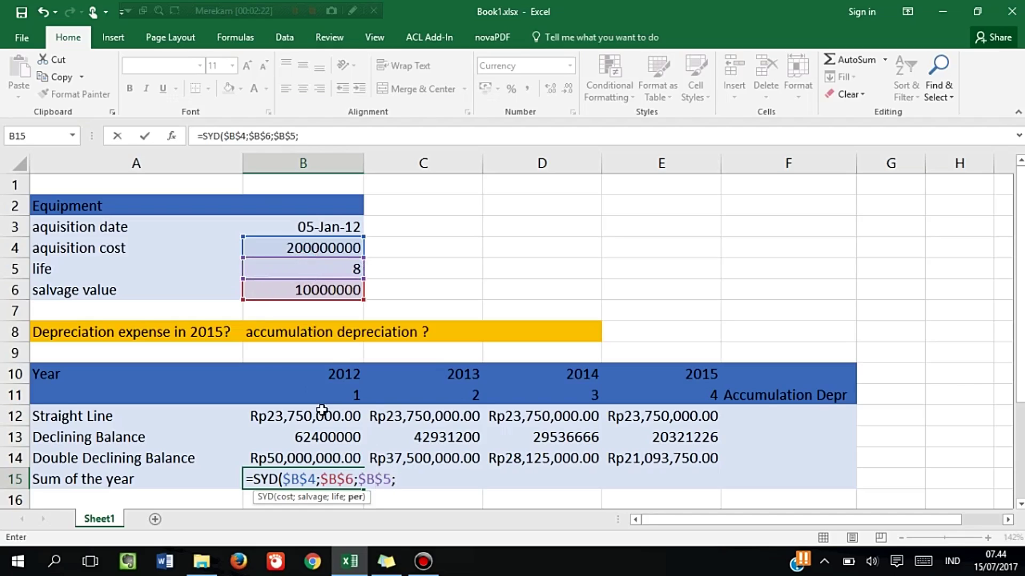
left_click(344, 394)
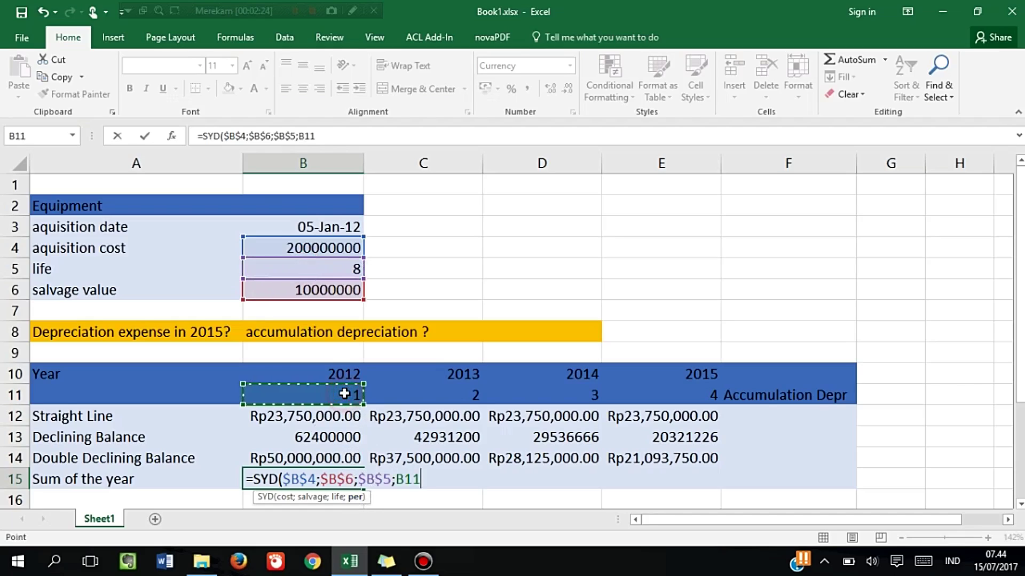
type(")")
key("Return")
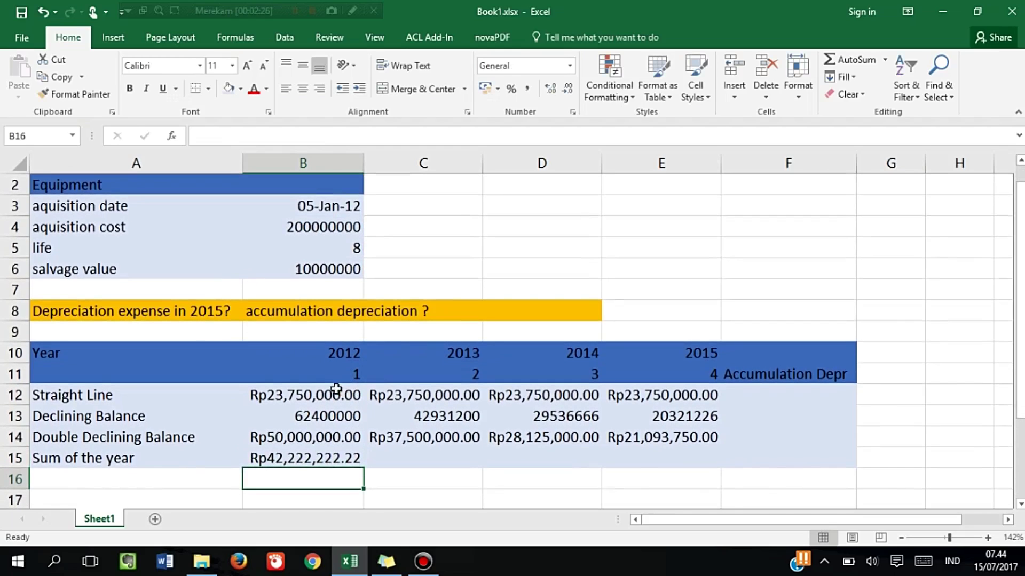
Fill the sum-of-the-year formula from B15 across to E15 for the years 2013 to 2015
left_click(314, 459)
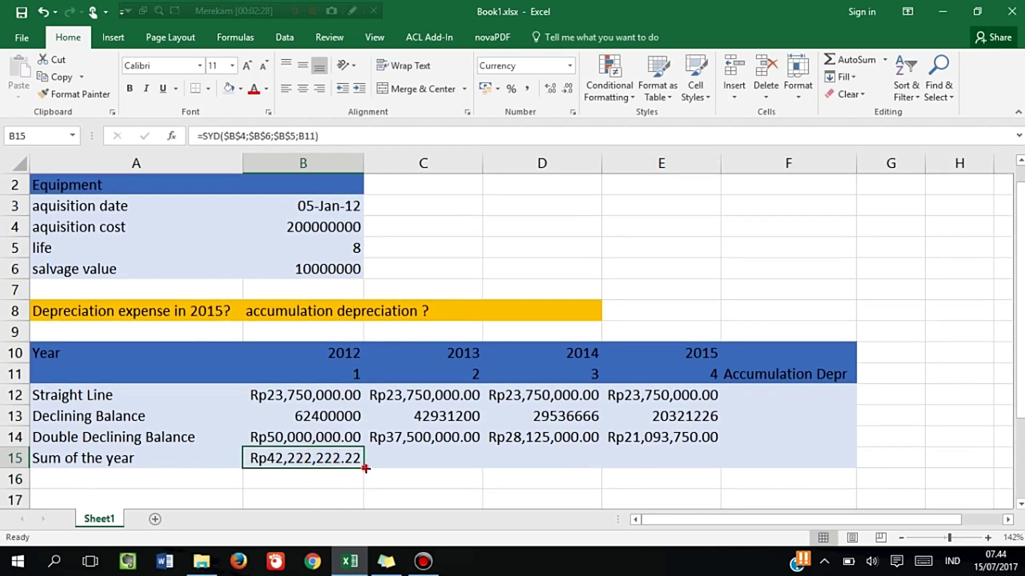
left_click_drag(365, 468, 674, 457)
Highlight the 2015 column of the depreciation table, E10:E15, with a dark blue fill
left_click_drag(657, 351, 667, 462)
left_click(238, 89)
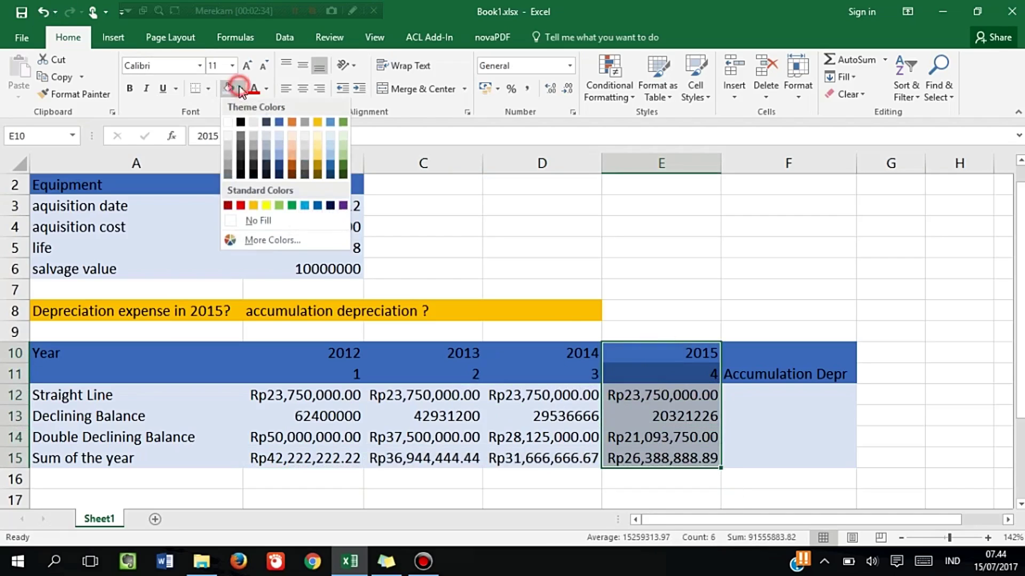
left_click(278, 166)
Calculate the straight-line accumulated depreciation in F12 with =SUM(B12:E12)
left_click(768, 396)
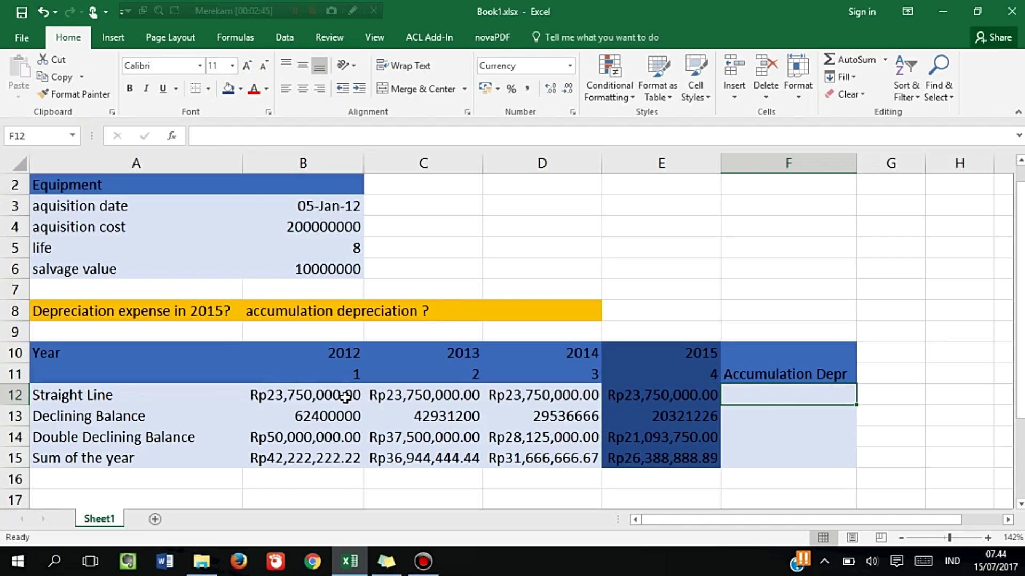
type("=")
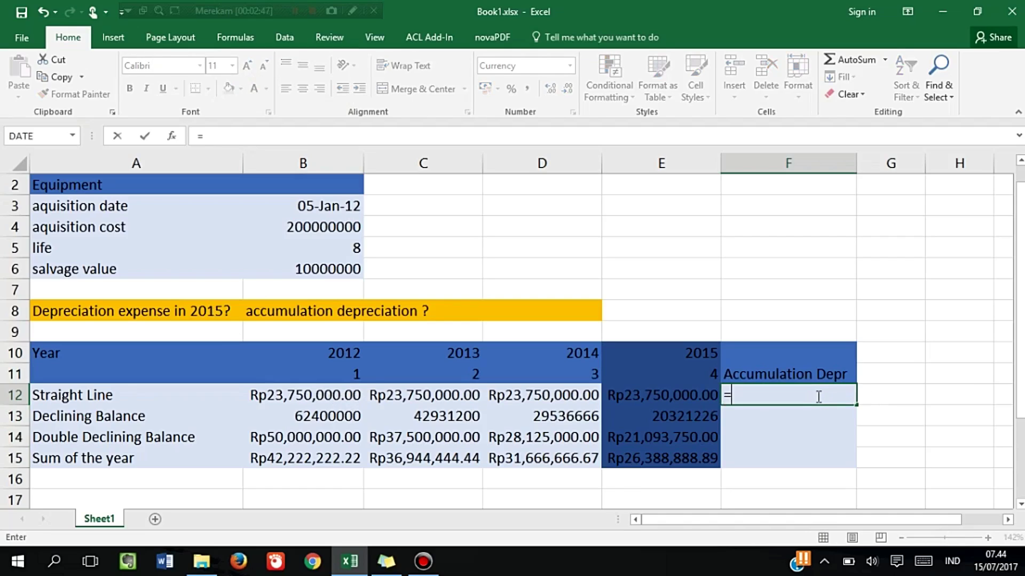
type("SUM(")
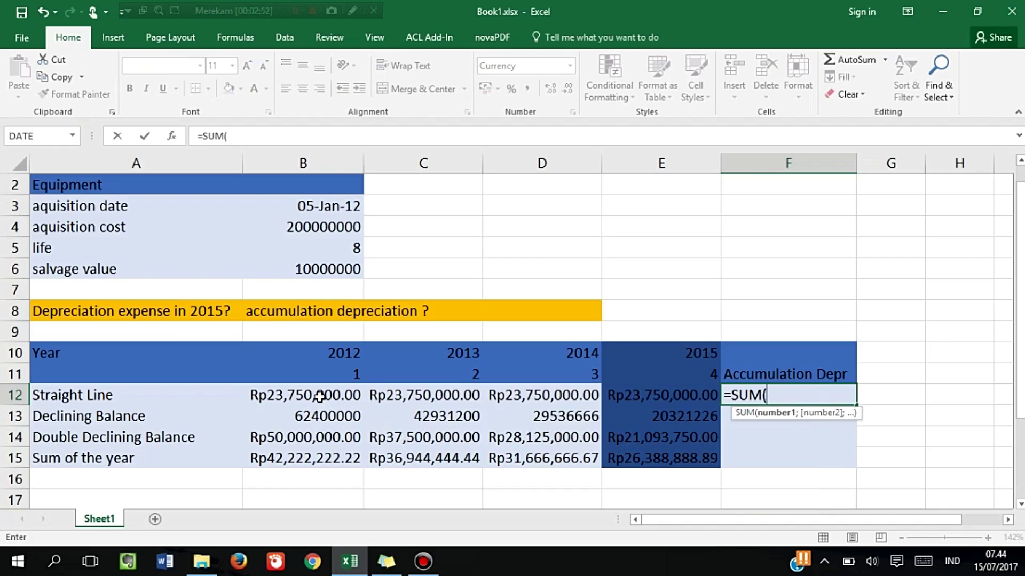
left_click_drag(322, 400, 650, 393)
type(")")
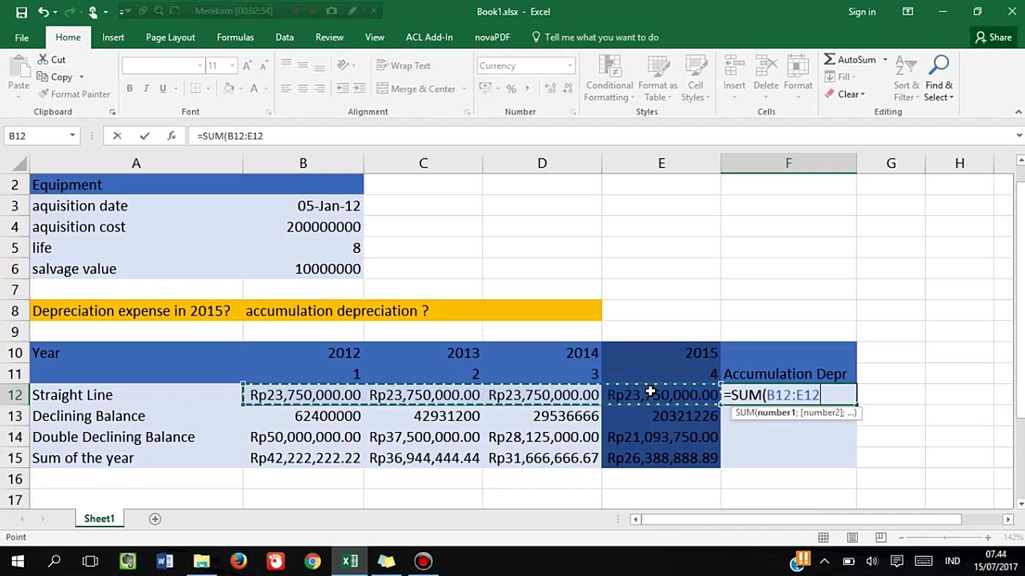
key("Return")
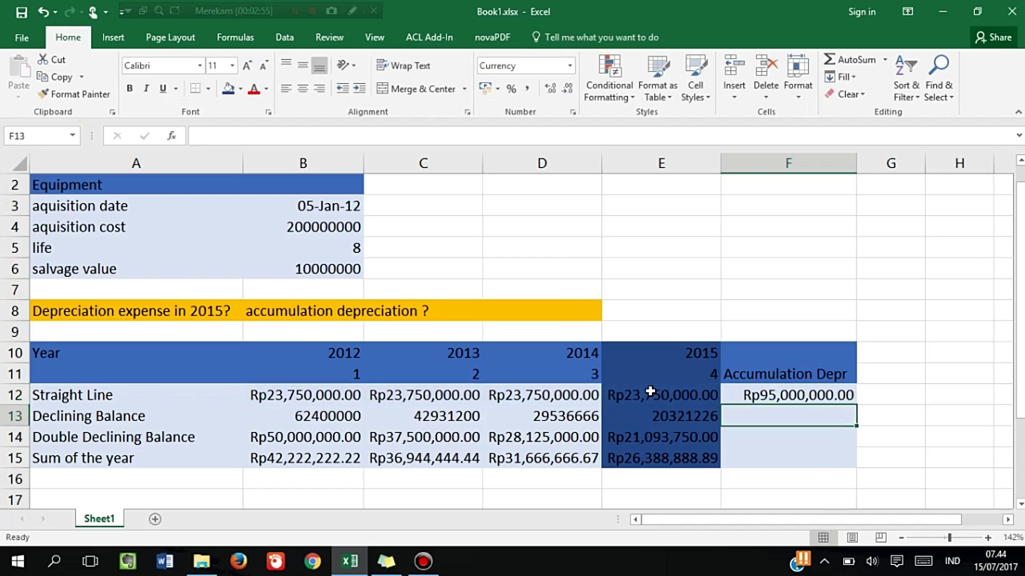
Fill the accumulated depreciation formula from F12 down to F15 for the other three methods and select the accumulation column
left_click(749, 395)
left_click_drag(856, 404, 854, 463)
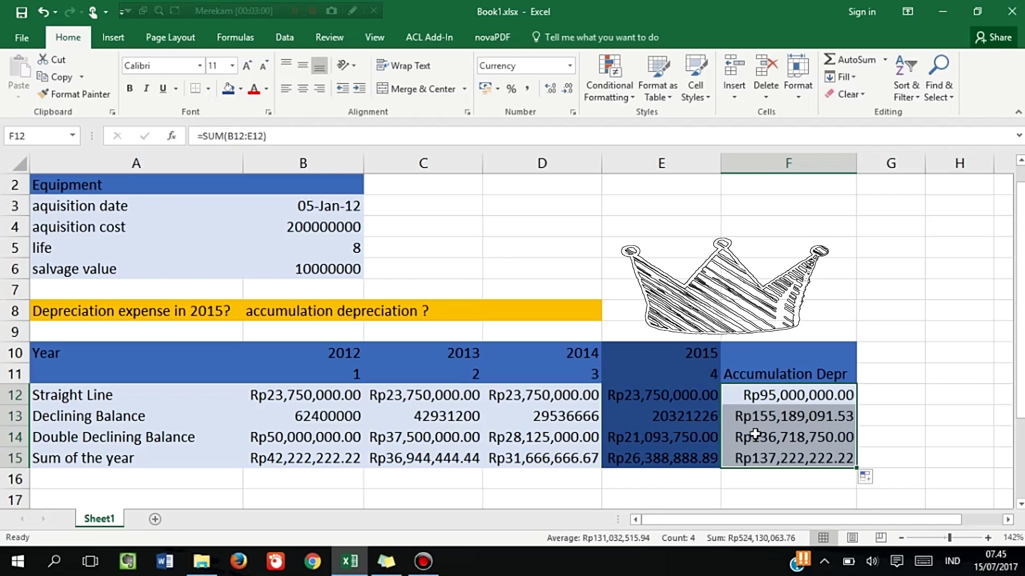
left_click_drag(799, 355, 791, 454)
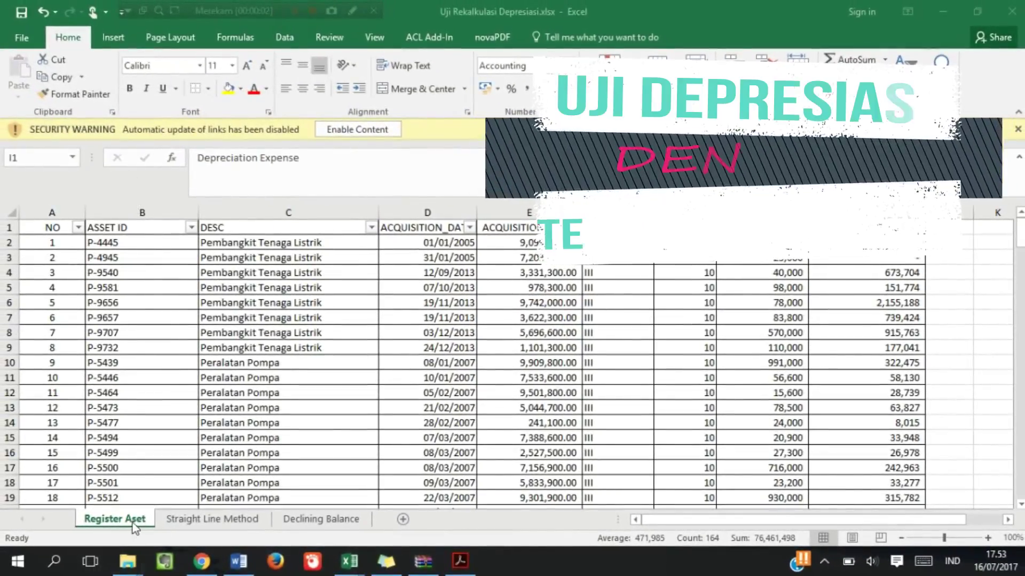
Examine the columns of the Register Aset sheet in Uji Rekalkulasi Depresiasi.xlsx, including the class values offered by the CLASS filter
left_click(134, 273)
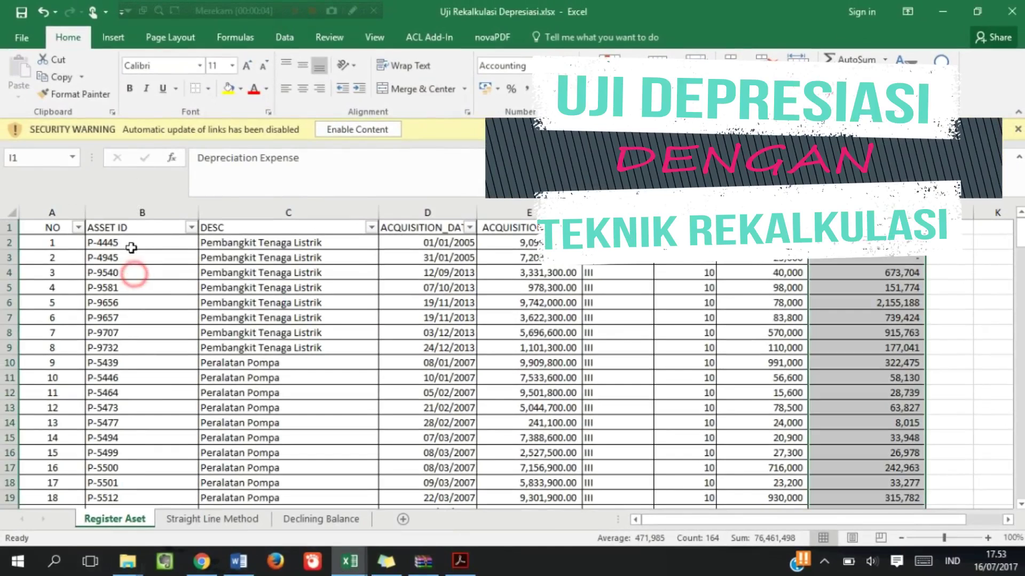
left_click(135, 226)
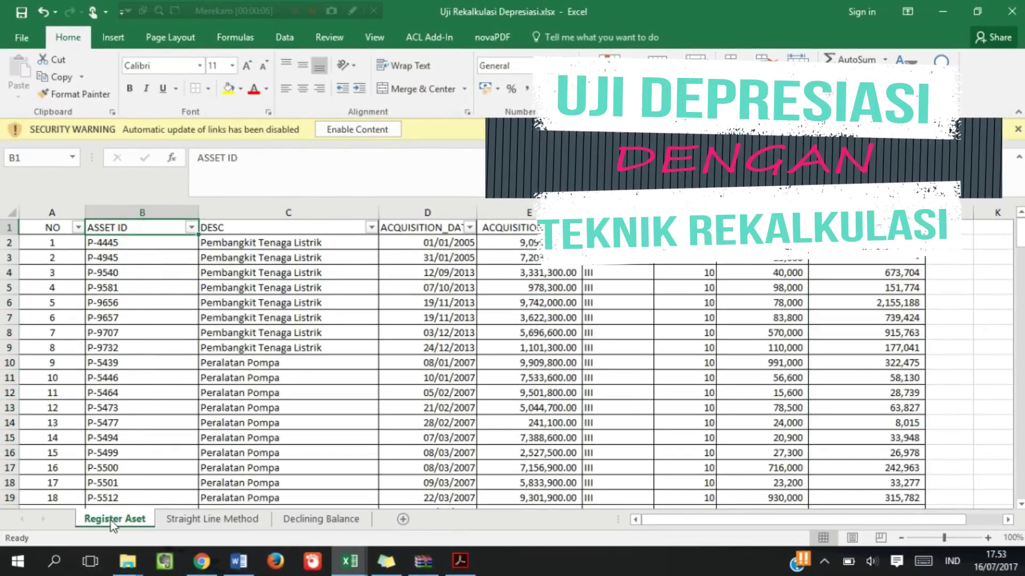
left_click_drag(137, 213, 530, 257)
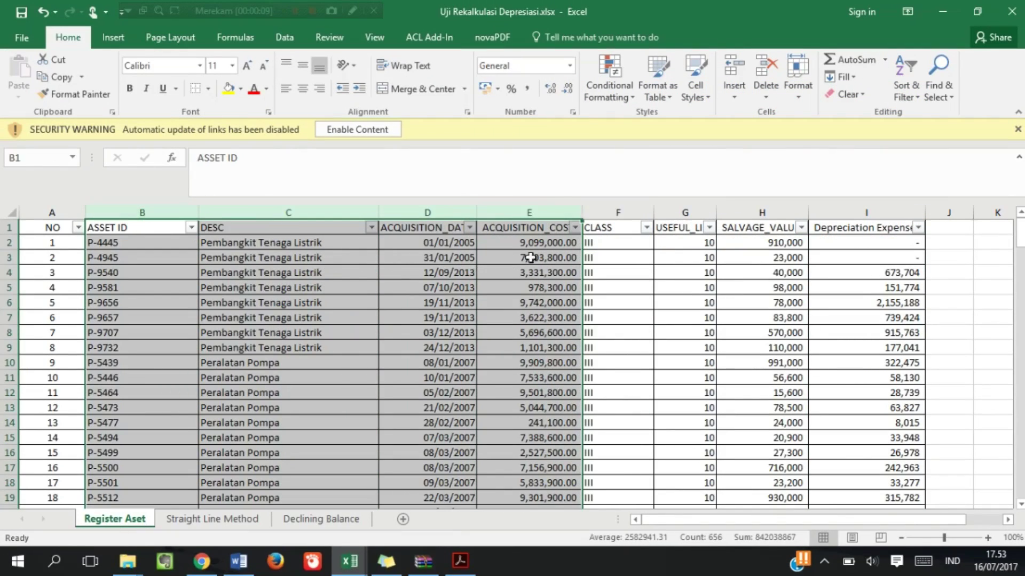
left_click(850, 226)
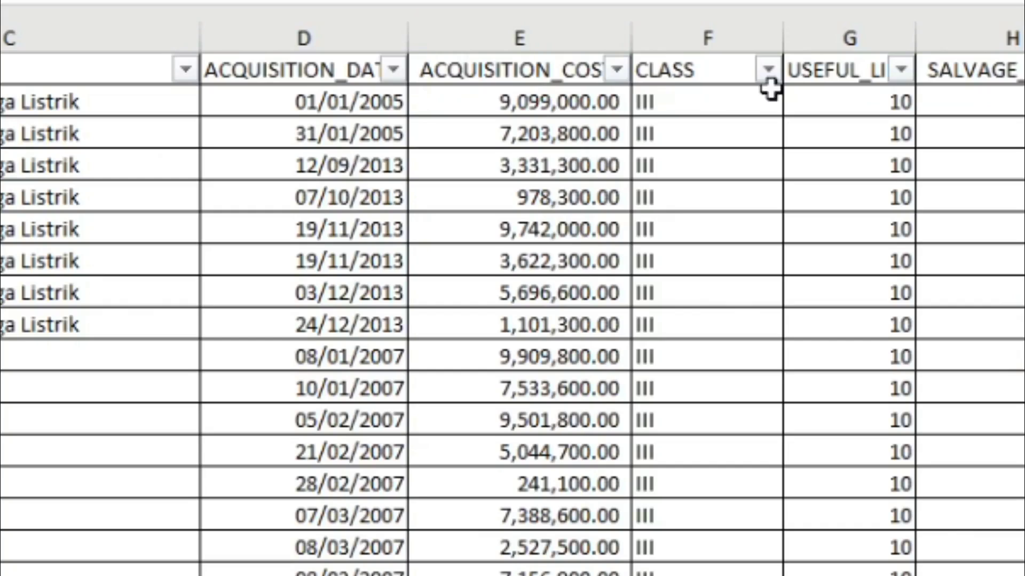
left_click(768, 70)
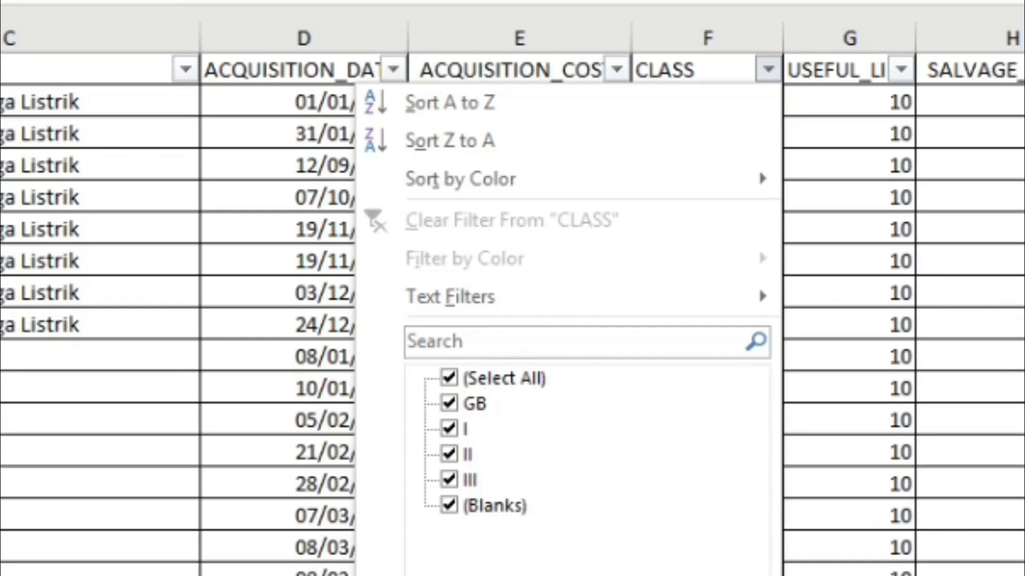
left_click(619, 502)
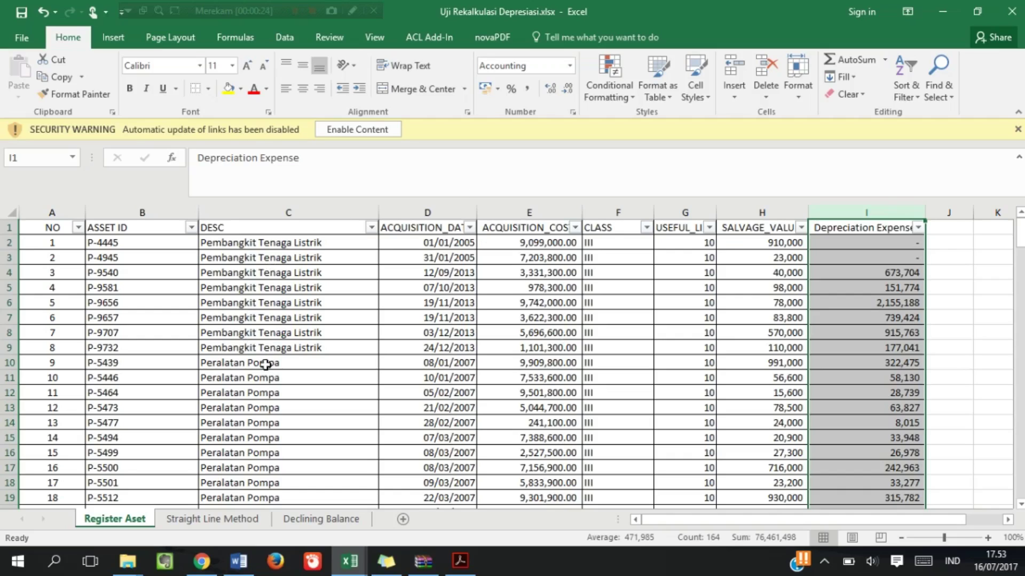
Compare the Straight Line Method and Declining Balance sheets that hold the register's assets grouped by depreciation method
left_click(206, 520)
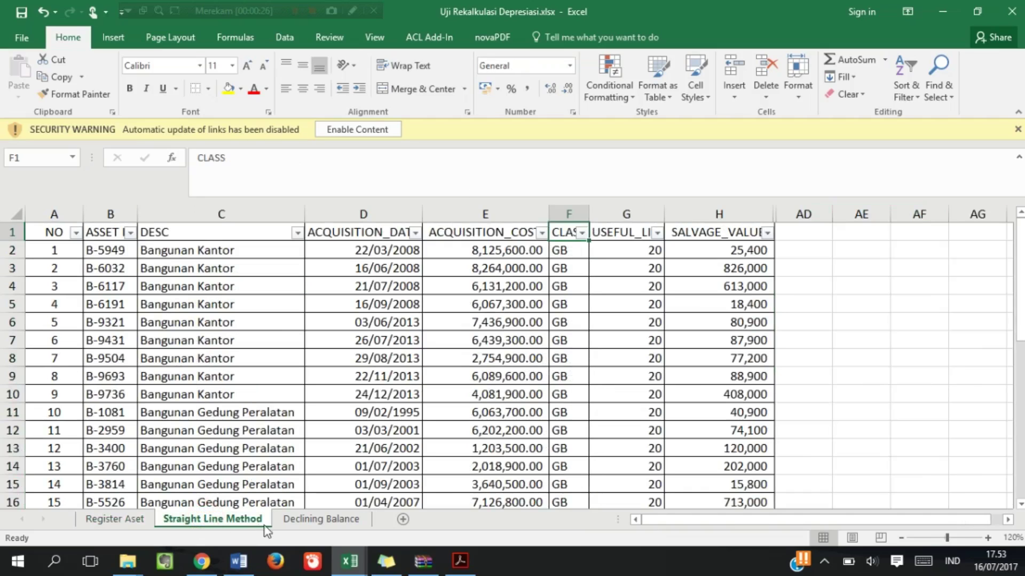
left_click(313, 521)
left_click(235, 517)
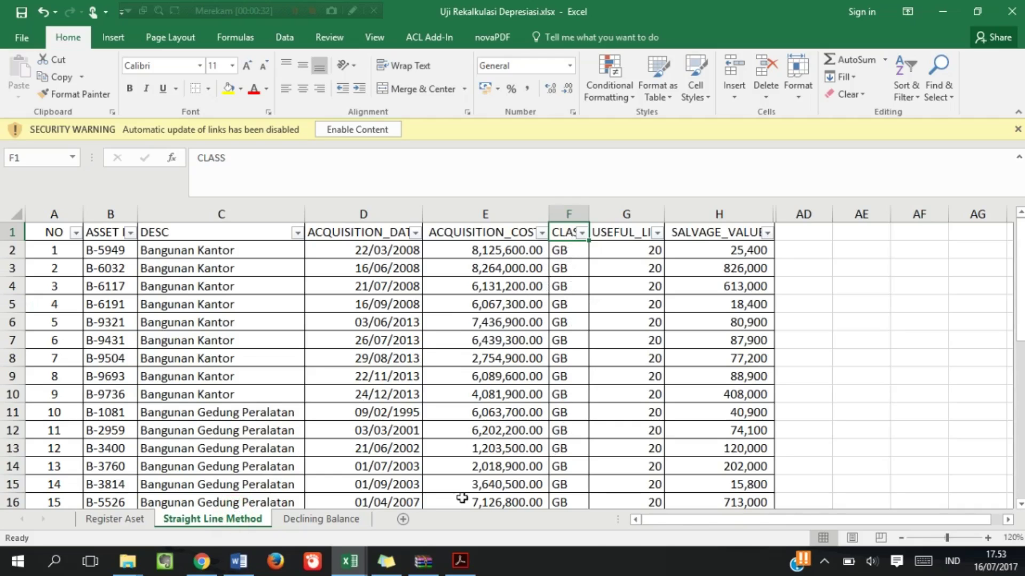
left_click(316, 520)
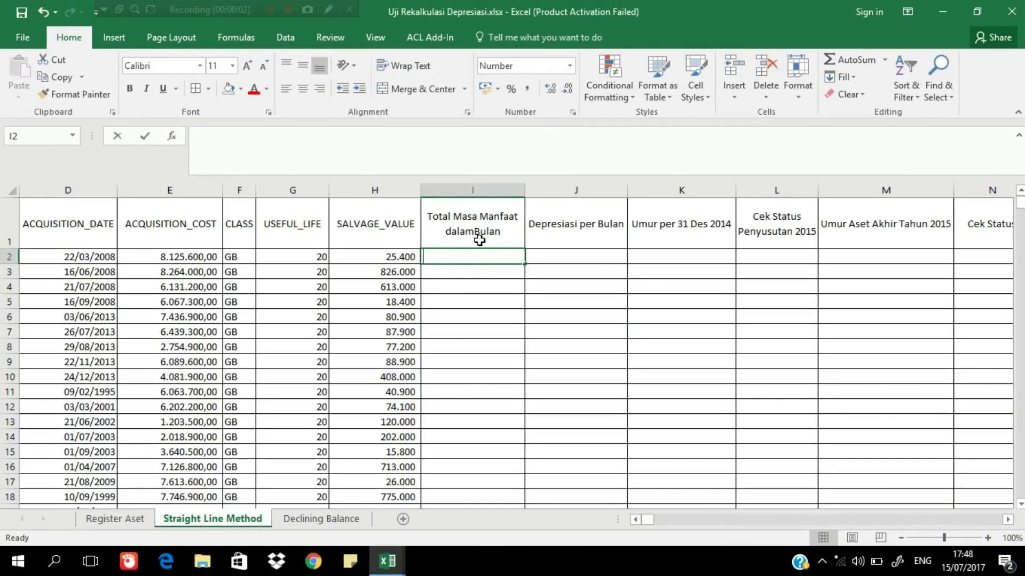
Calculate each asset's total useful life in months with =12*G2 in I2 and fill it down the column
type("=12*")
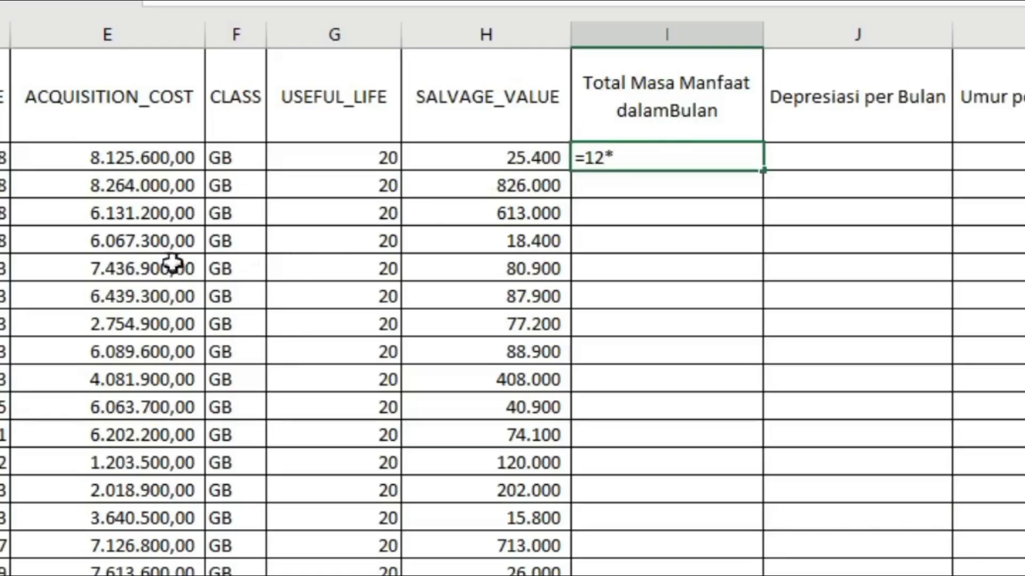
left_click(182, 255)
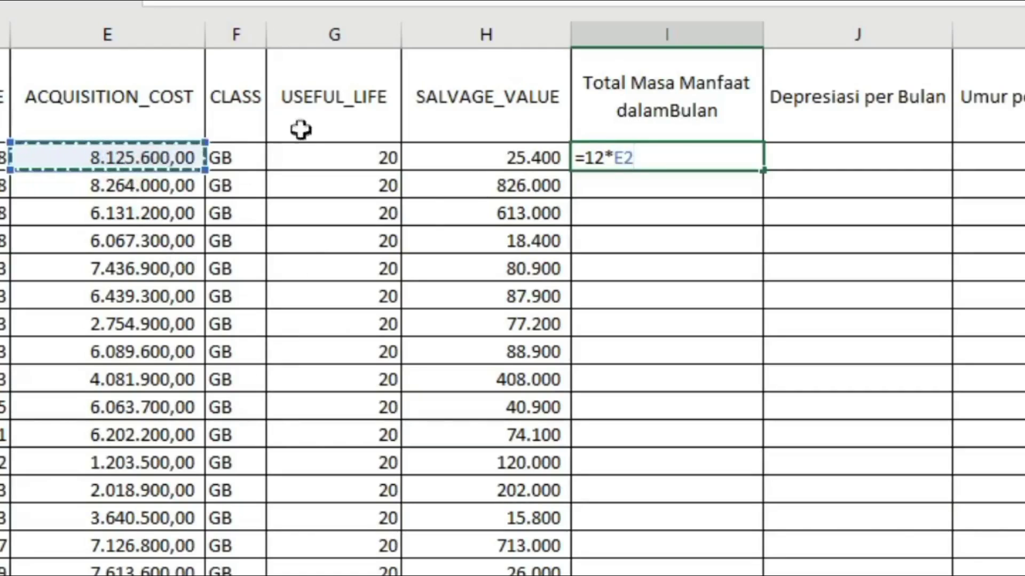
left_click(300, 155)
key("Return")
left_click(747, 157)
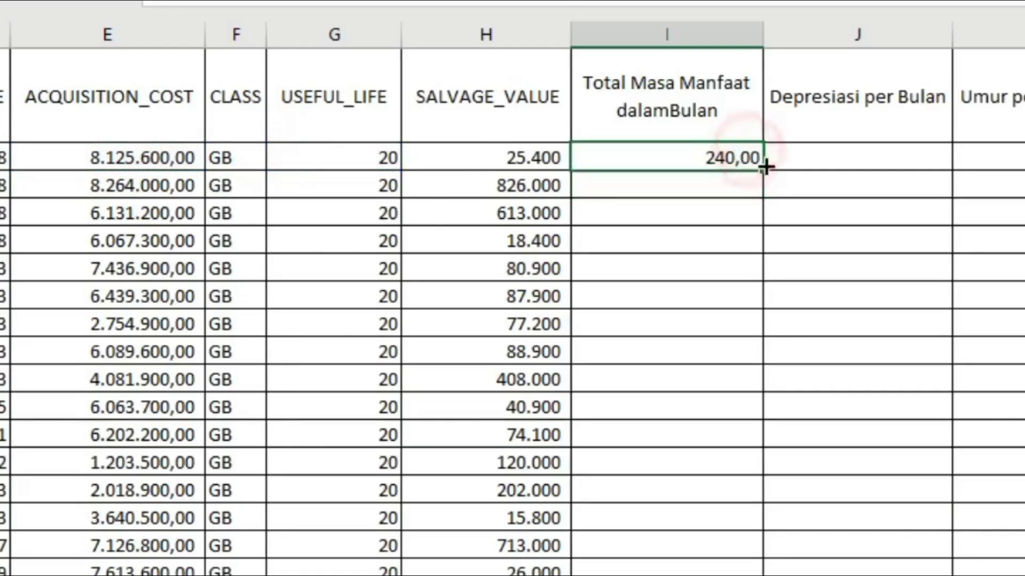
double_click(763, 170)
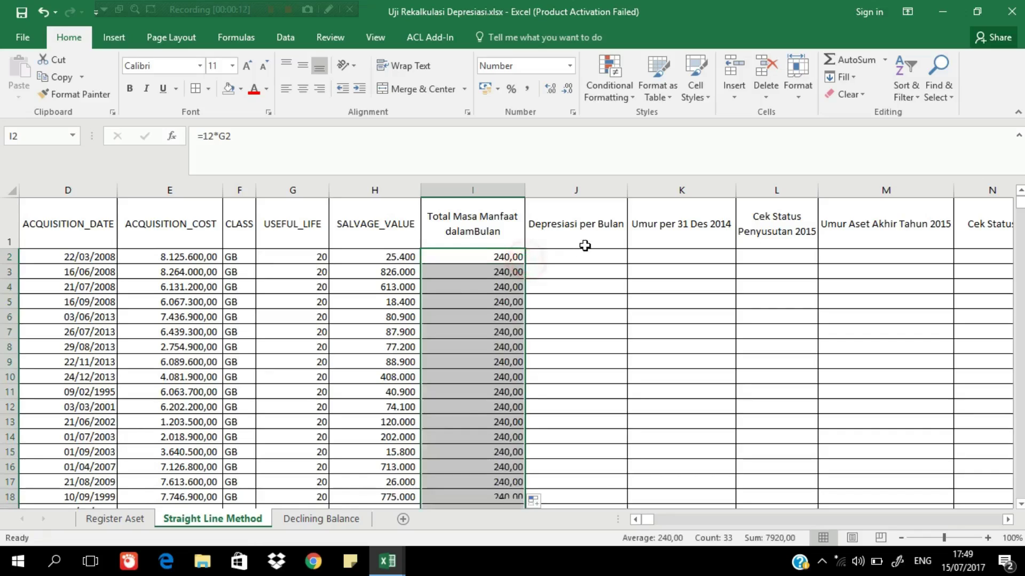
Calculate the monthly straight-line depreciation with =SLN(E2;H2;G2)/12 in J2 and fill it down the Depresiasi per Bulan column
left_click(582, 255)
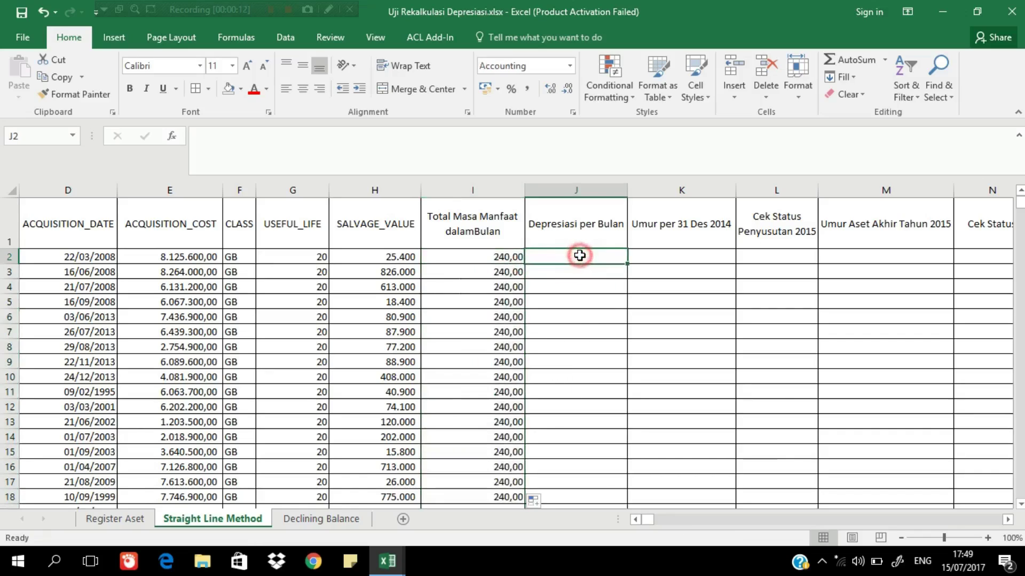
type("=SLN")
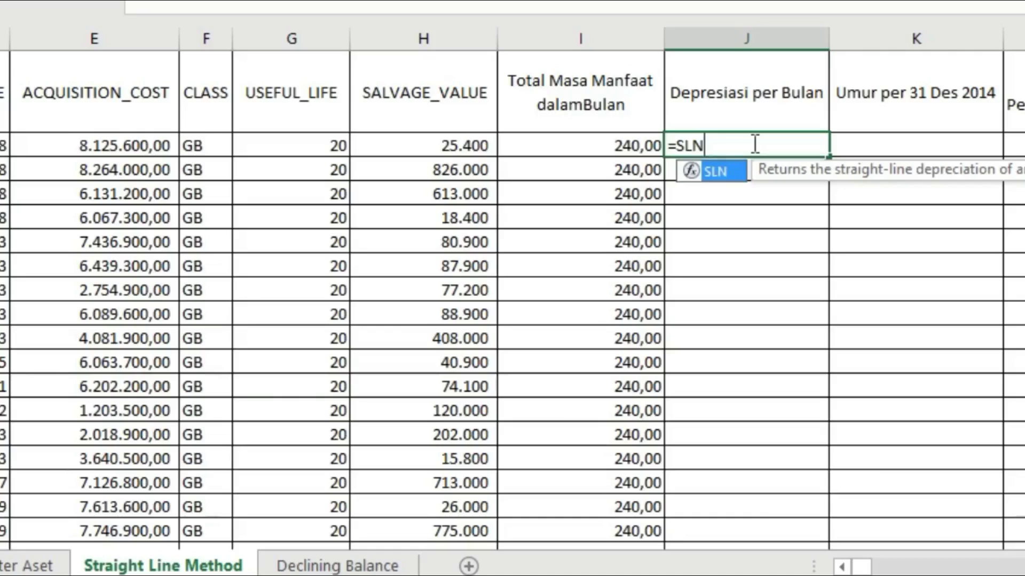
type("(")
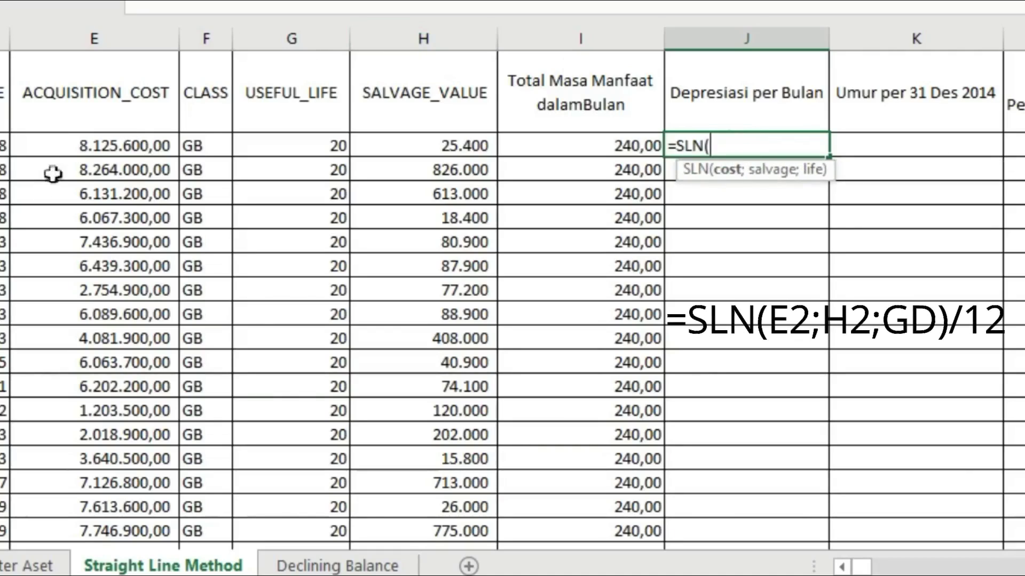
left_click(73, 145)
type(";")
left_click(379, 142)
type(";")
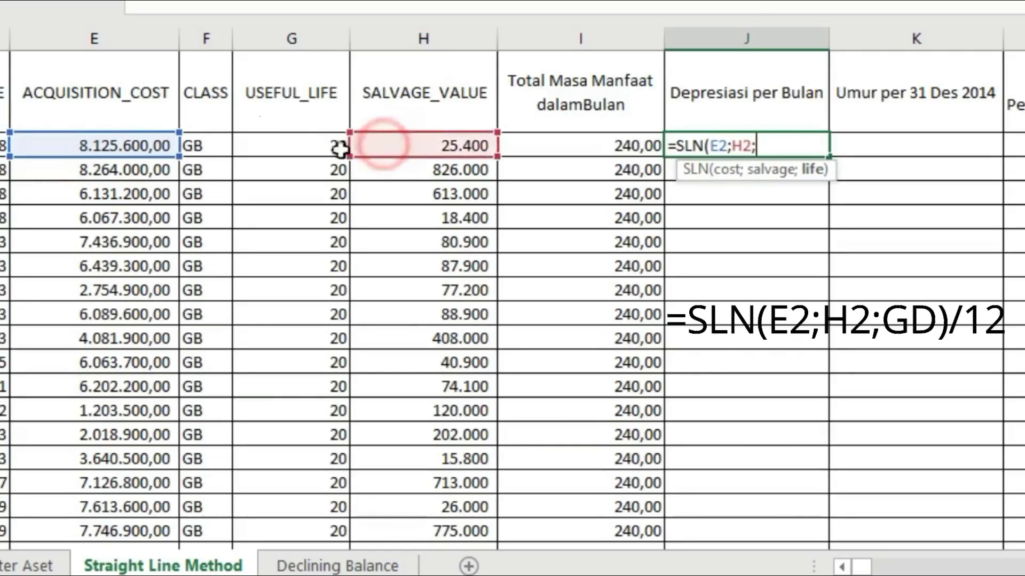
left_click(337, 146)
type(")/12")
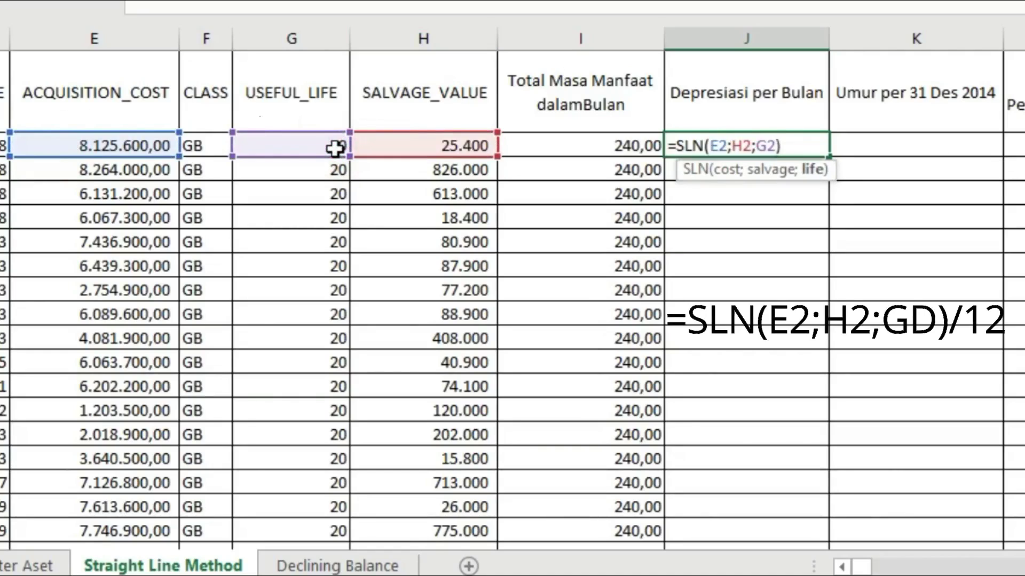
key("Return")
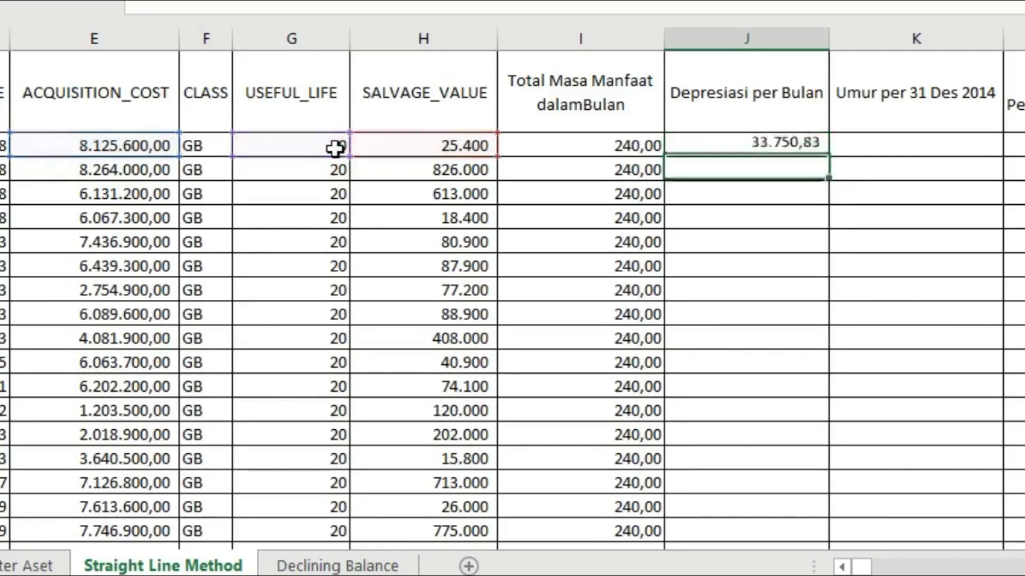
left_click(801, 143)
double_click(830, 155)
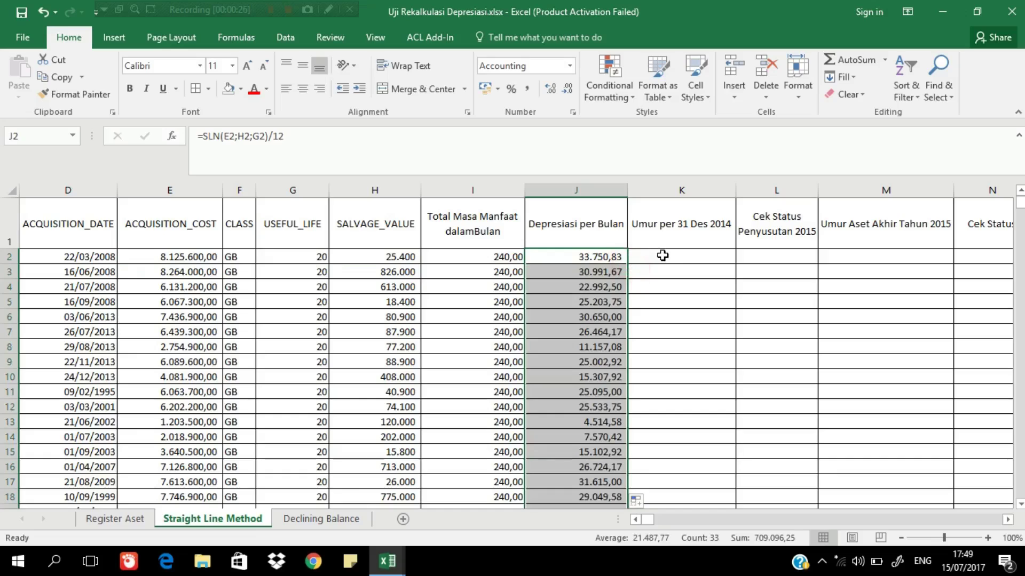
Calculate each asset's age in months at the end of 2014 with =DATEDIF(D2;"31/12/2014";"M") in K2 and fill it down the column
left_click(889, 144)
type("=DATE")
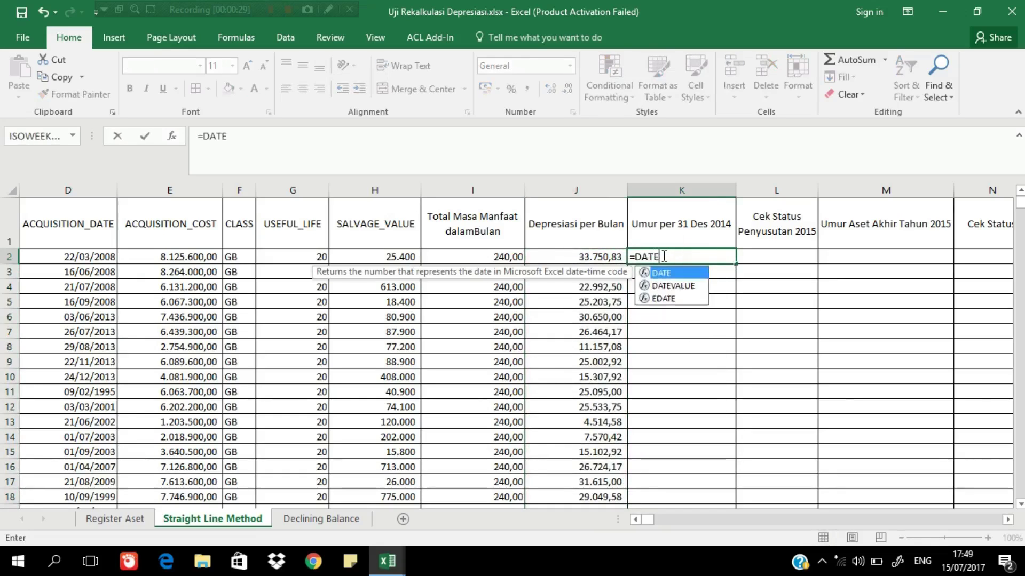
type("DIF(")
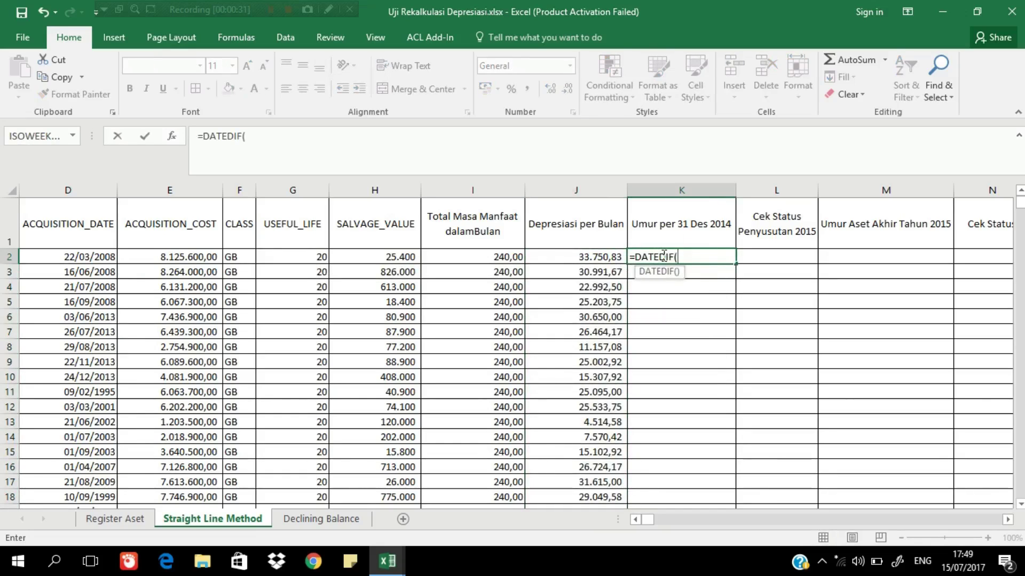
left_click(95, 257)
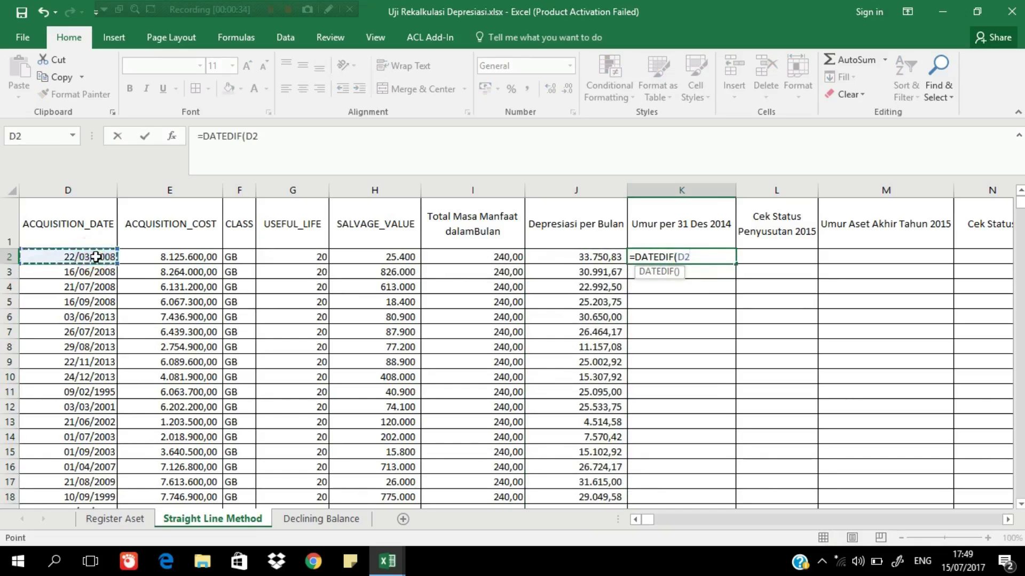
type(";")
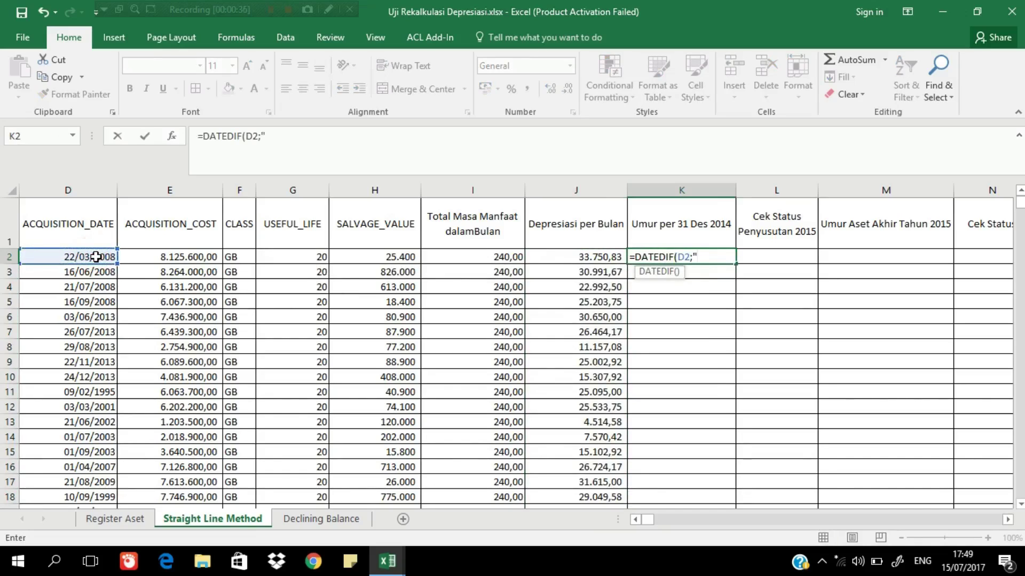
type("\"31")
type("/12/2014")
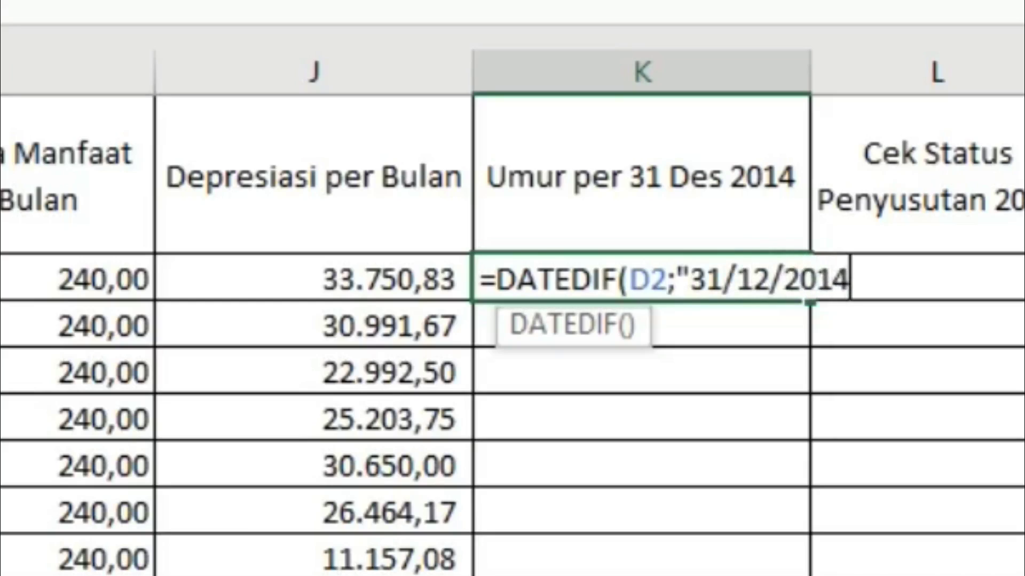
type("\"")
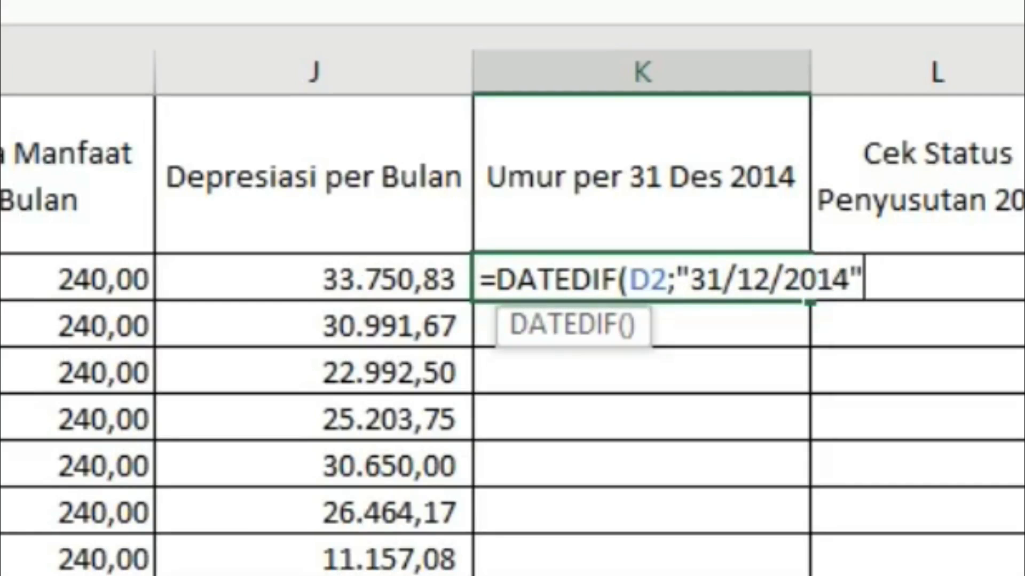
type(";\"M")
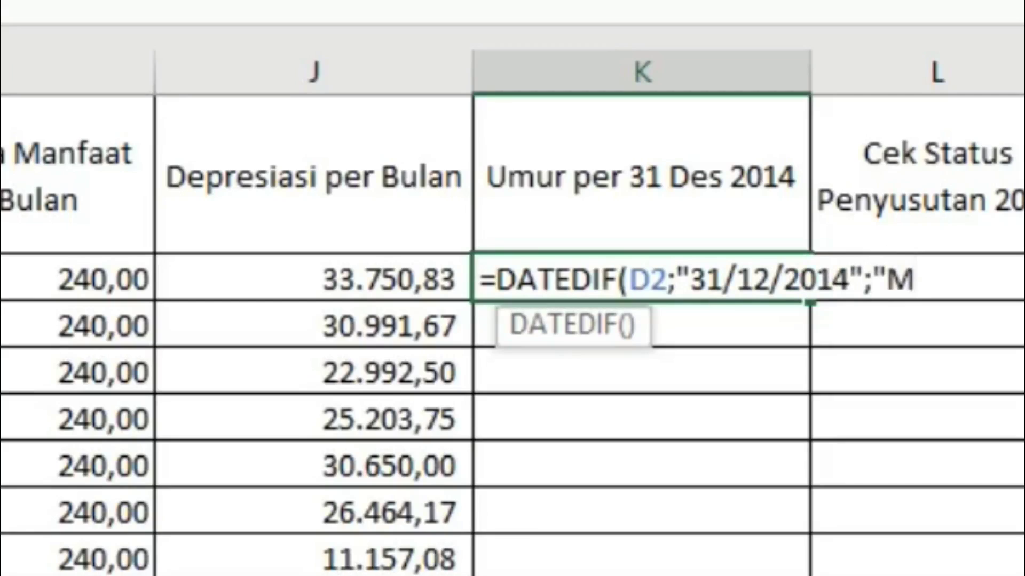
type("\")")
key("Return")
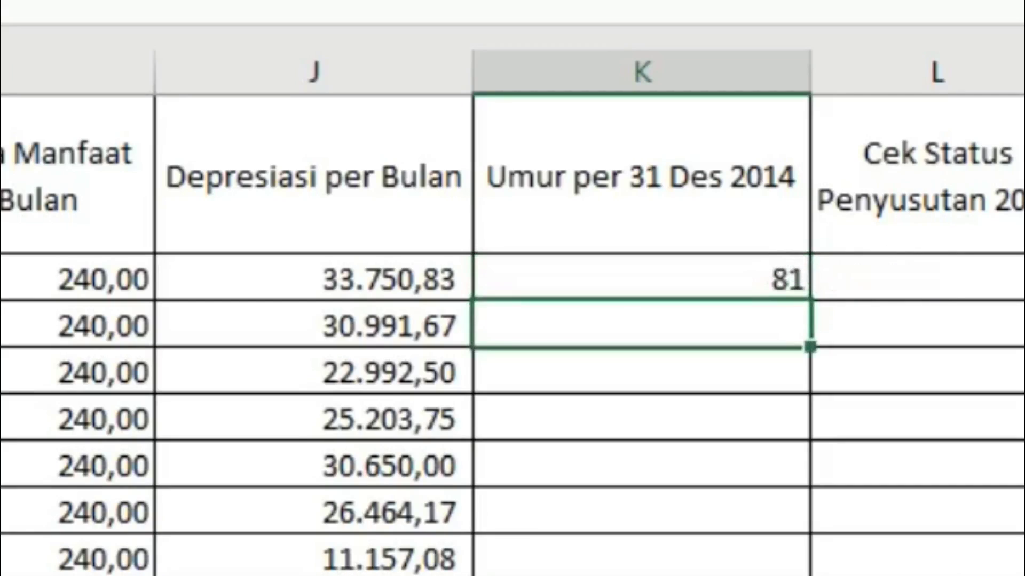
left_click(588, 275)
double_click(809, 299)
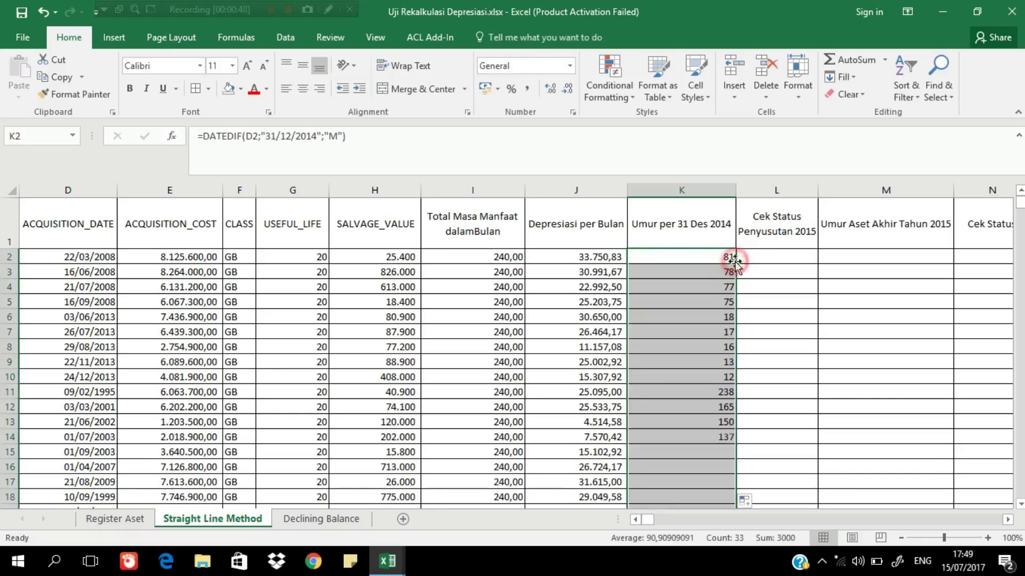
Check the 2015 depreciation status with =K2<I2 in L2 and fill it down the Cek Status Penyusutan 2015 column
left_click(766, 257)
type("=")
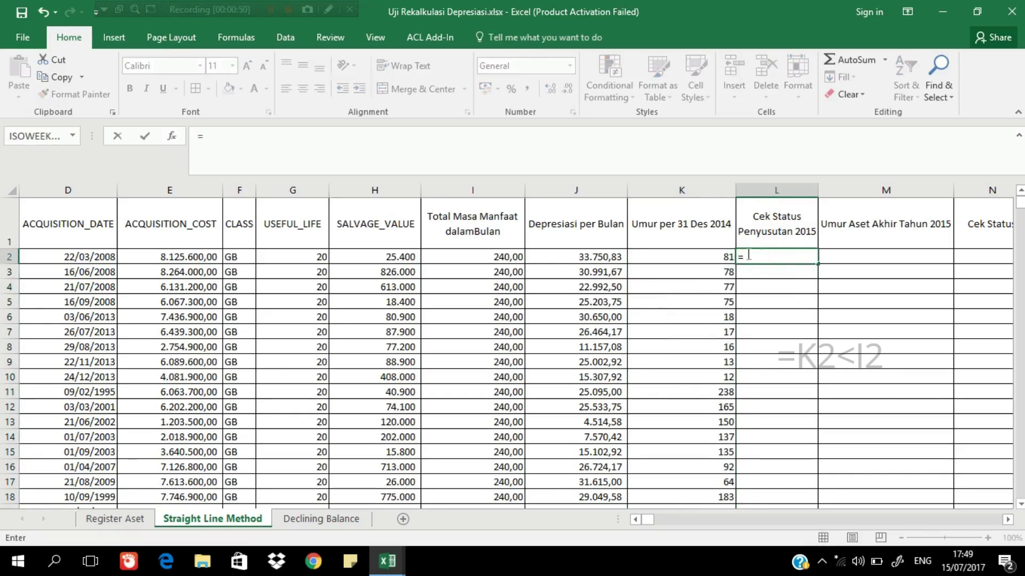
left_click(723, 257)
type("<")
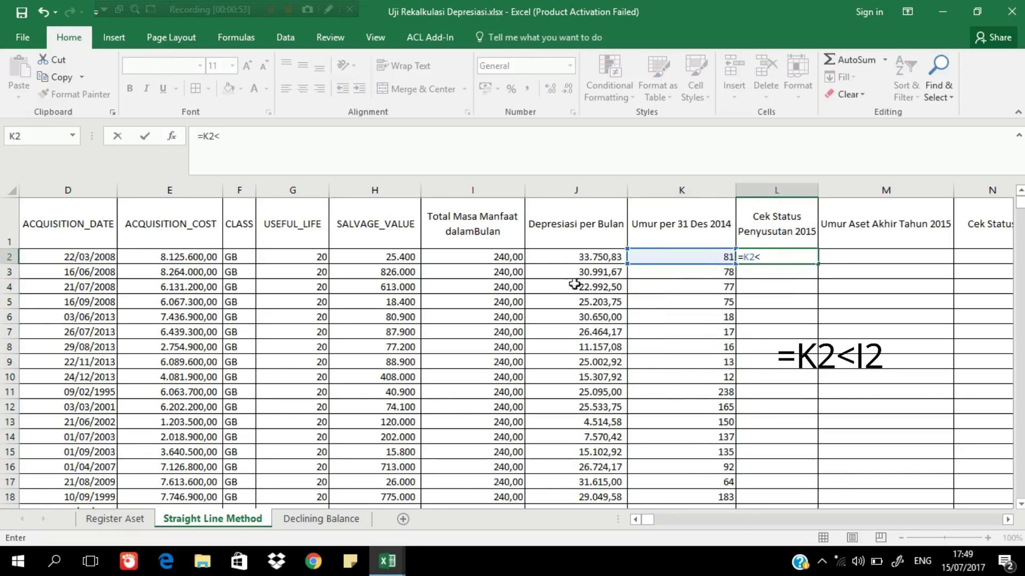
left_click(507, 257)
key("Return")
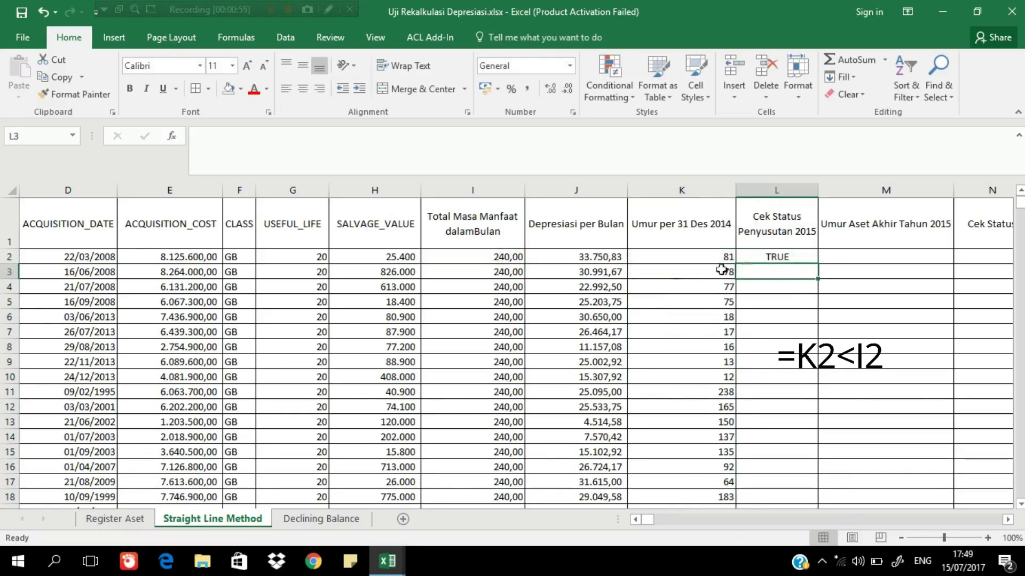
left_click(801, 255)
double_click(817, 264)
Calculate each asset's age in months at the end of 2015 with =DATEDIF(D2;"31/12/2015";"M") in M2 and fill it down the column
left_click(846, 254)
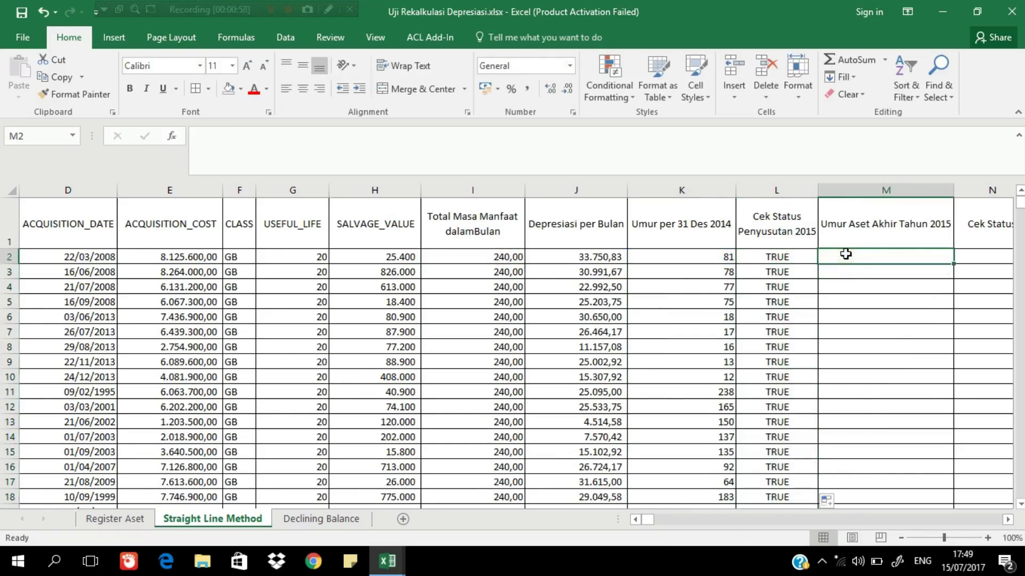
type("=DATED")
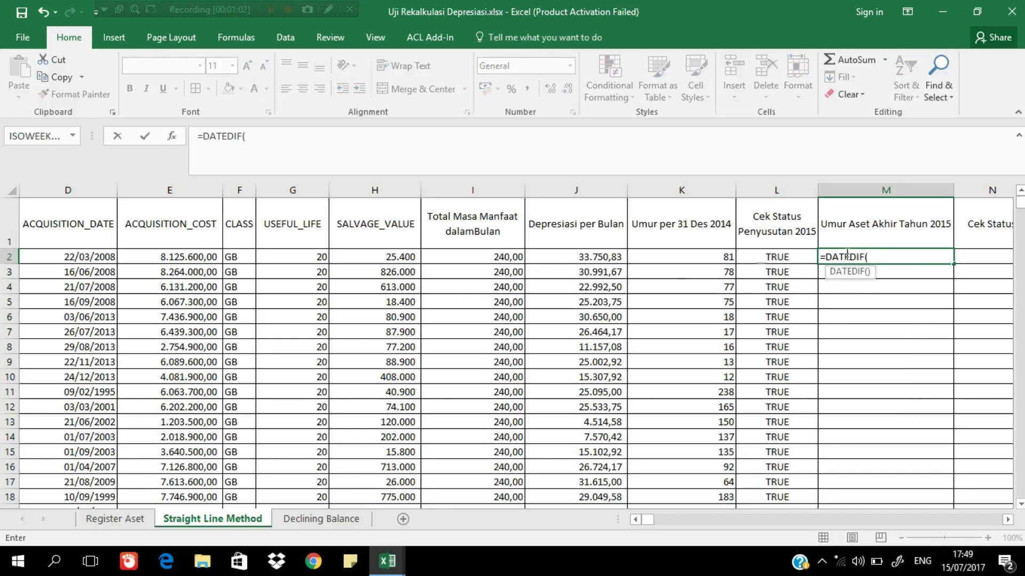
type("IF(")
left_click(96, 256)
type(";")
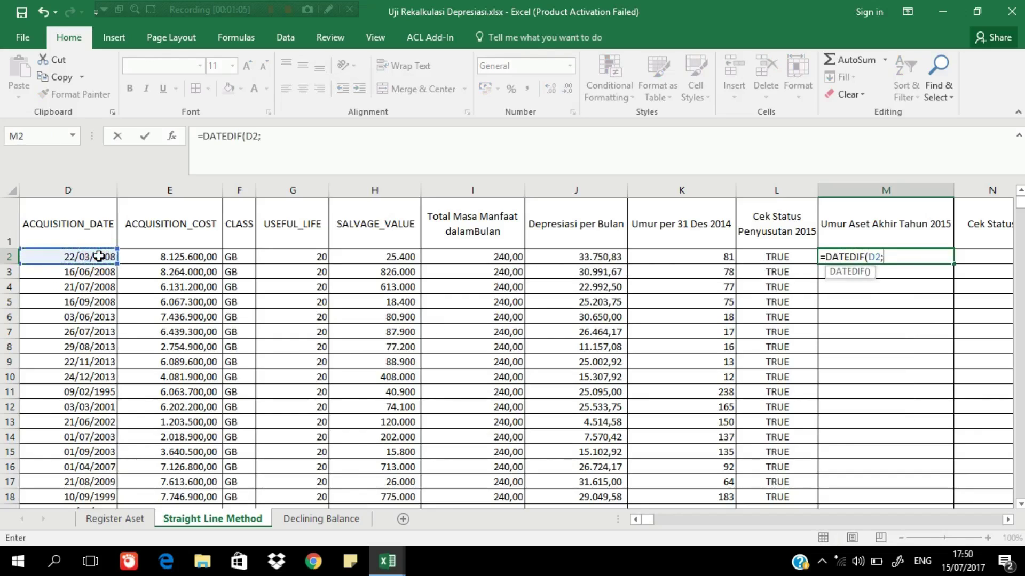
type("\"")
type("31/12/201")
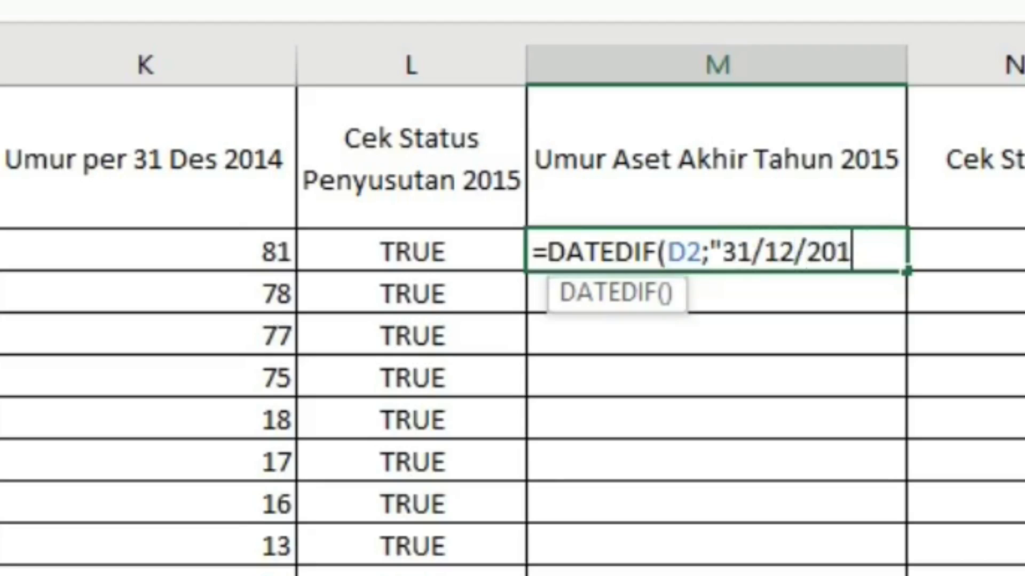
type("5\"/;")
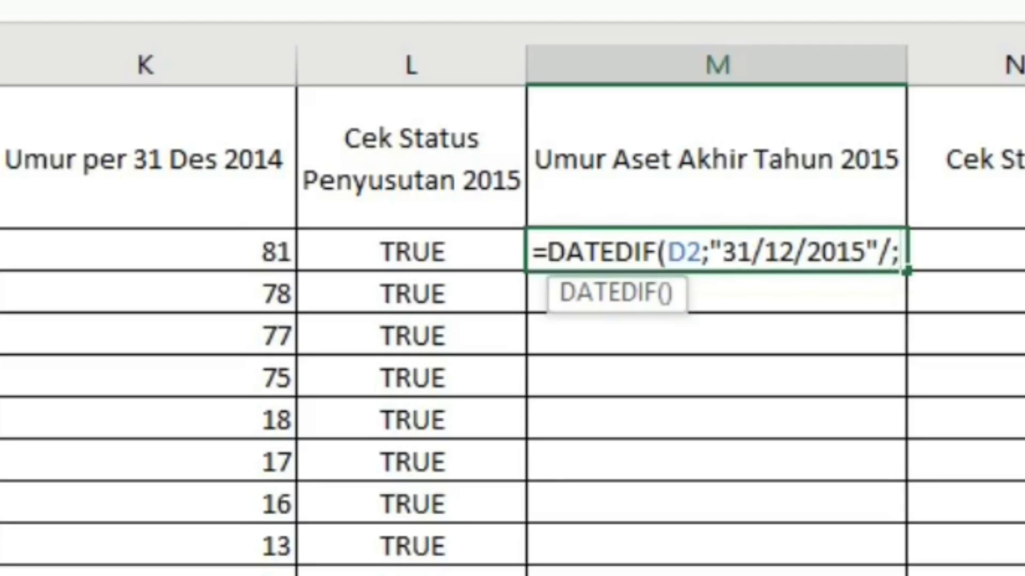
key("BackSpace")
key("BackSpace")
type(";\"M")
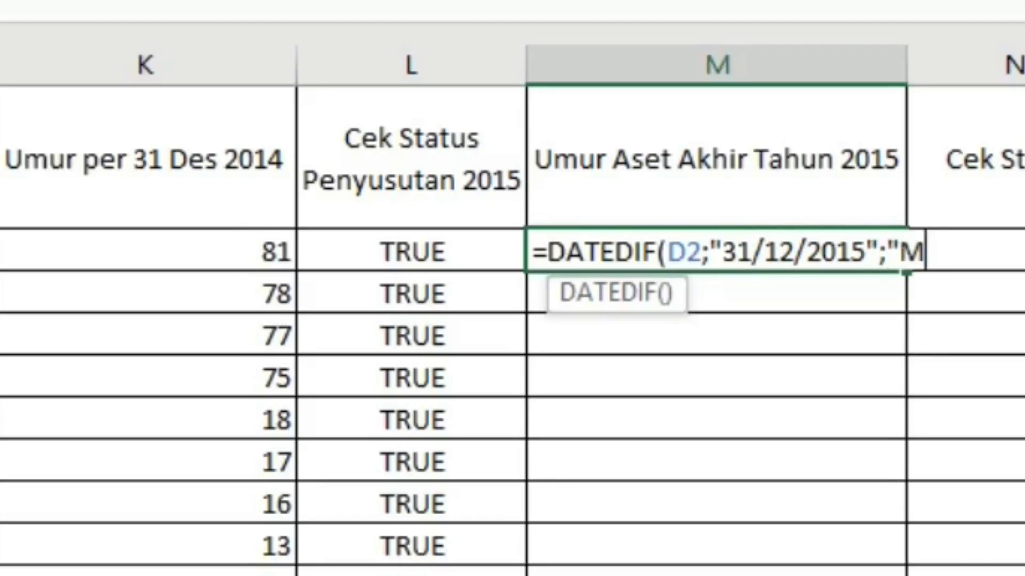
type("\")")
key("Return")
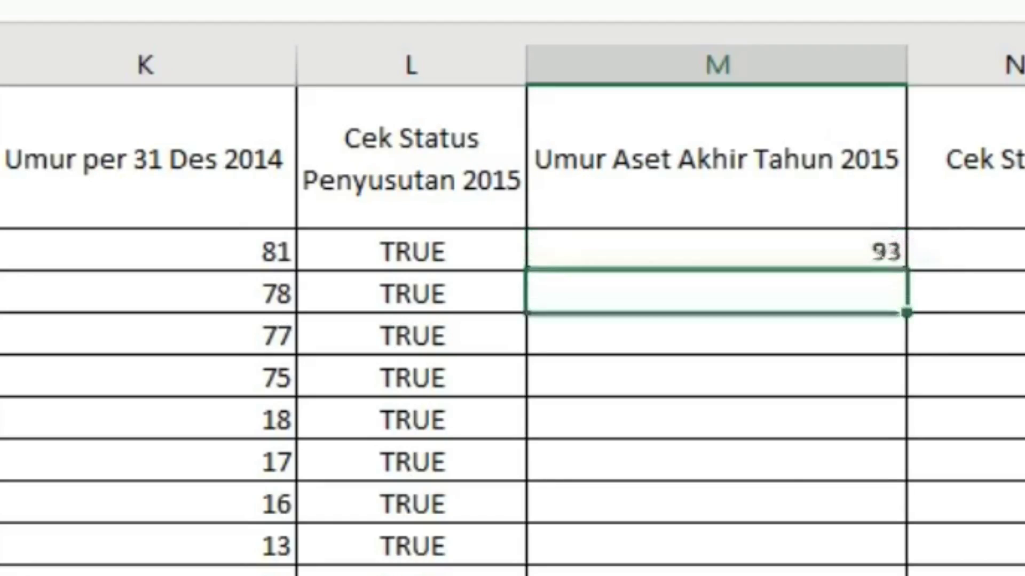
left_click(811, 249)
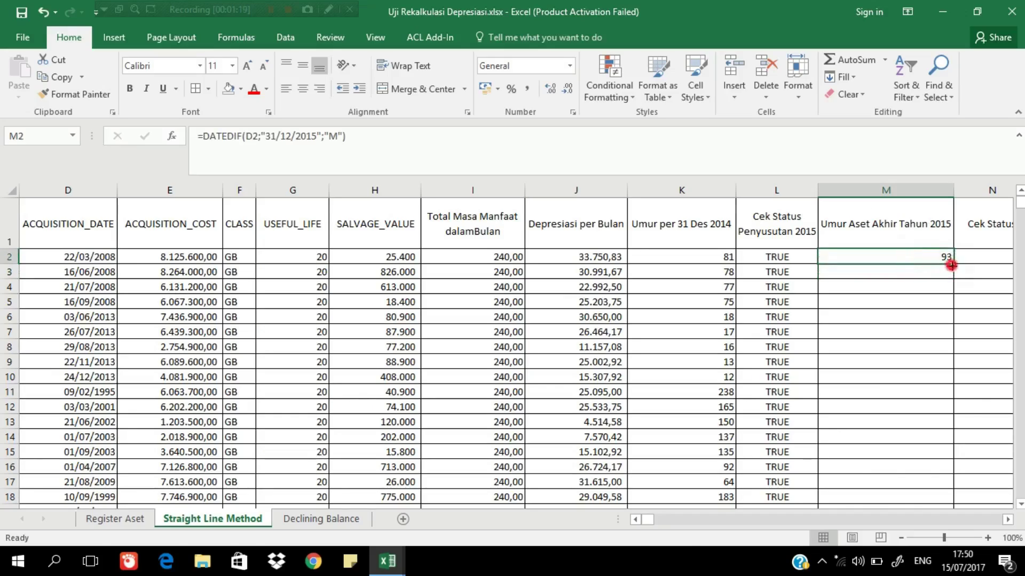
double_click(906, 271)
Check whether each asset's end-2015 age is below its total useful months with =M2<I2 in N2 and fill it down the Cek Status column
left_click(972, 261)
left_click(1008, 519)
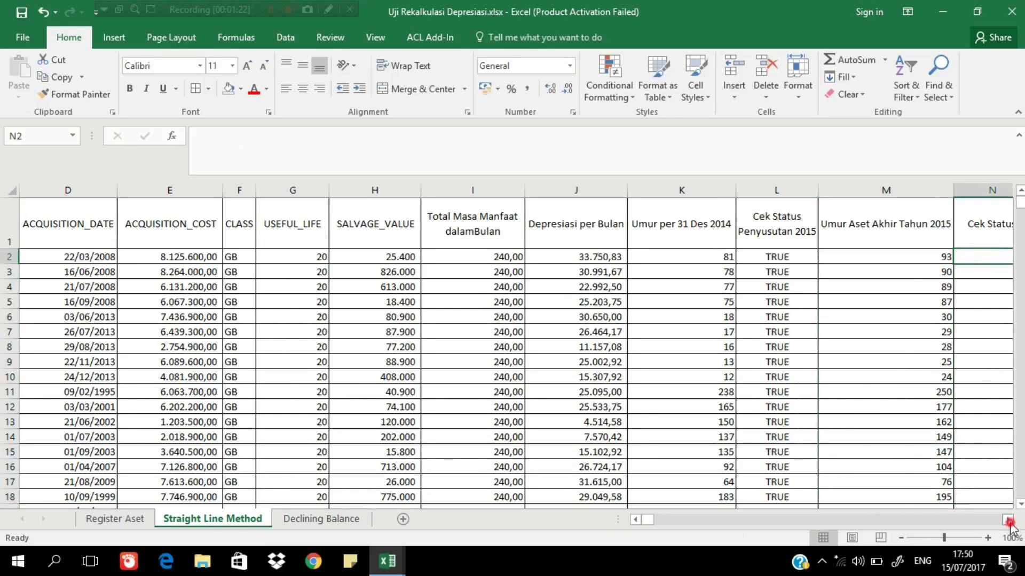
left_click(1008, 519)
left_click(1008, 519)
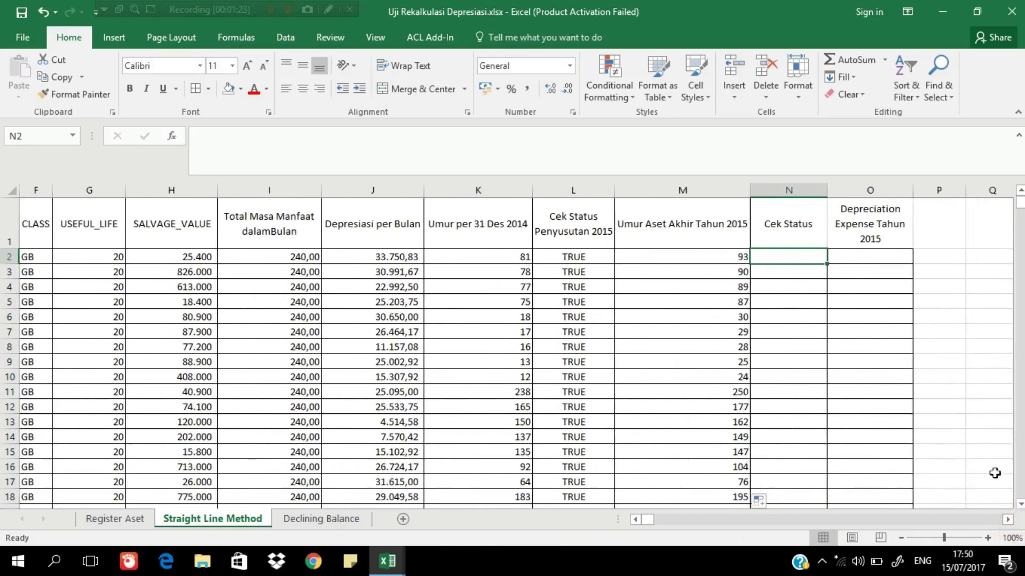
left_click(731, 258)
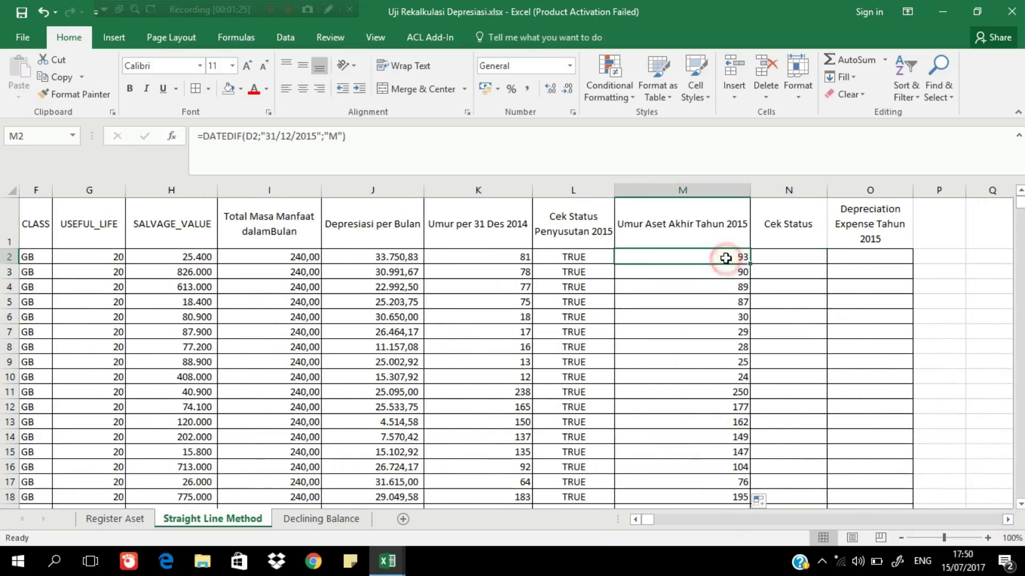
left_click(820, 256)
type("=")
left_click(672, 257)
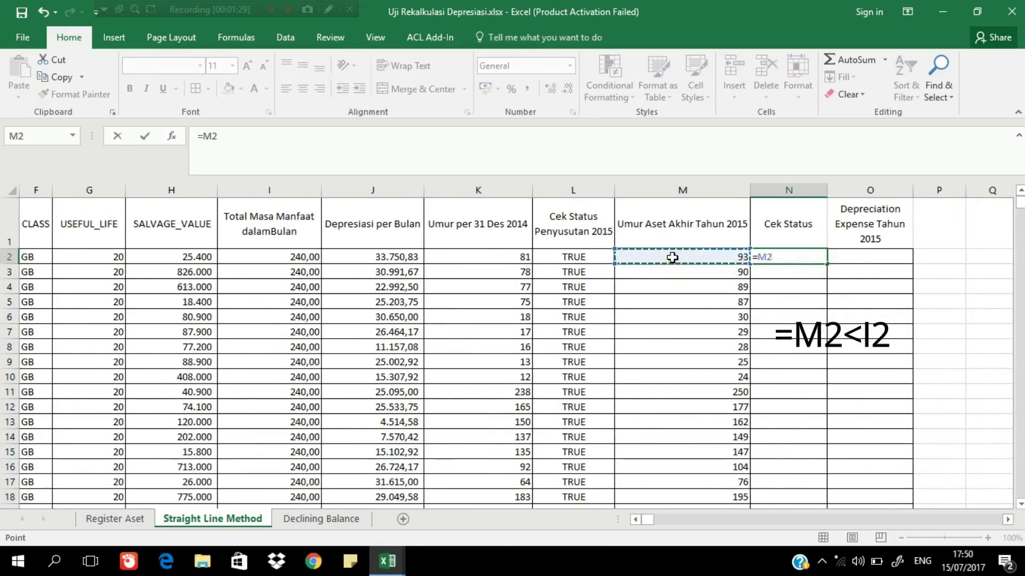
type("<")
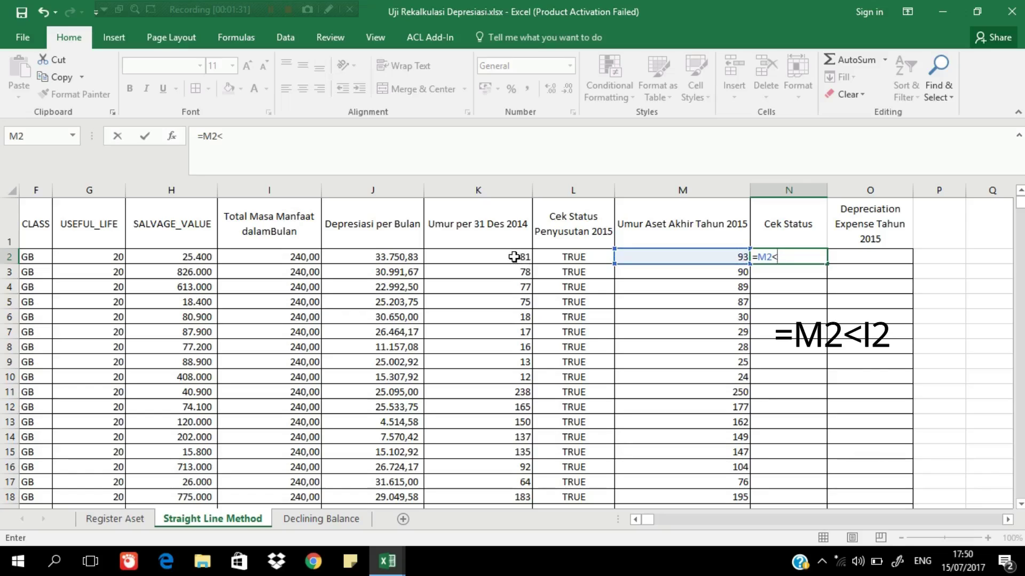
left_click(246, 256)
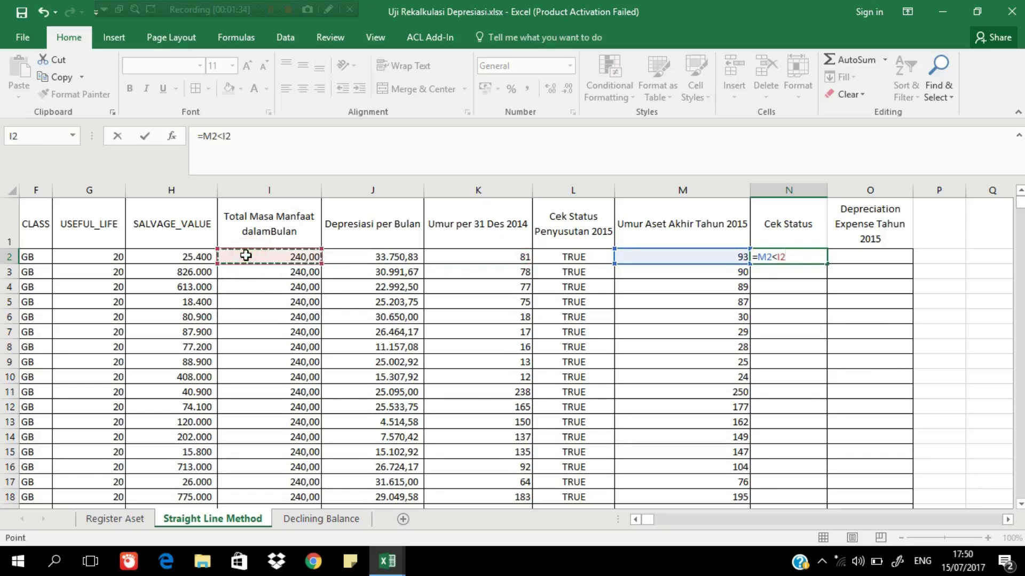
key("Return")
left_click(813, 256)
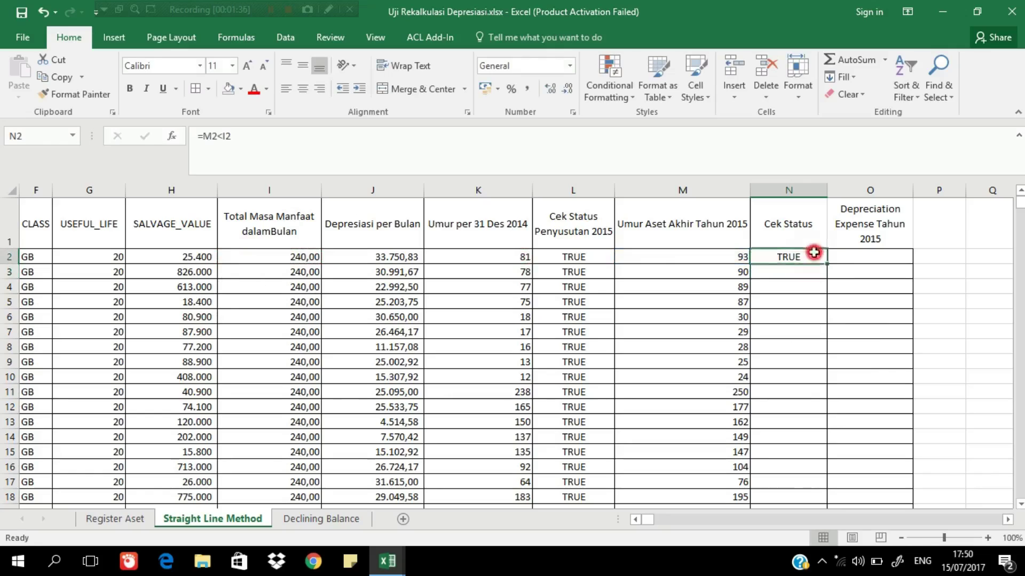
double_click(826, 264)
Calculate the first asset's 2015 depreciation expense in O2 with =IF(L2;IF(N2;J2*12;J2*(I2-K2));0)
left_click(848, 259)
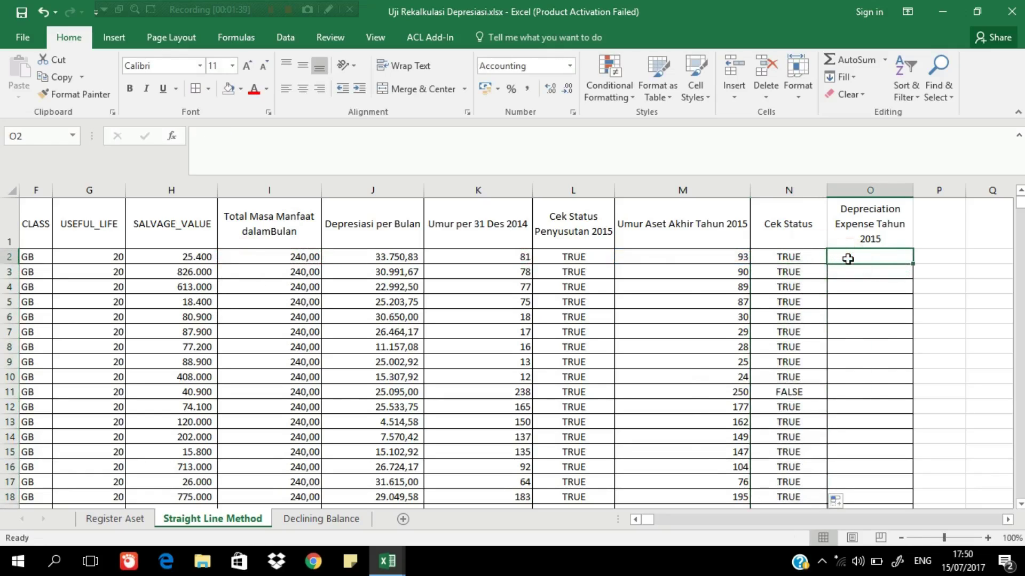
type("=IF(")
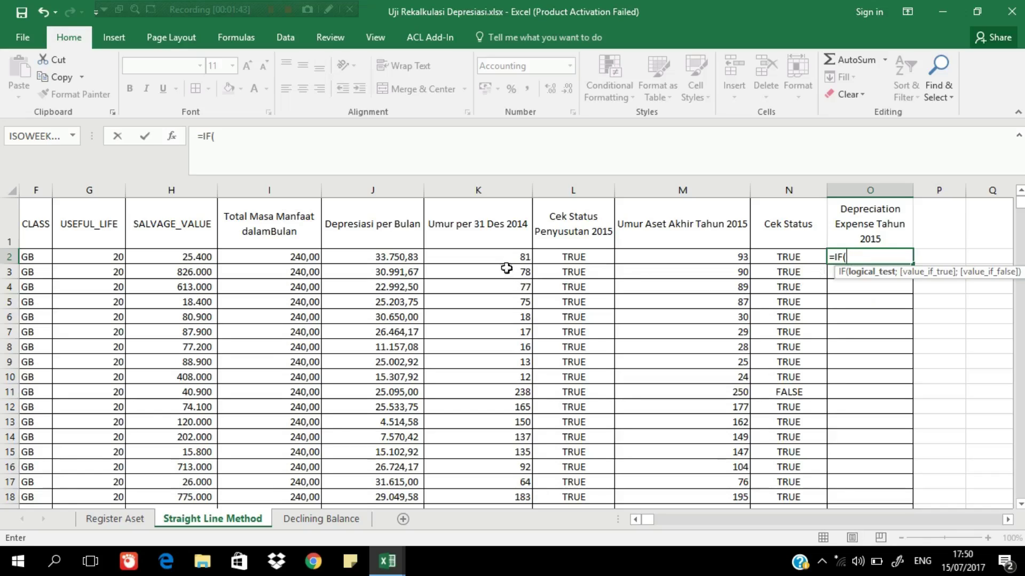
left_click(568, 257)
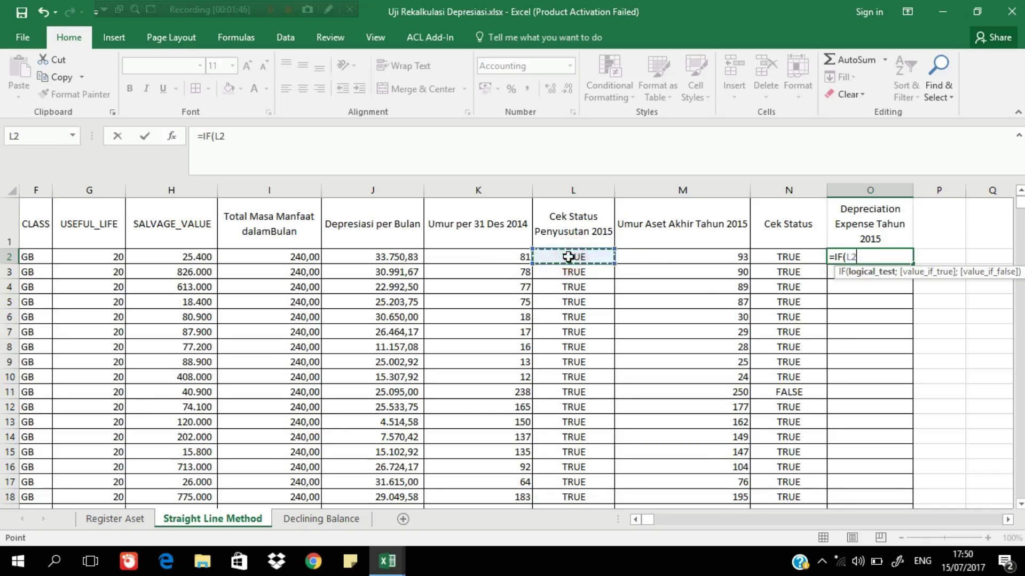
type(";")
type("IF(")
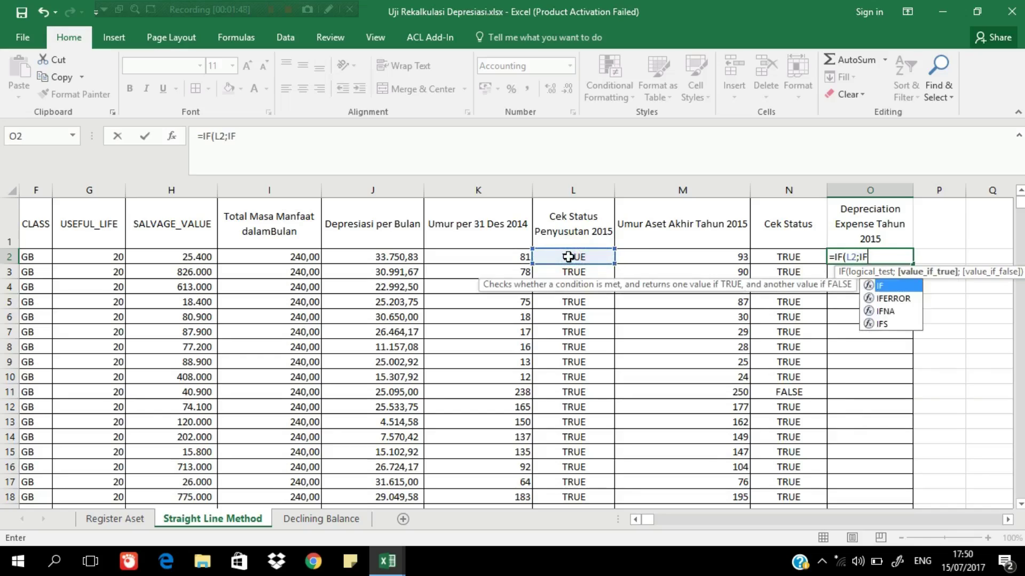
left_click(781, 256)
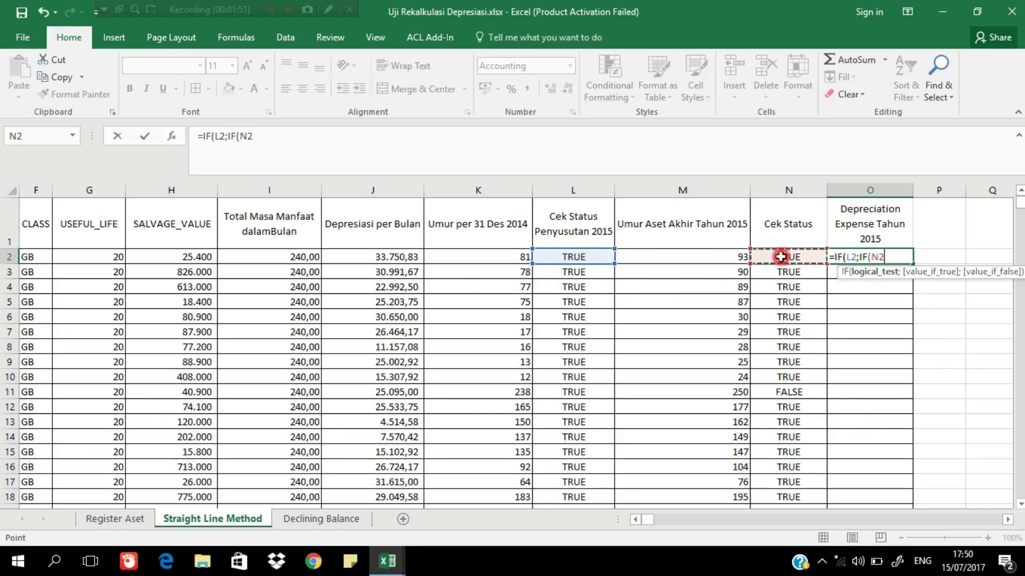
type(";")
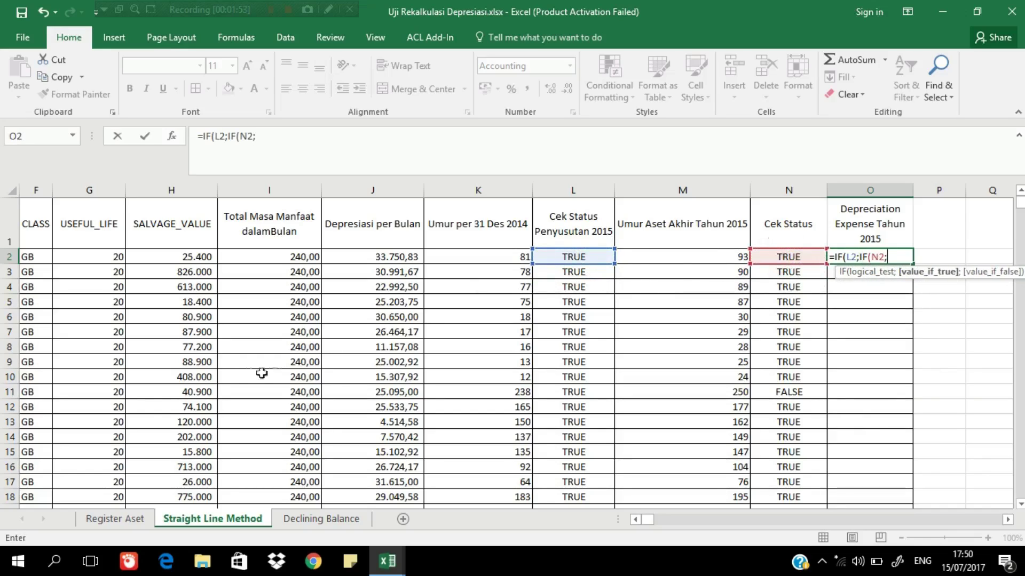
left_click(344, 256)
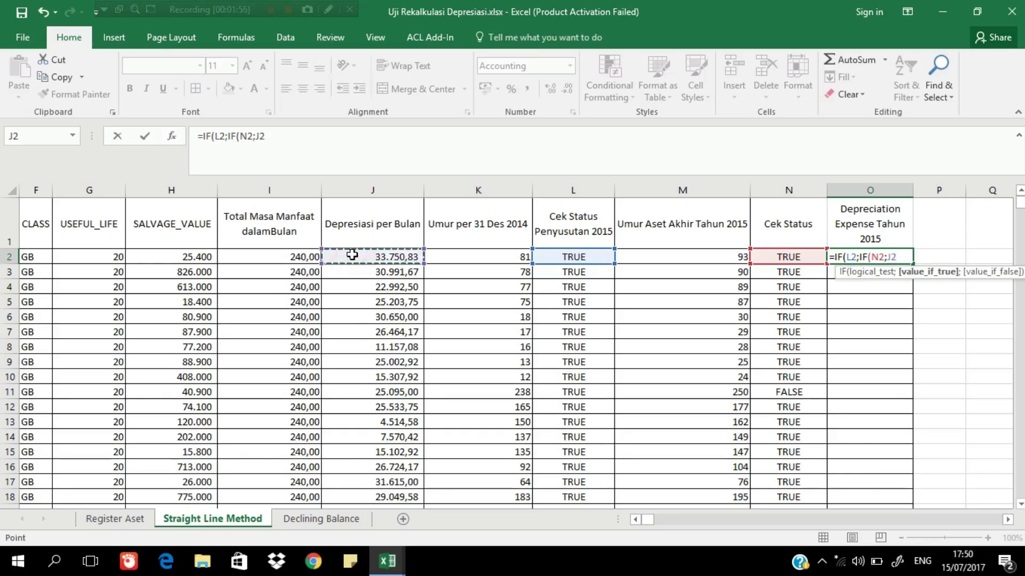
type("*12")
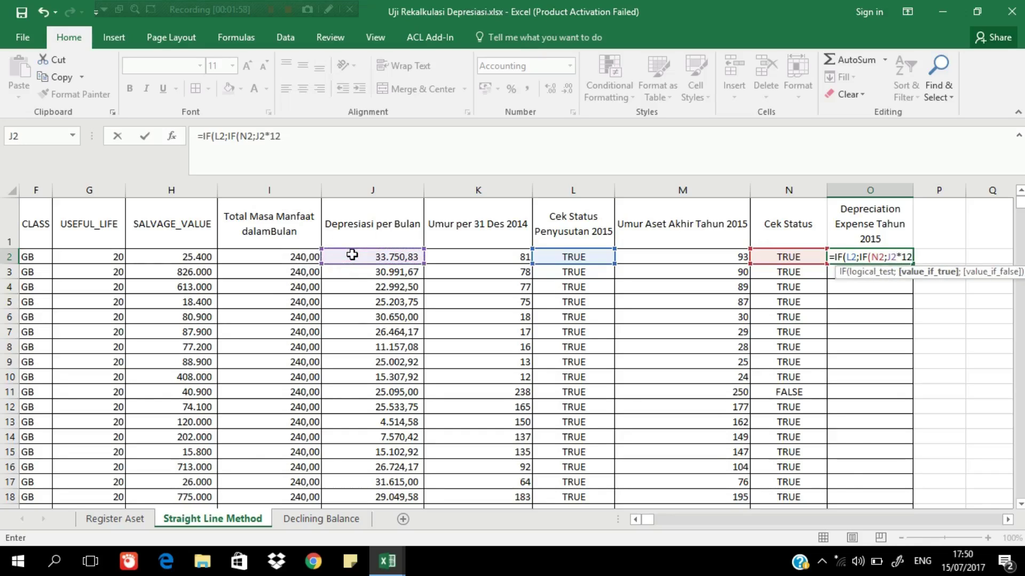
type(";")
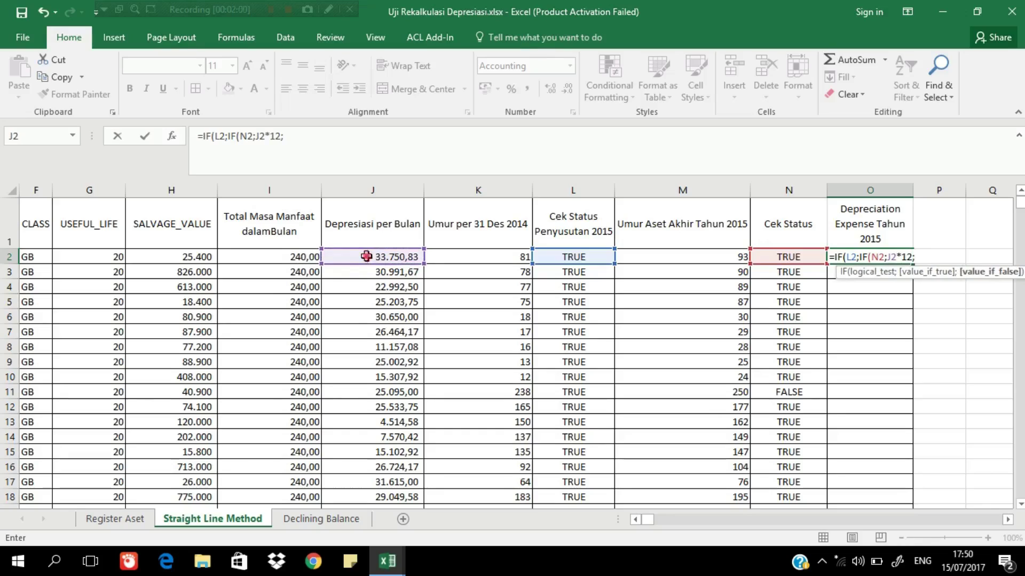
left_click(355, 256)
type("*")
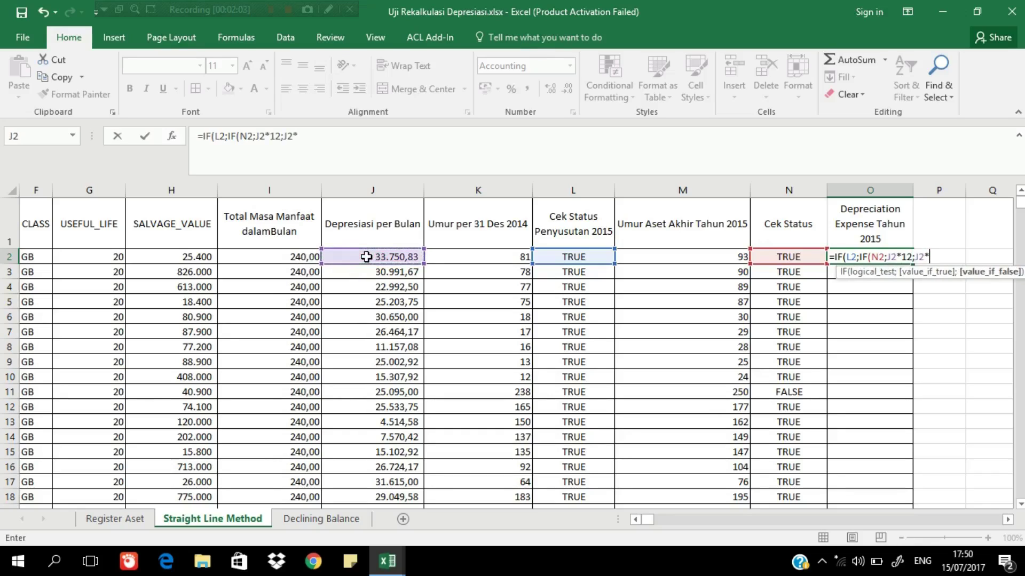
type("(")
left_click(247, 255)
type("-")
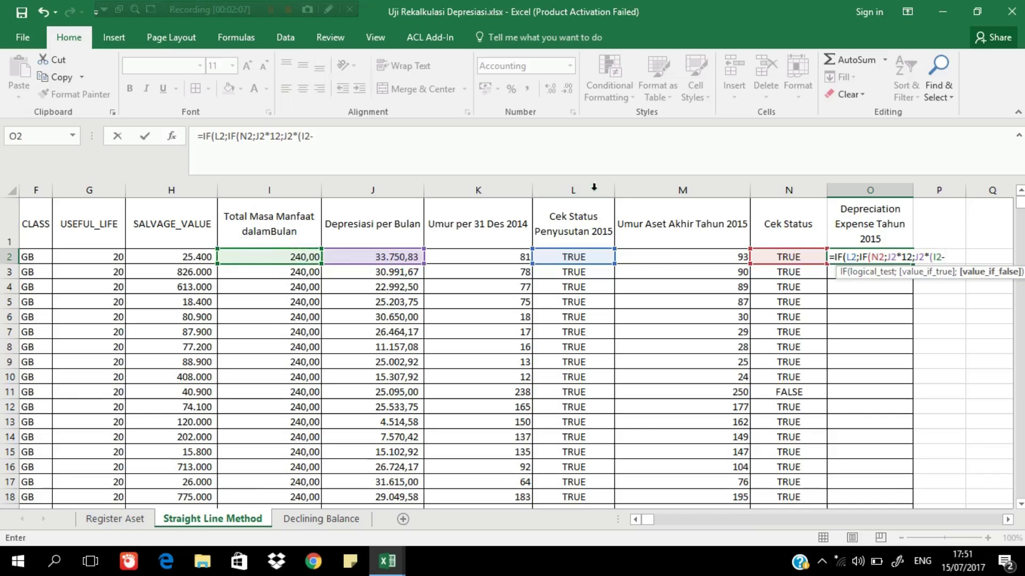
left_click(511, 253)
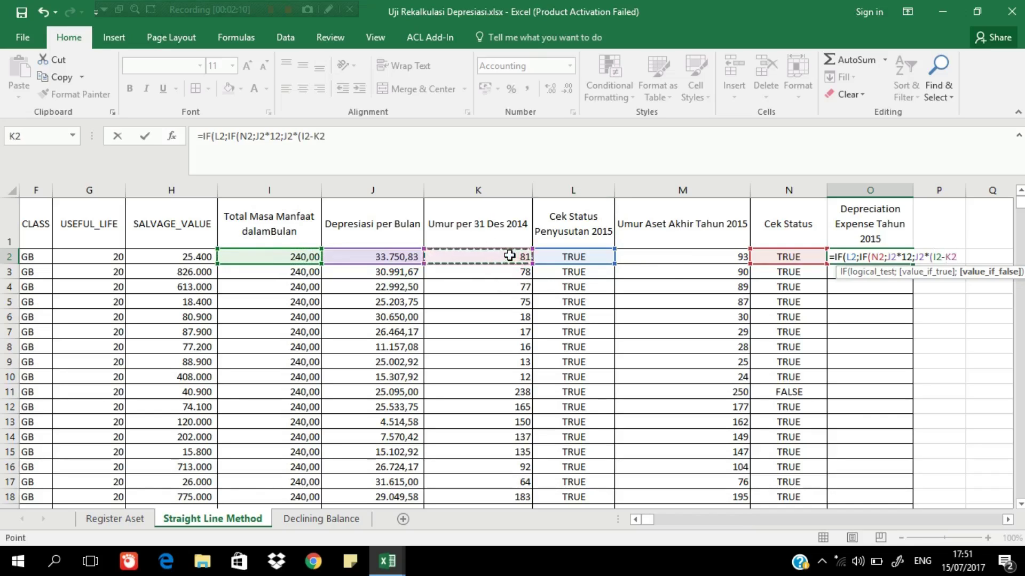
type("))")
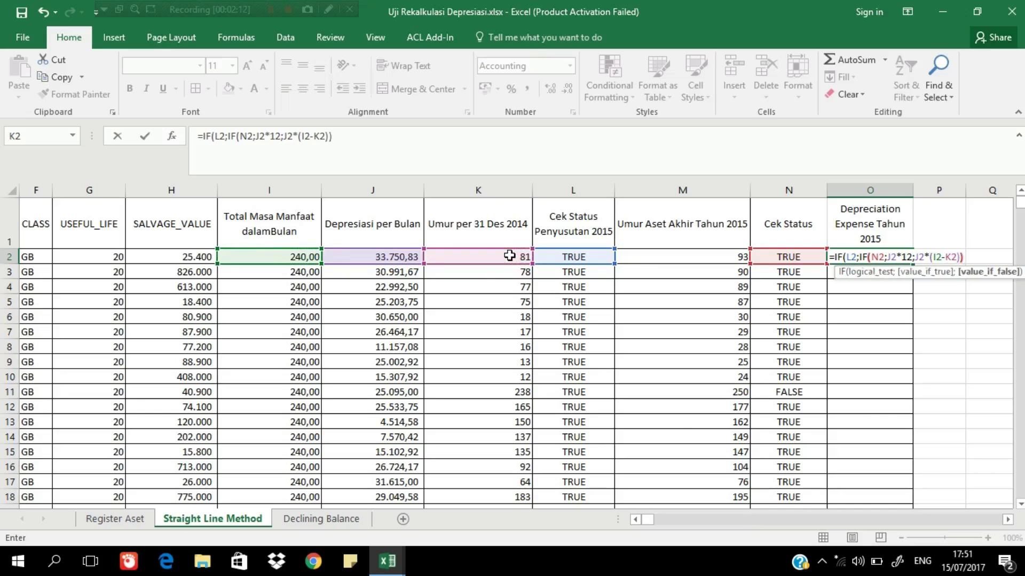
type(";0)")
key("Return")
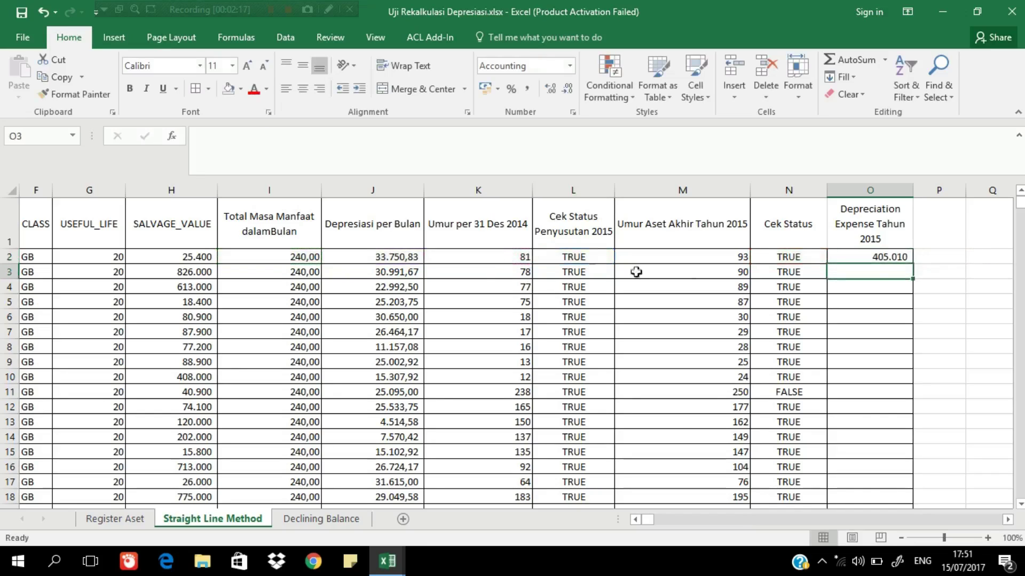
Fill the O2 formula down the Depreciation Expense Tahun 2015 column for all assets
left_click(897, 256)
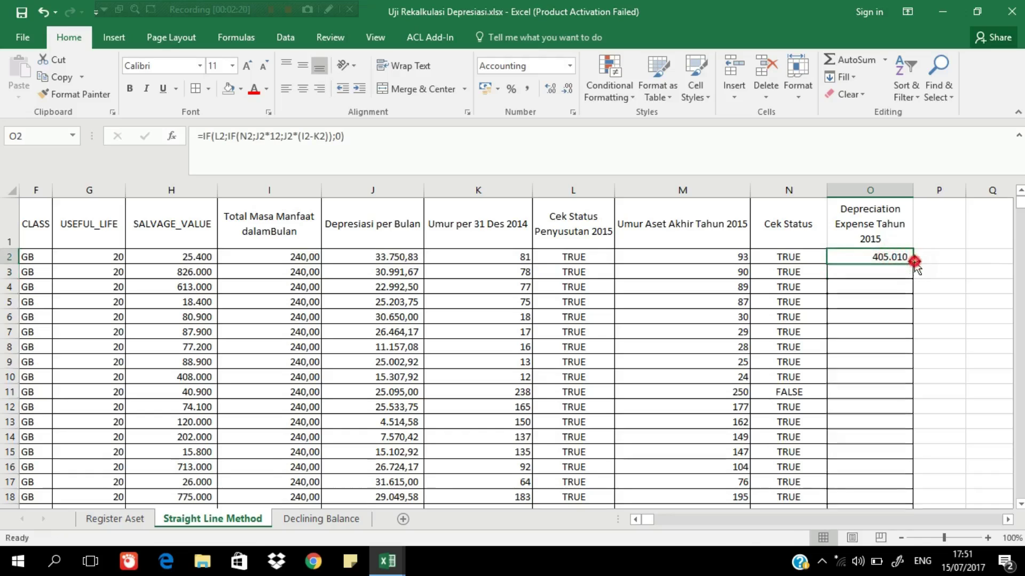
double_click(912, 264)
left_click(853, 332)
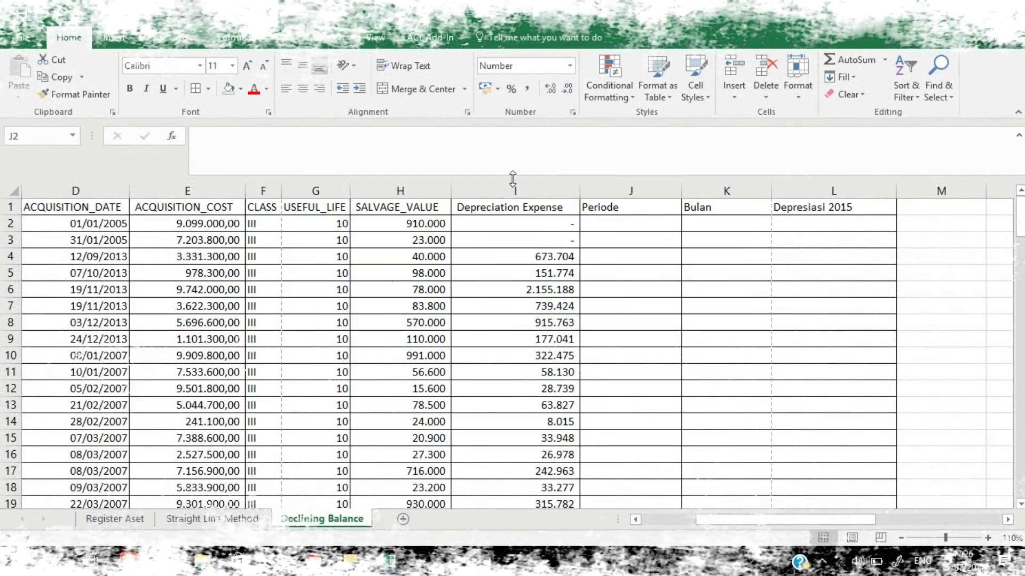
On the Declining Balance sheet, calculate the depreciation period with =2015-YEAR(D2)+1 in J2 and fill it down the Periode column
left_click(634, 223)
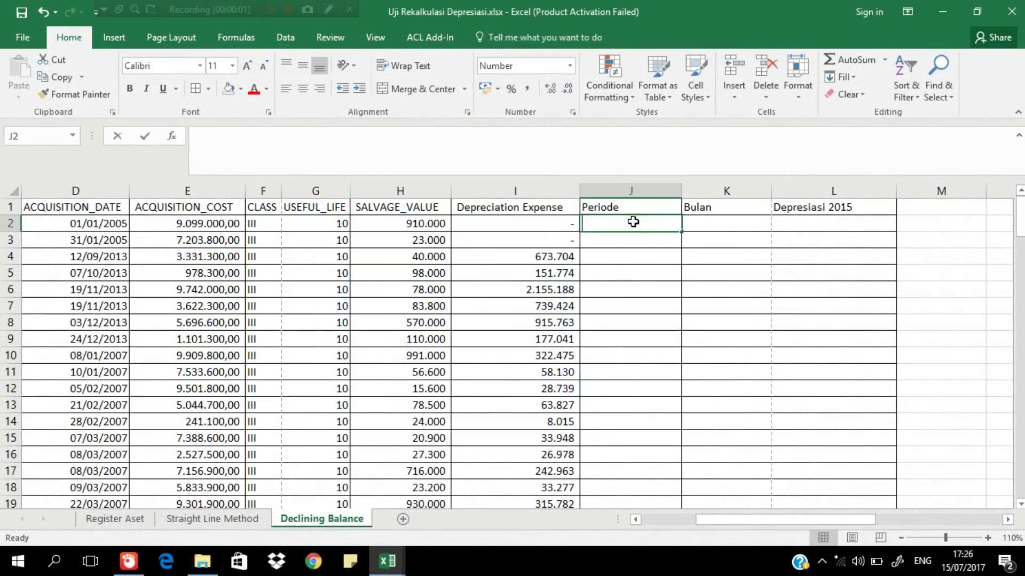
type("=")
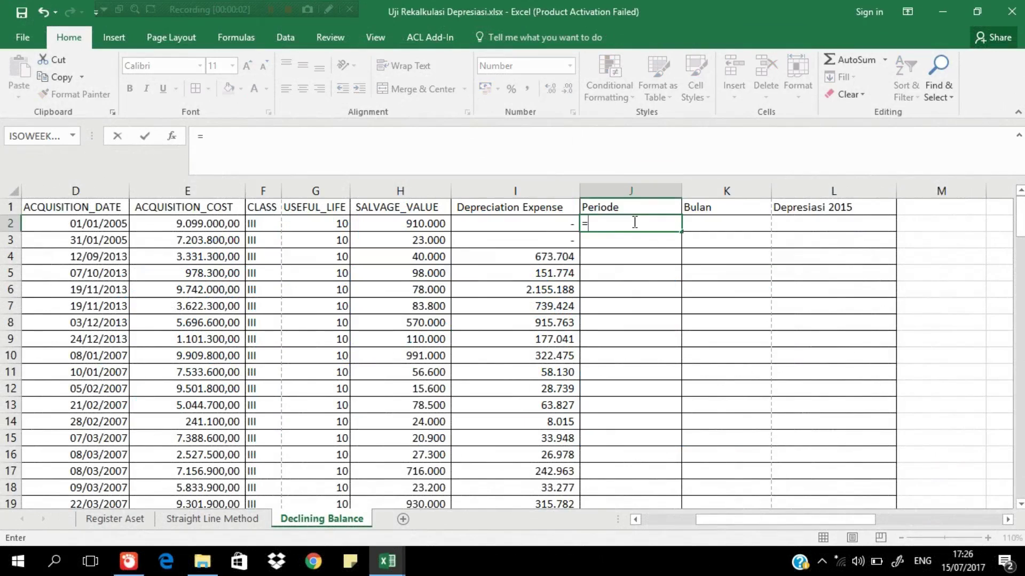
type("2015-year(")
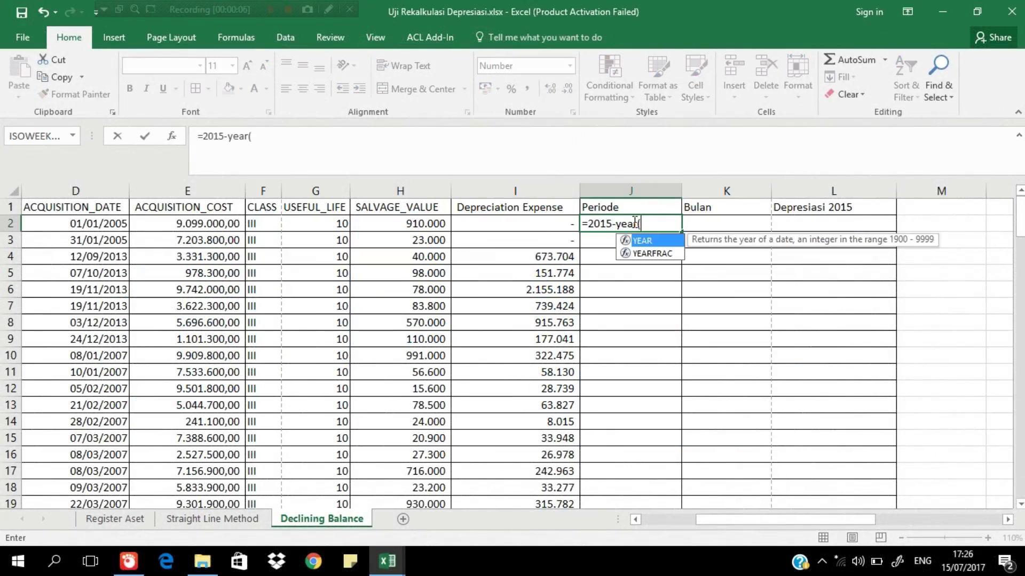
left_click(92, 222)
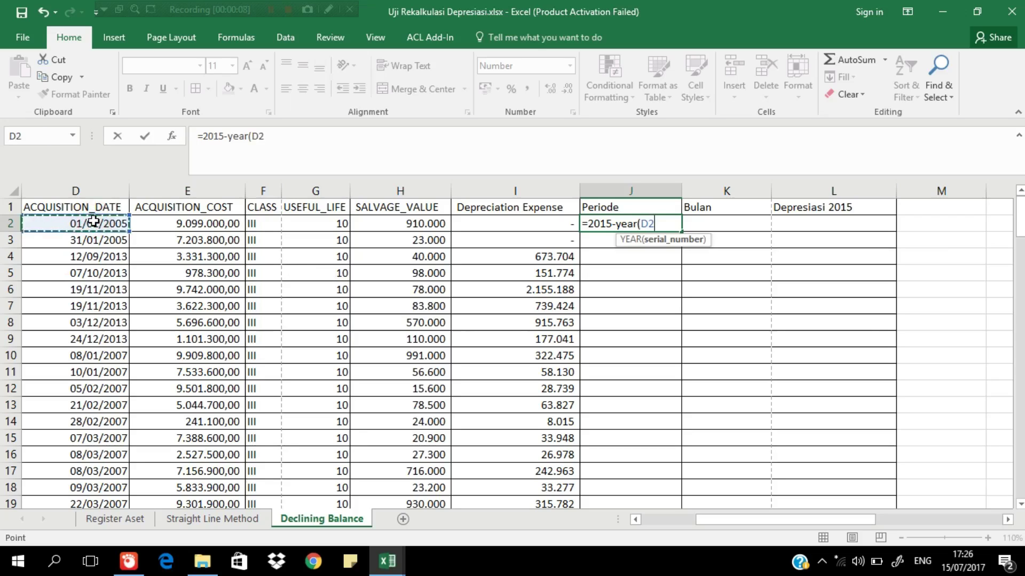
type(")+1")
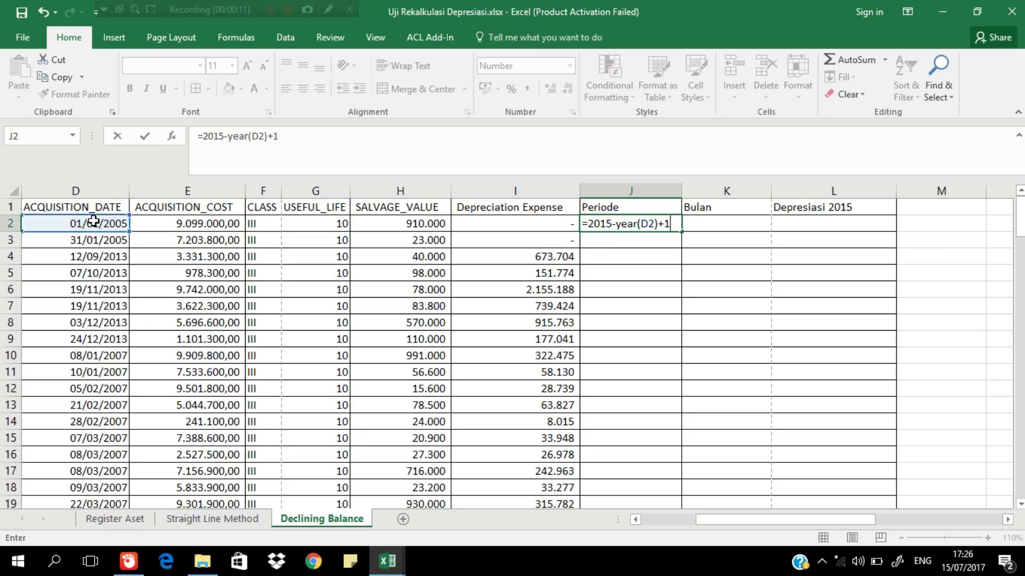
key("Return")
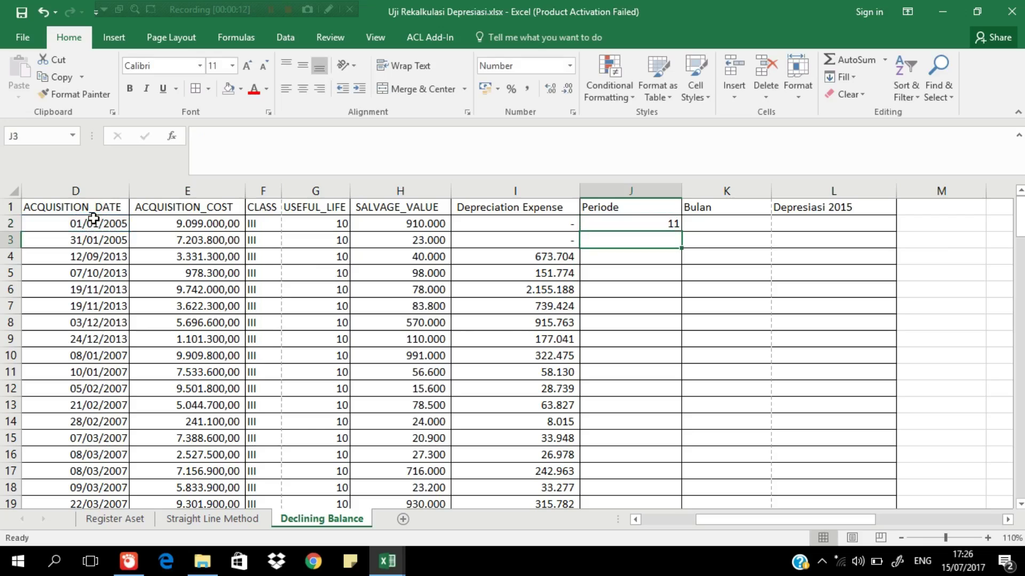
left_click(647, 223)
double_click(681, 231)
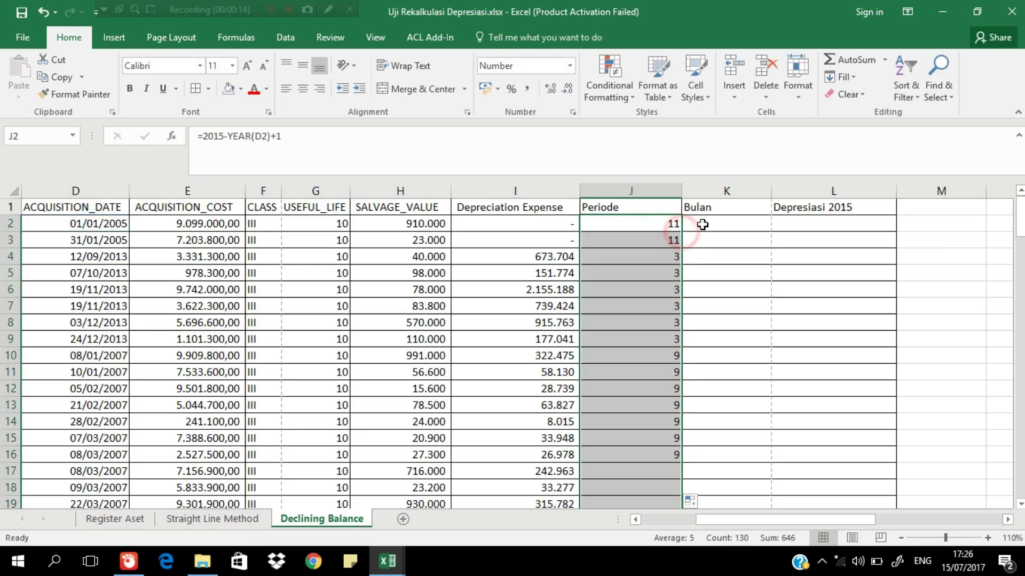
Calculate the number of months in the acquisition year with =13-MONTH(D2) in K2 and fill it down the Bulan column
left_click(705, 223)
type("=")
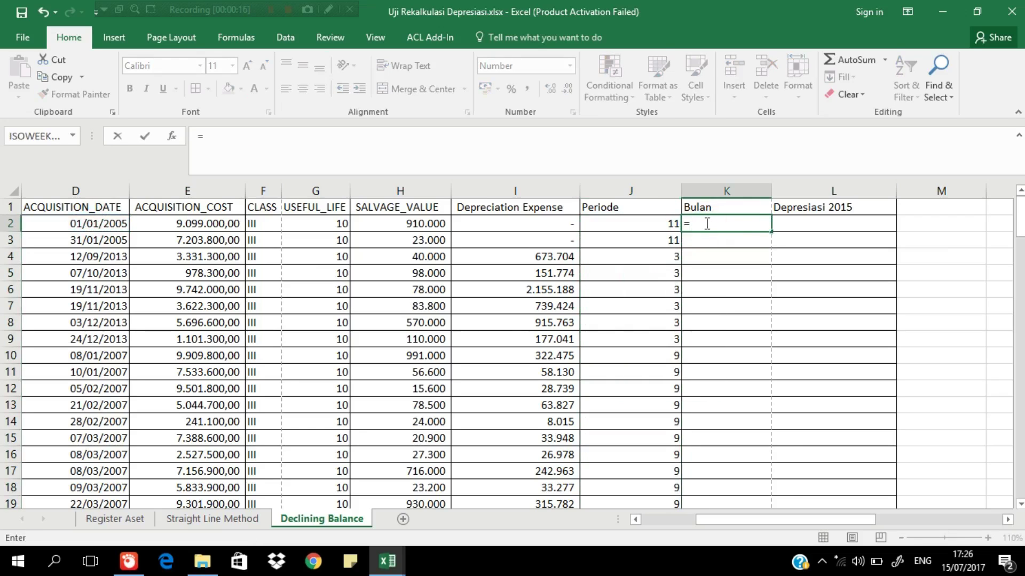
type("13-month(")
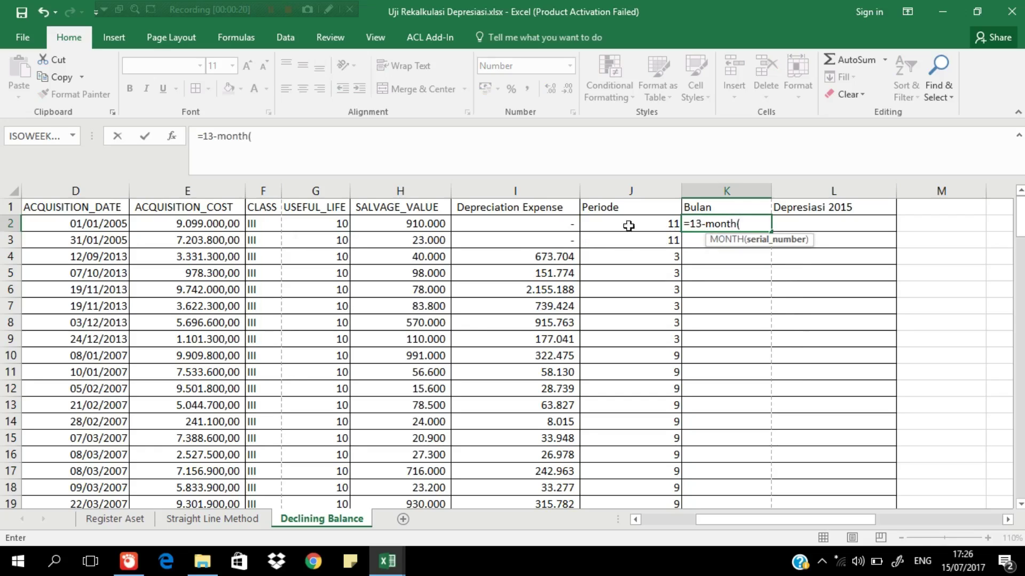
left_click(111, 224)
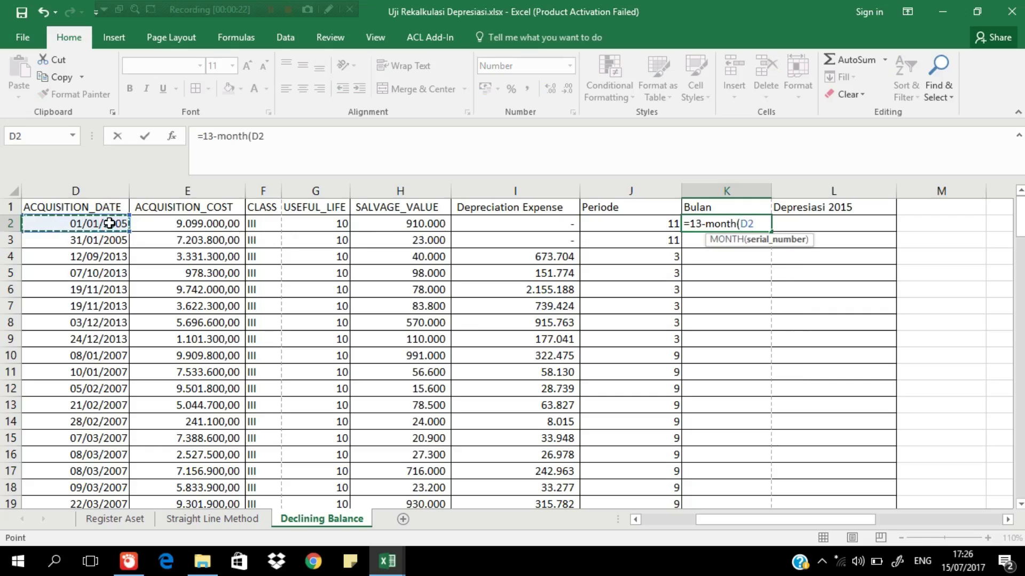
key("Return")
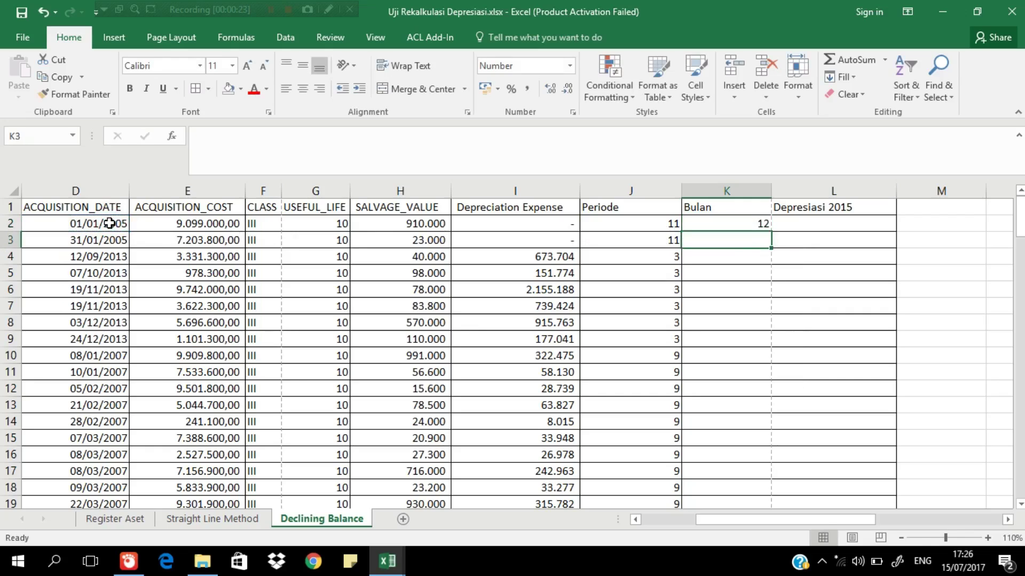
left_click(723, 225)
double_click(771, 231)
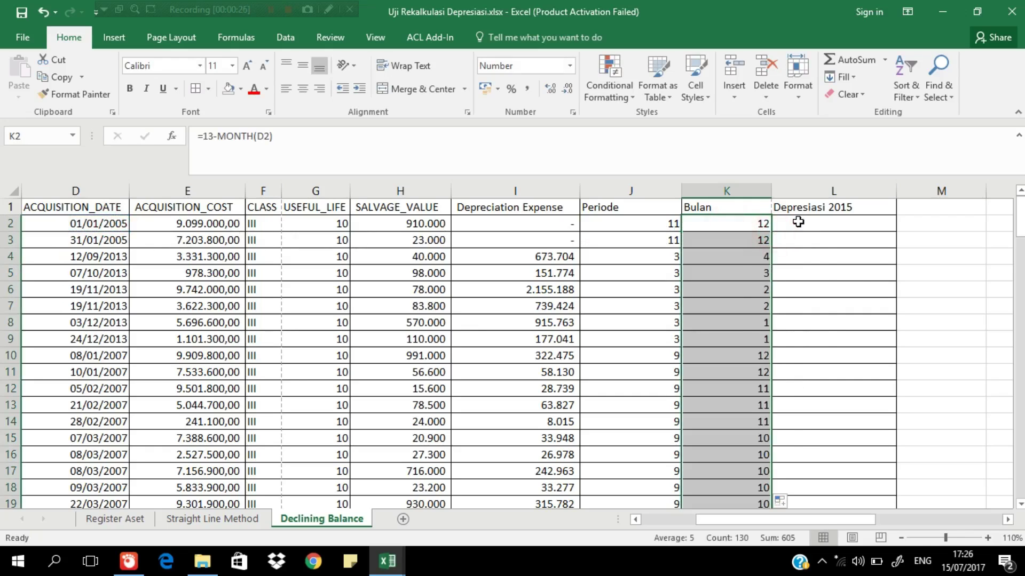
Calculate the 2015 depreciation with =IFERROR(DB(E2;H2;G2;J2;K2);0) in L2 and fill it down the Depresiasi 2015 column
left_click(799, 222)
type("=if")
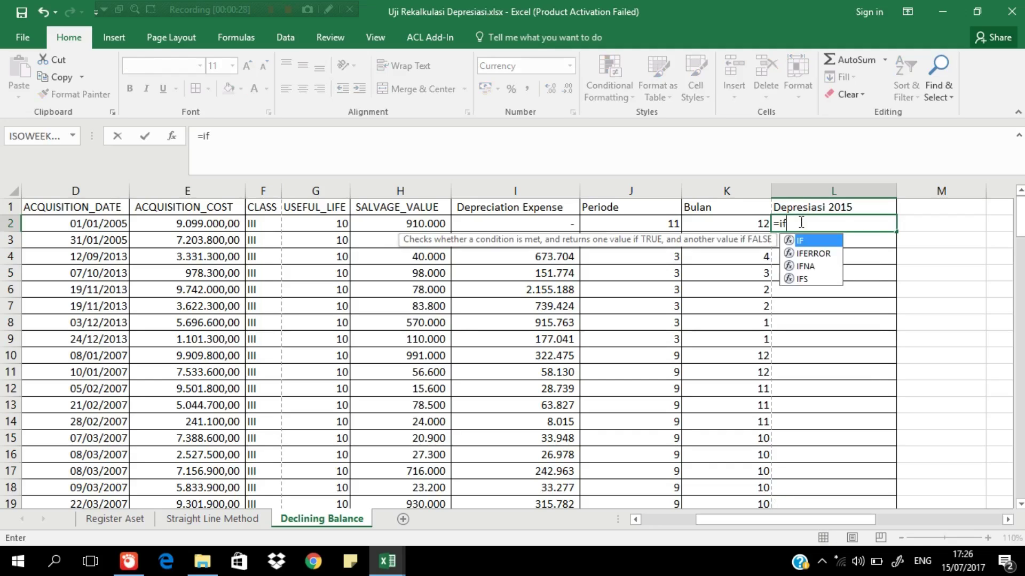
type("error(")
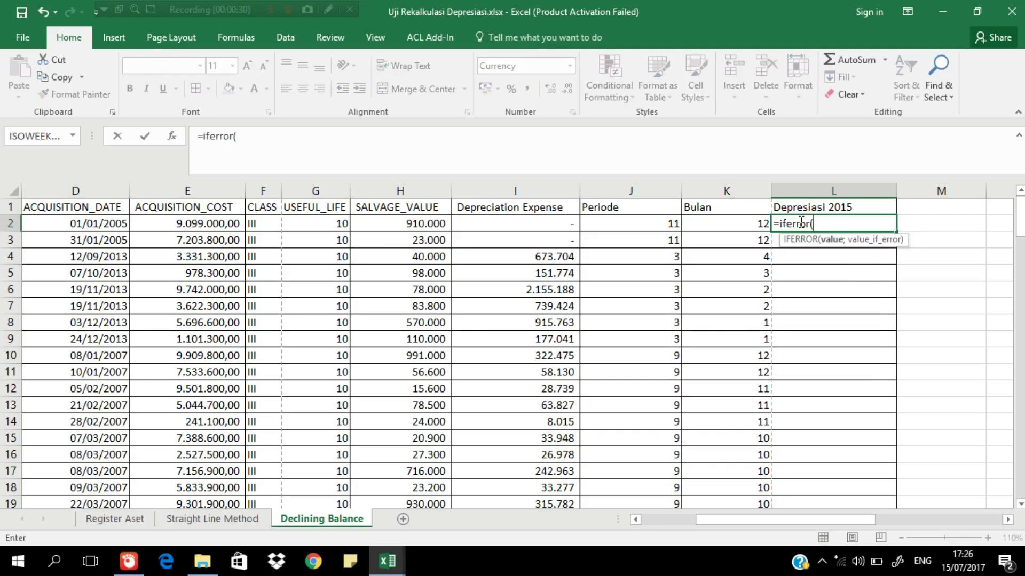
type("DB(")
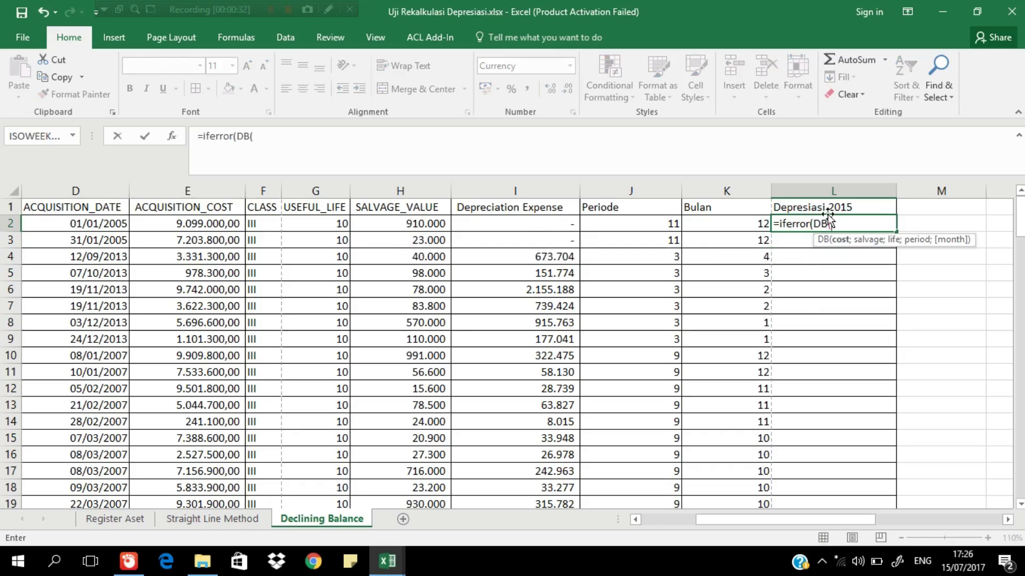
left_click(195, 226)
type(";")
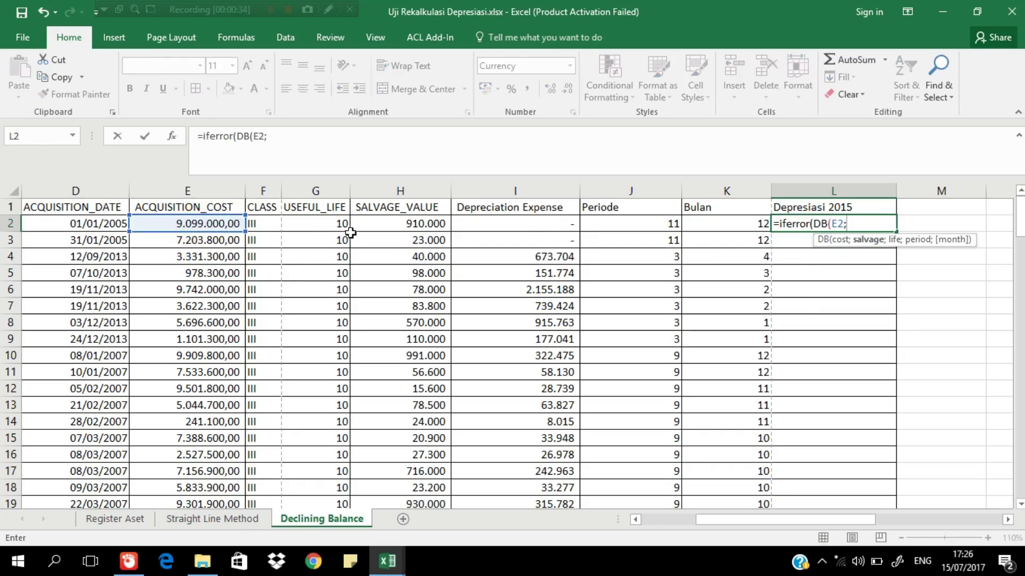
left_click(379, 219)
type(";")
left_click(336, 224)
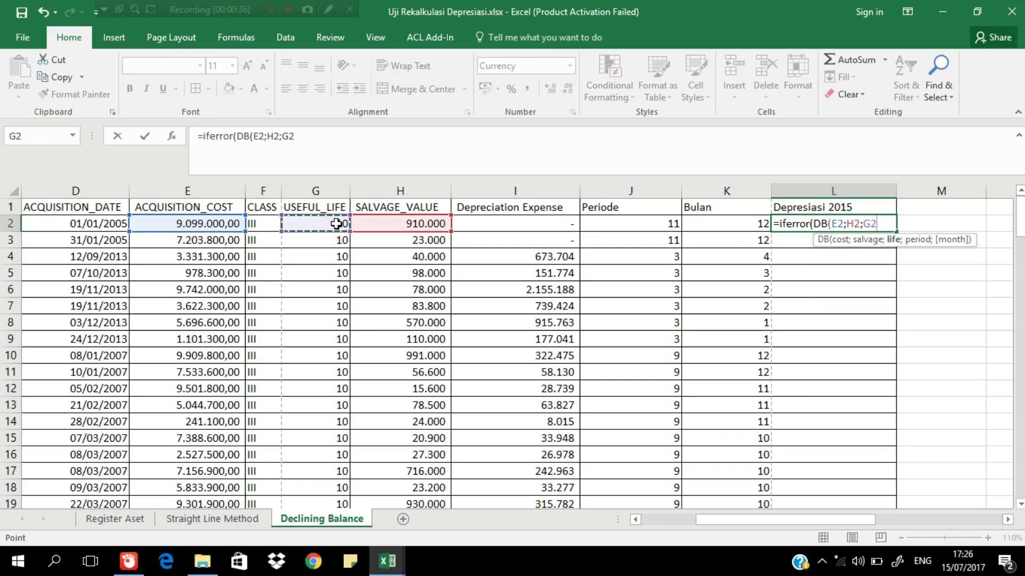
type(";")
left_click(636, 223)
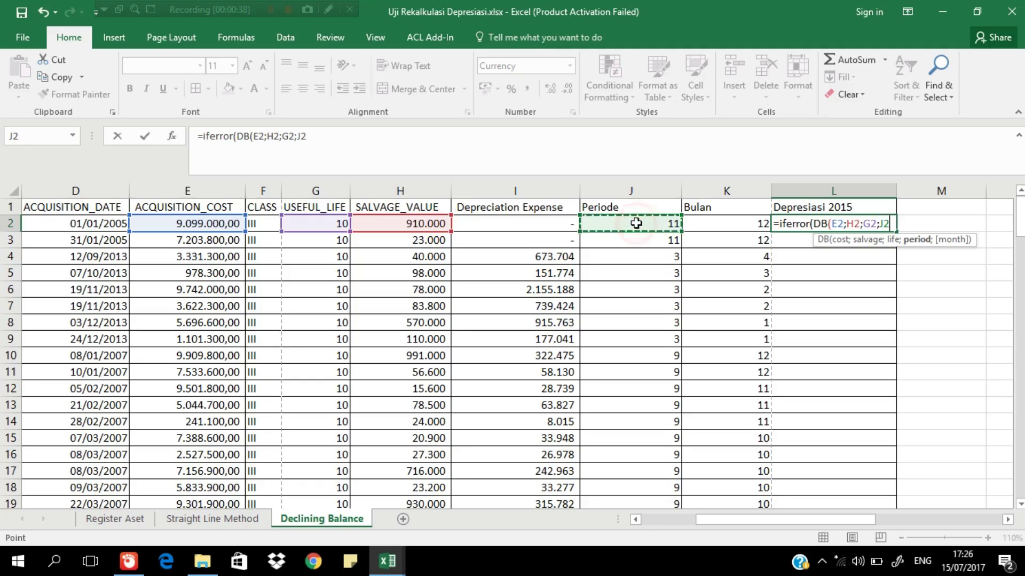
type(";")
left_click(727, 222)
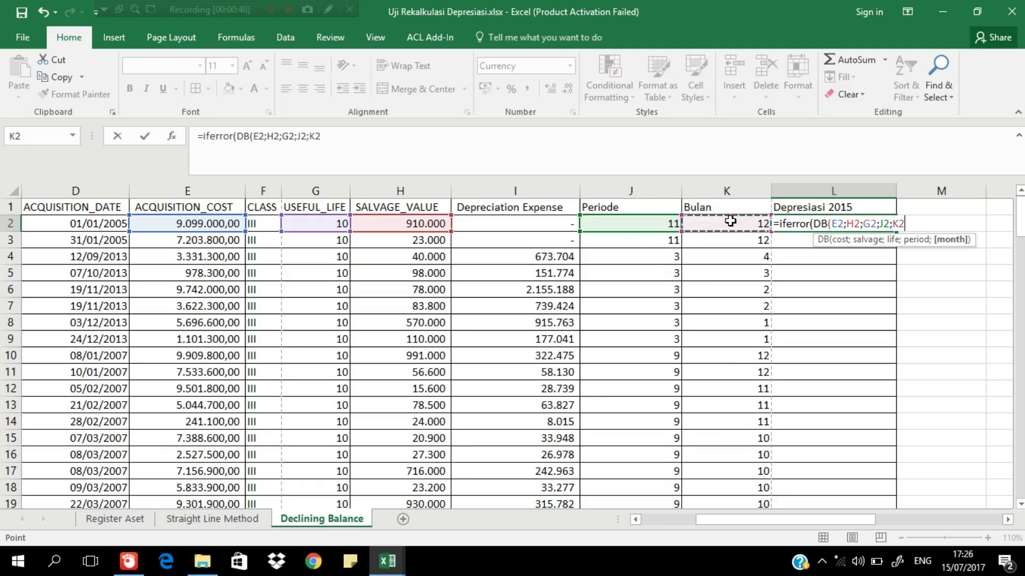
type(");0")
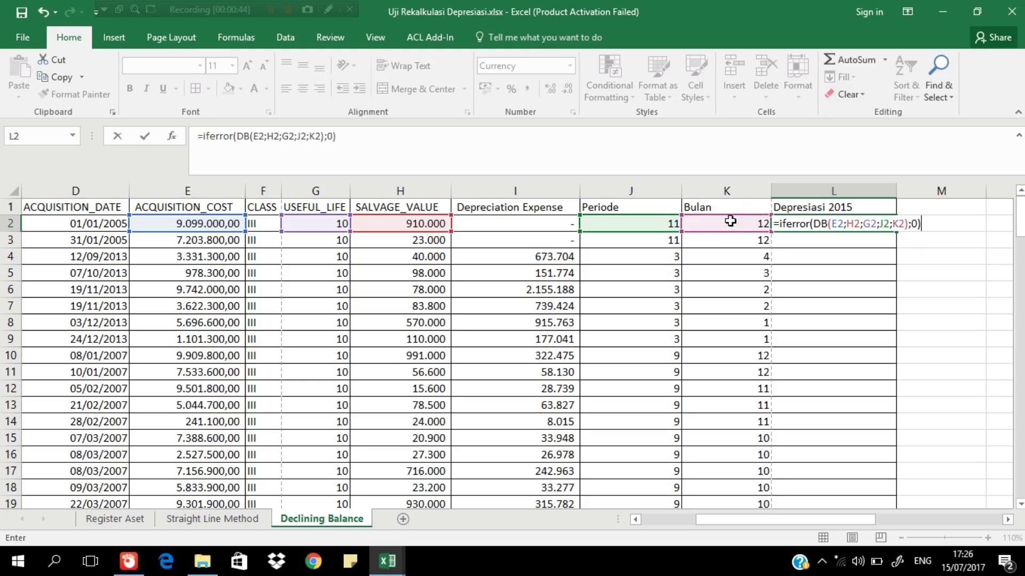
key("Return")
left_click(889, 223)
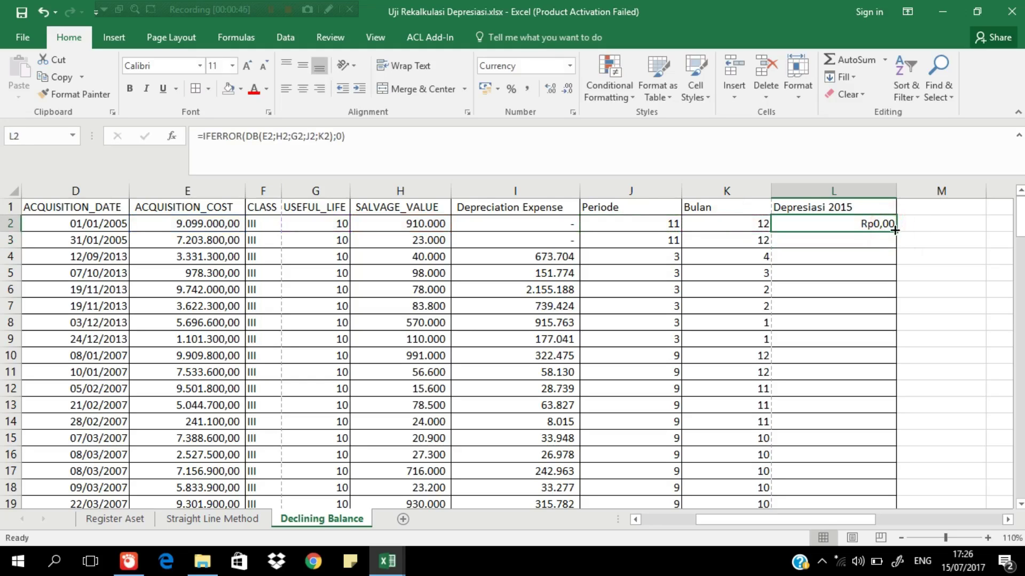
double_click(896, 231)
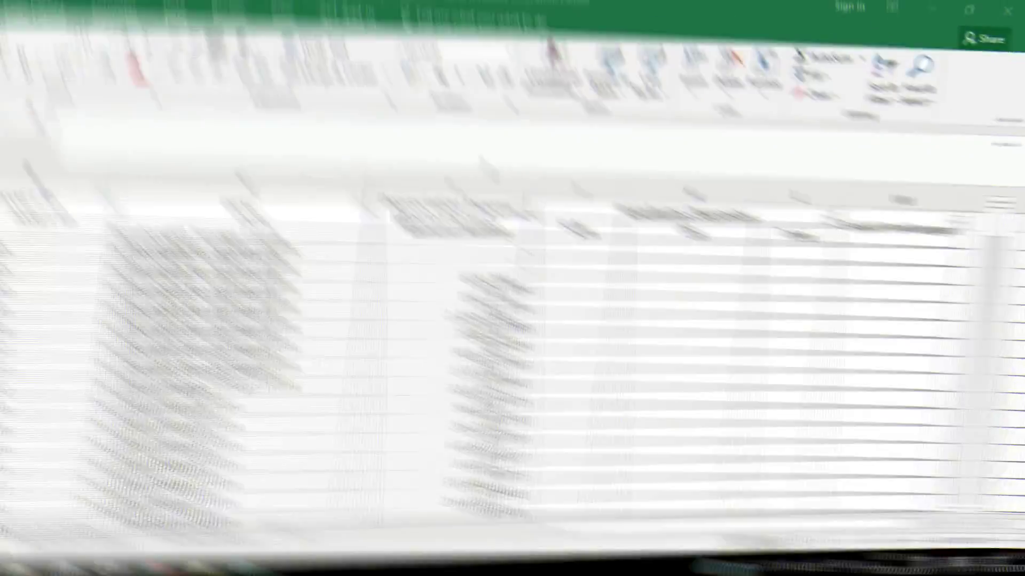
On the Register Aset sheet, start the SLN formula in J3 with =IFERROR(VLOOKUP( using B3 as the lookup value
left_click(634, 251)
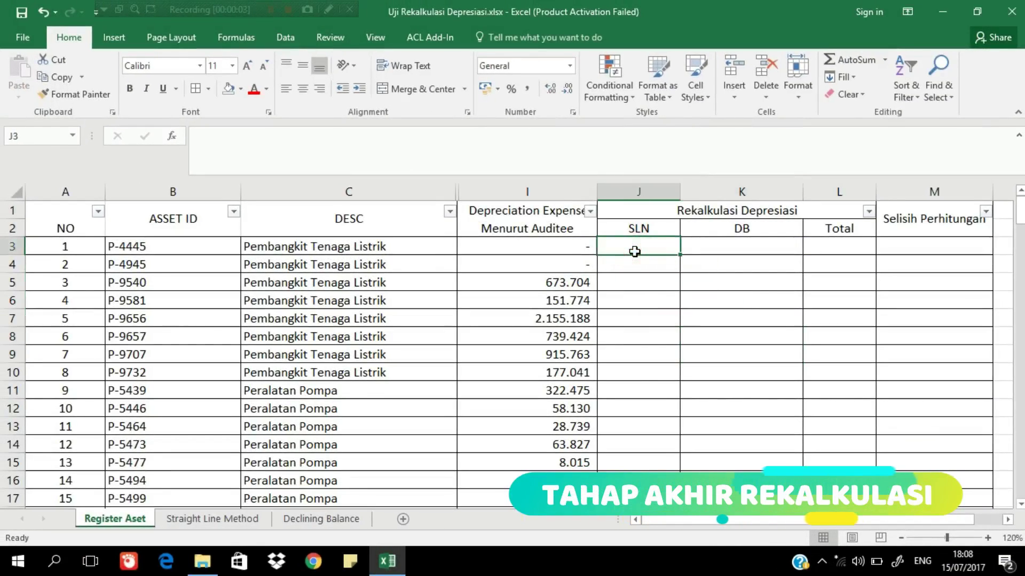
type("=")
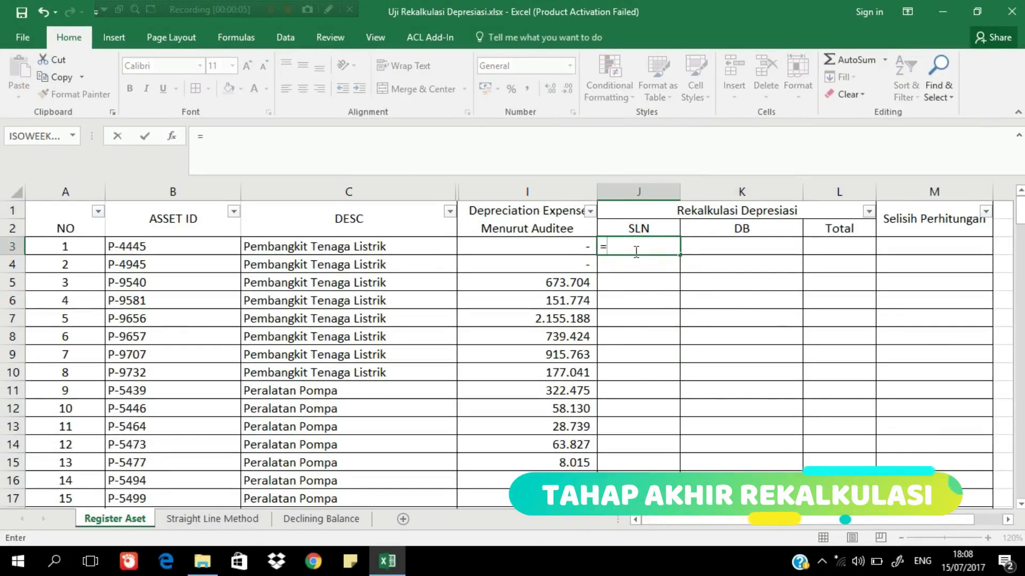
type("IFERROR")
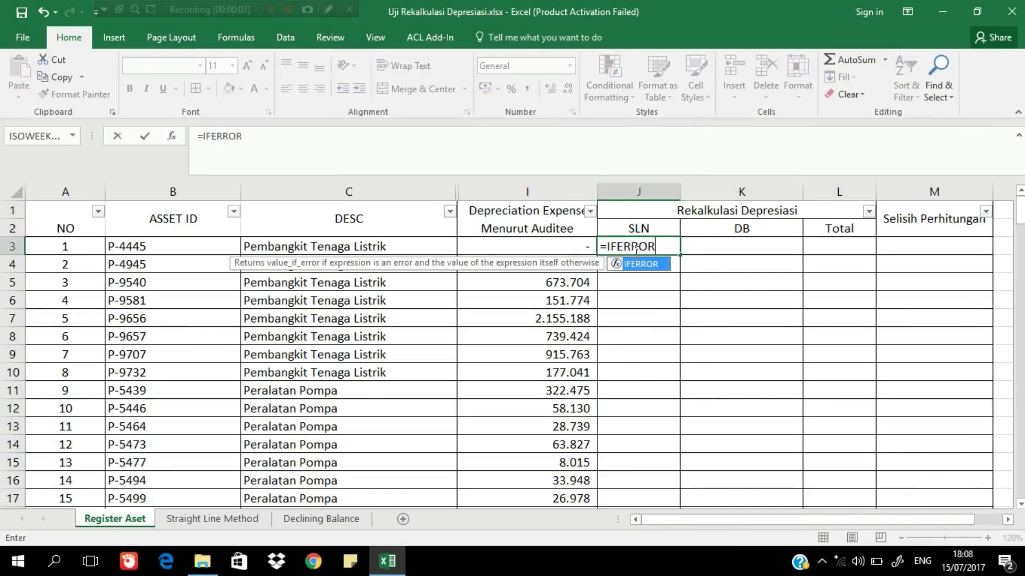
type("(VLOOK")
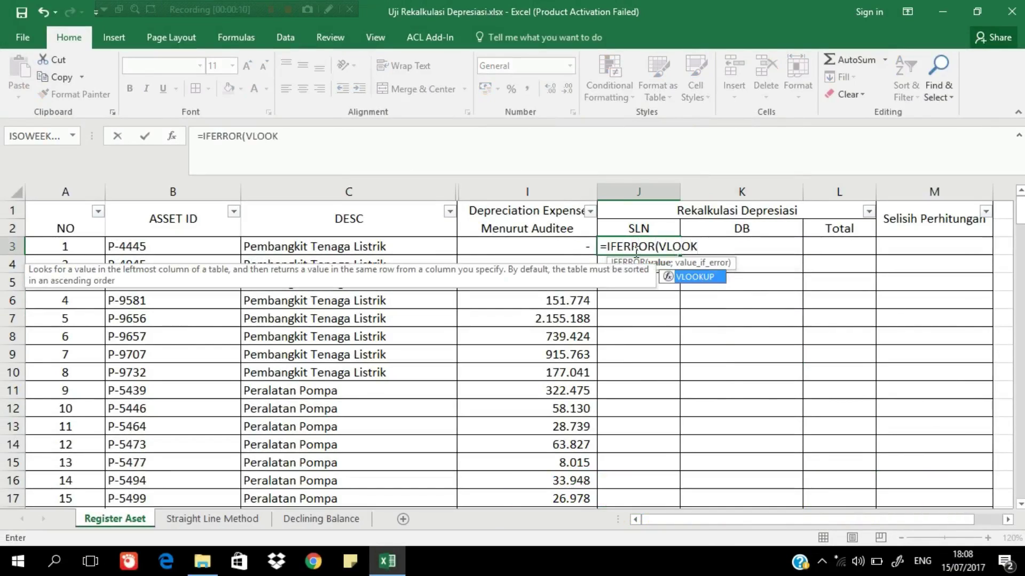
type("UP(")
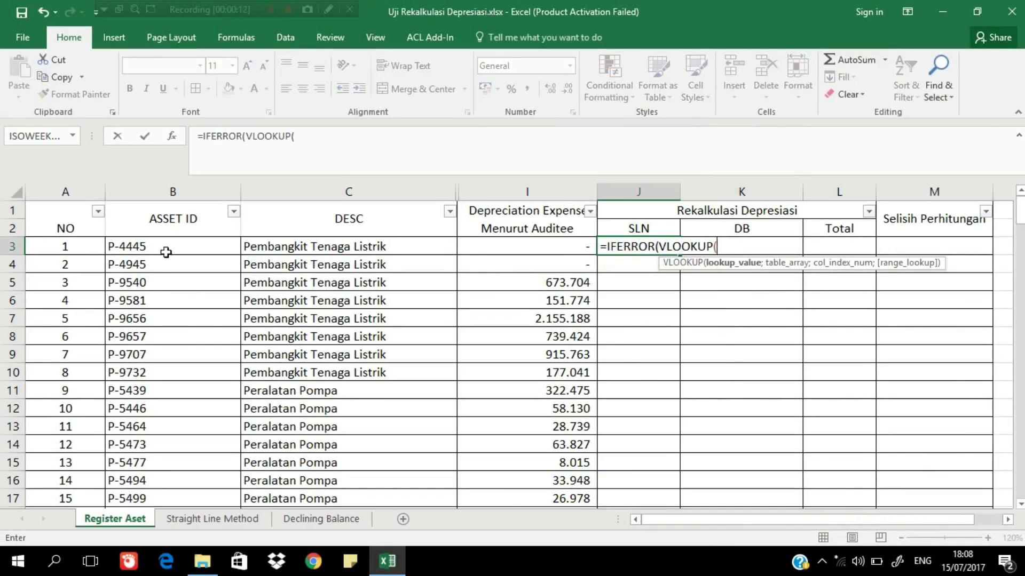
left_click(166, 248)
type(";")
Complete the J3 formula with the table 'Straight Line Method'!$B$2:$O$34, column index 14, range lookup 0 and error value 0
left_click(191, 519)
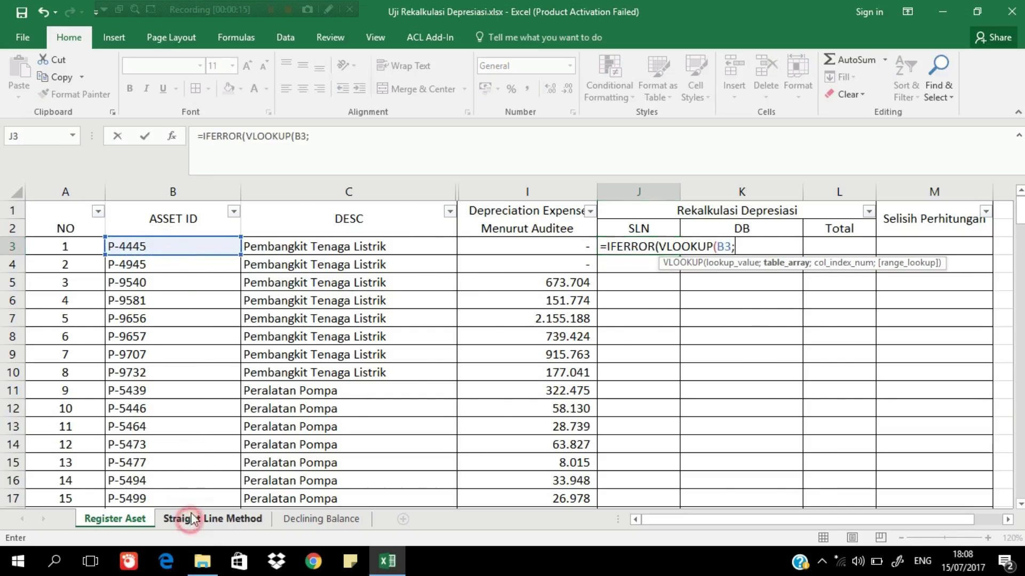
left_click(107, 257)
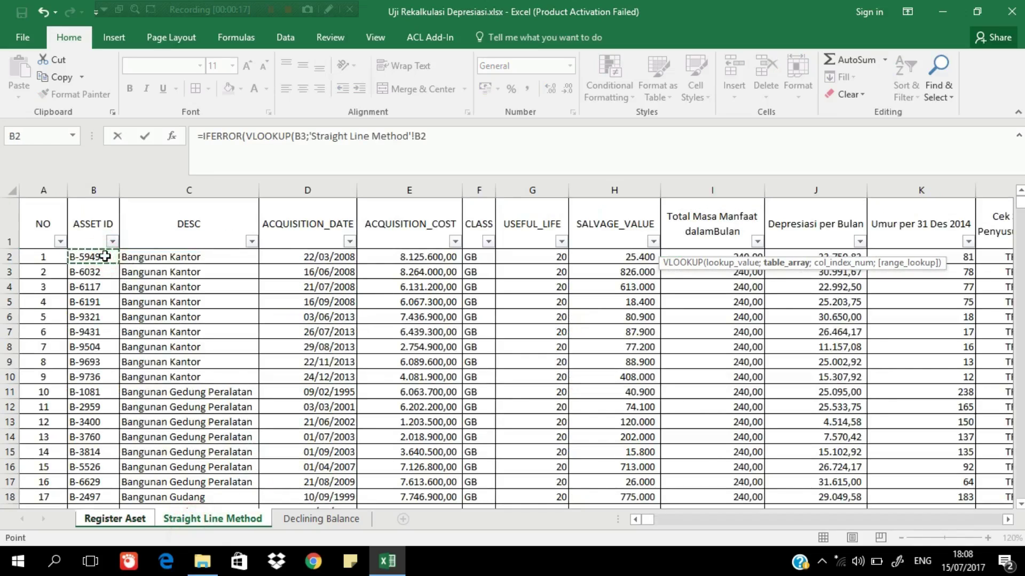
key("ctrl+shift+Right")
key("ctrl+shift+Down")
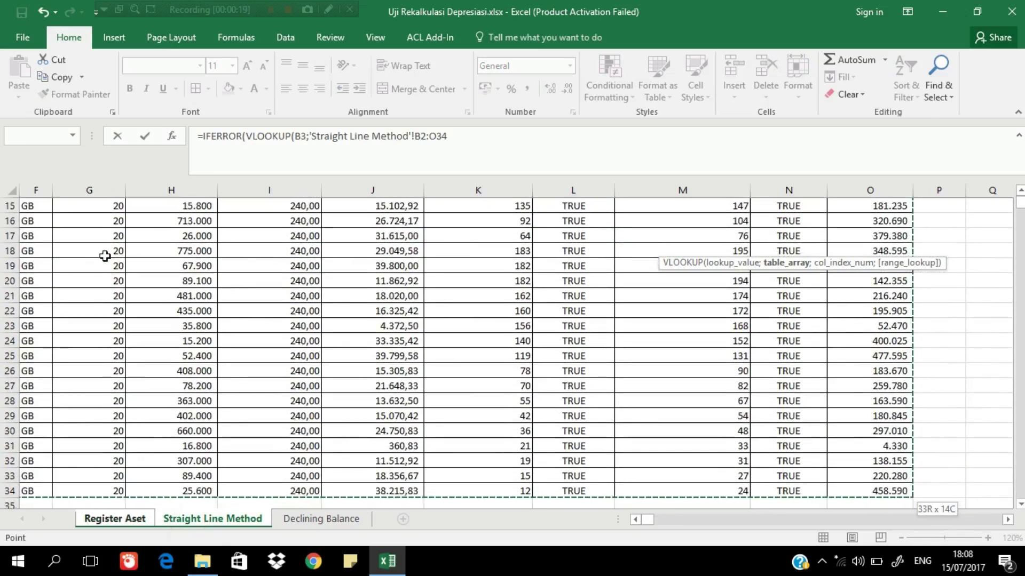
scroll(119, 386, "down", 1)
key("F4")
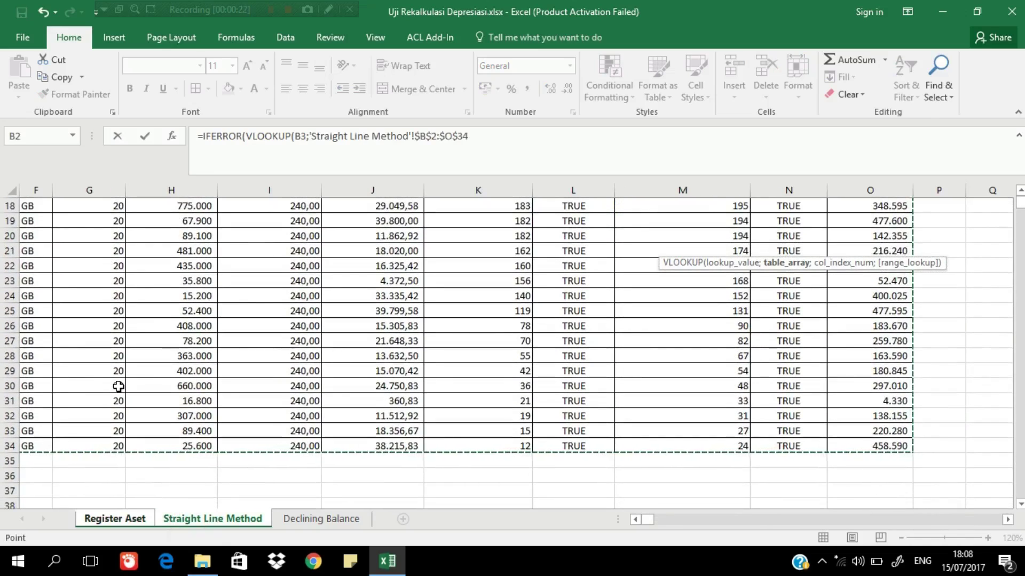
type(";14;")
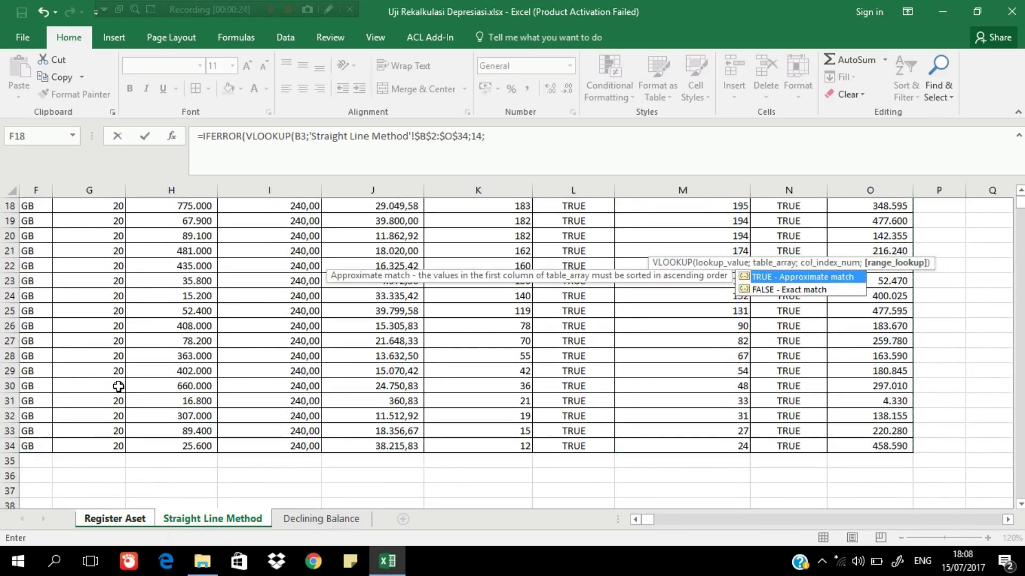
type("0);0")
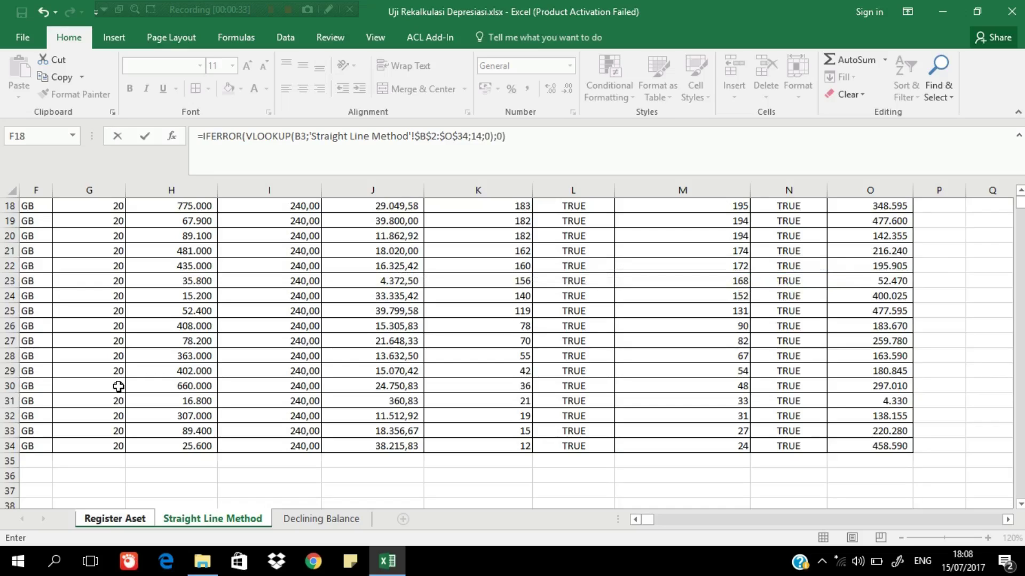
key("Return")
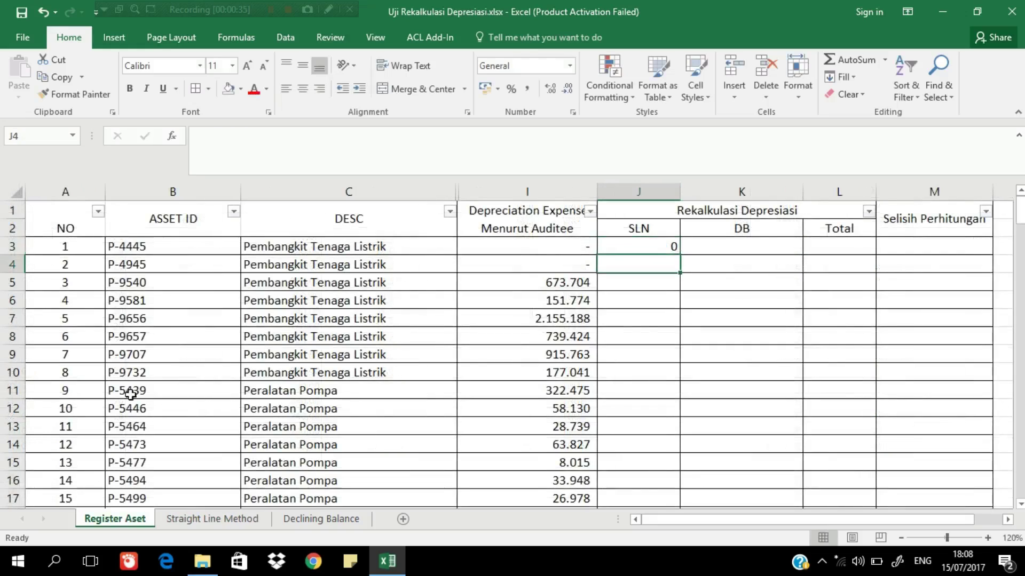
Fill the J3 formula down the SLN column for all registered assets
left_click(657, 242)
double_click(681, 254)
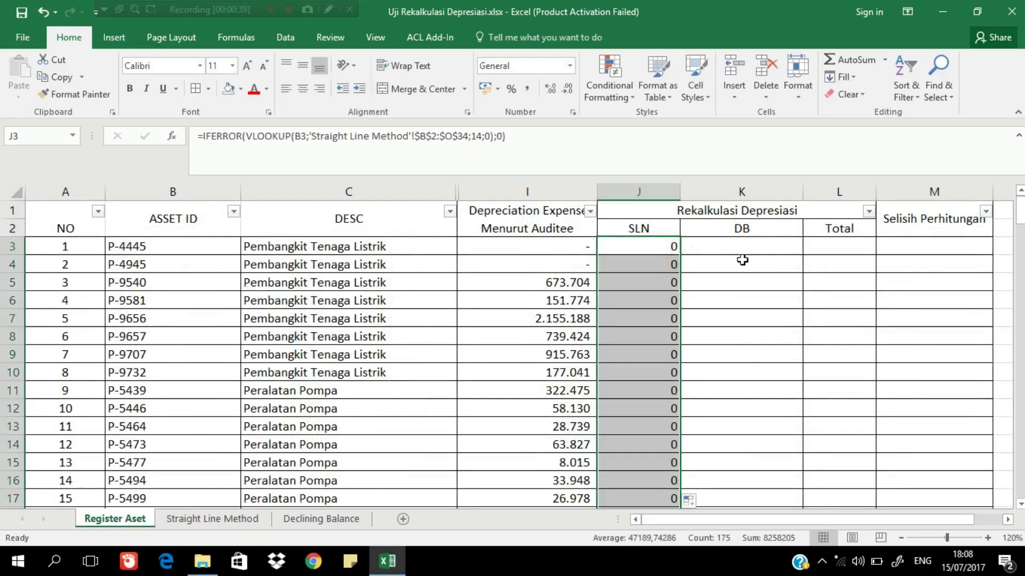
scroll(742, 259, "down", 1)
scroll(742, 256, "up", 1)
Start the DB formula in K3 with =IFERROR(VLOOKUP( using B3 as the lookup value
left_click(749, 245)
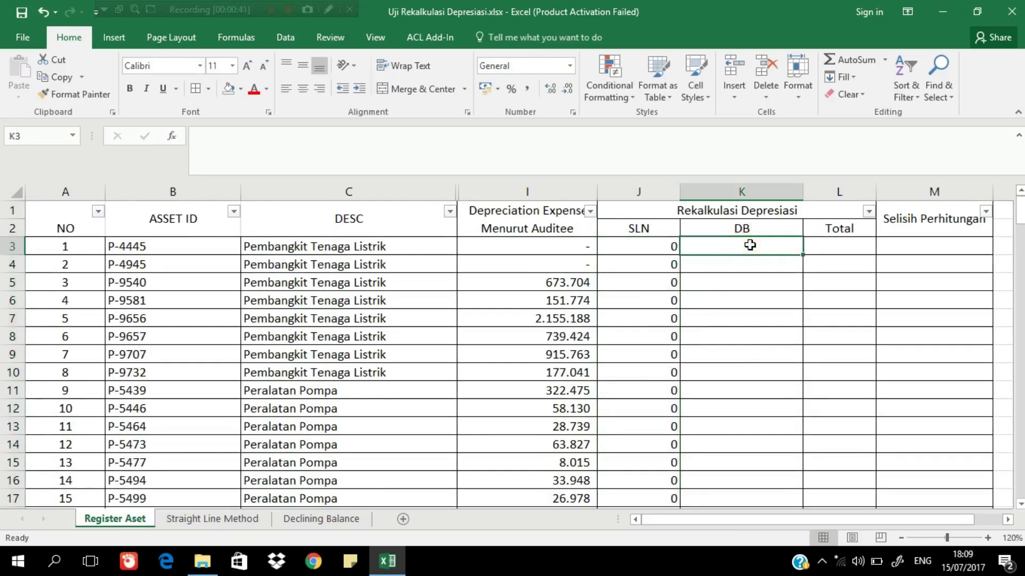
type("=IFER")
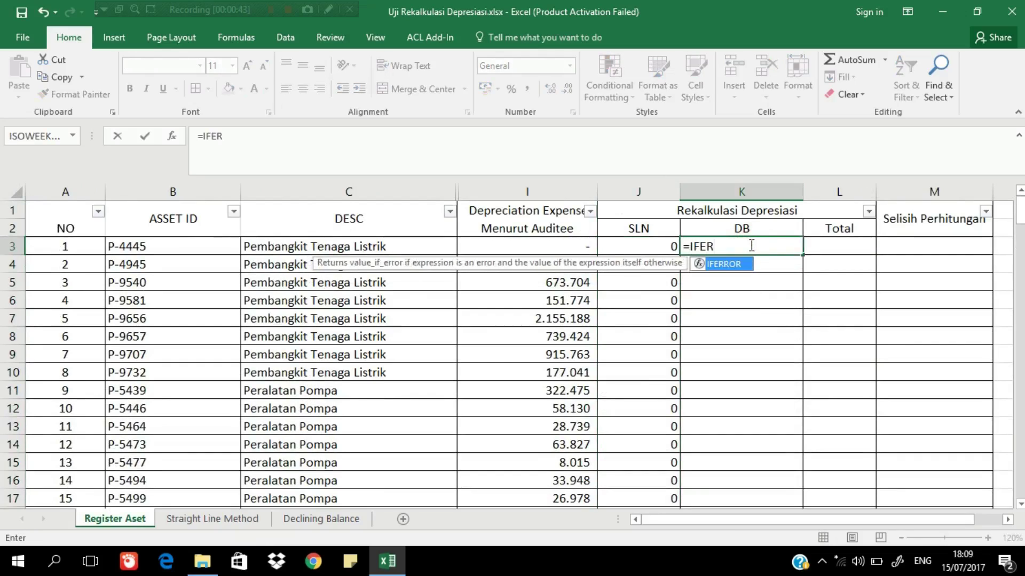
type("ROR(")
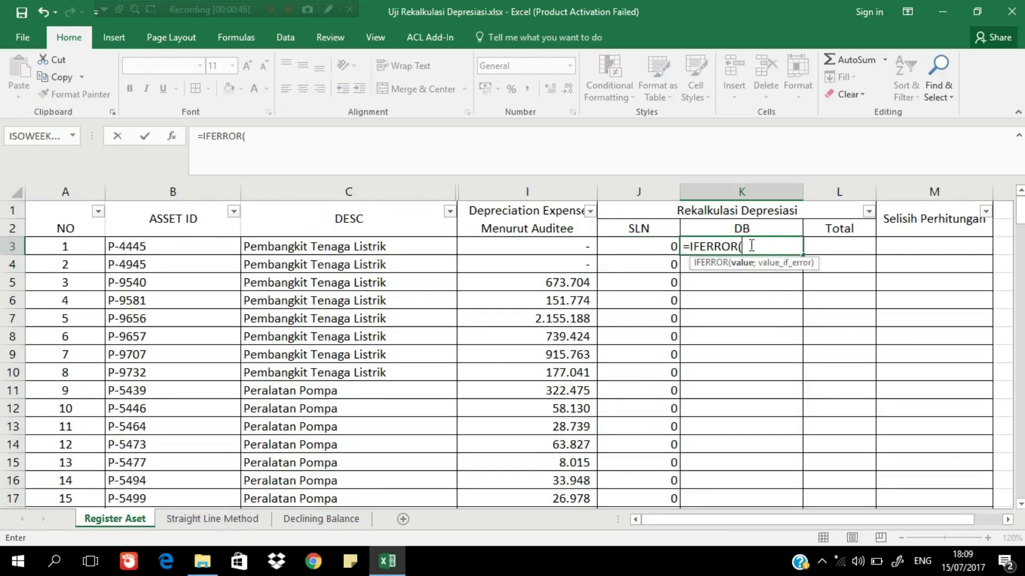
type("VLOOKUP(")
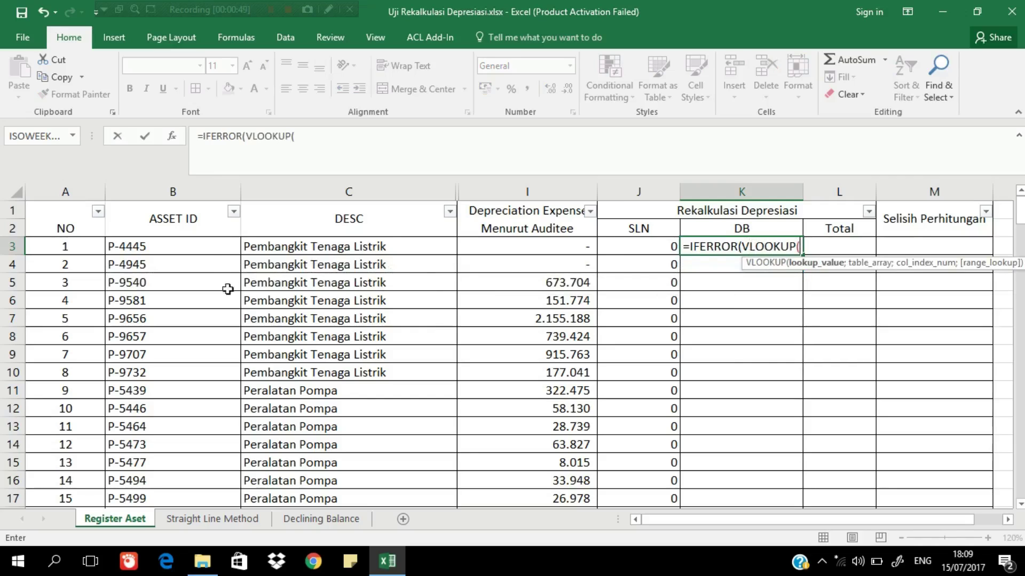
left_click(202, 247)
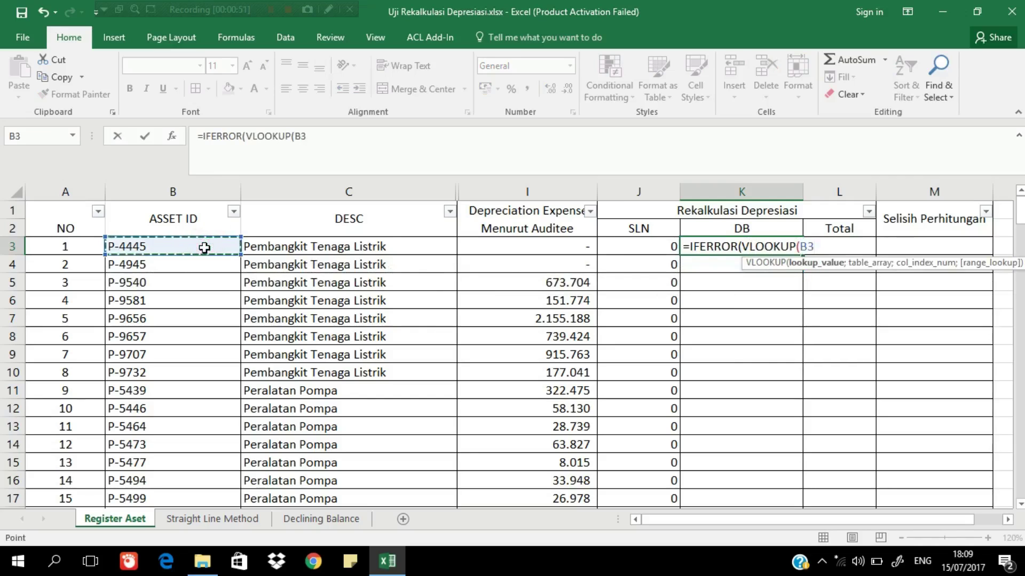
type(";")
Set the K3 formula's lookup table to the absolute range 'Declining Balance'!$B$2:$L$131
left_click(320, 518)
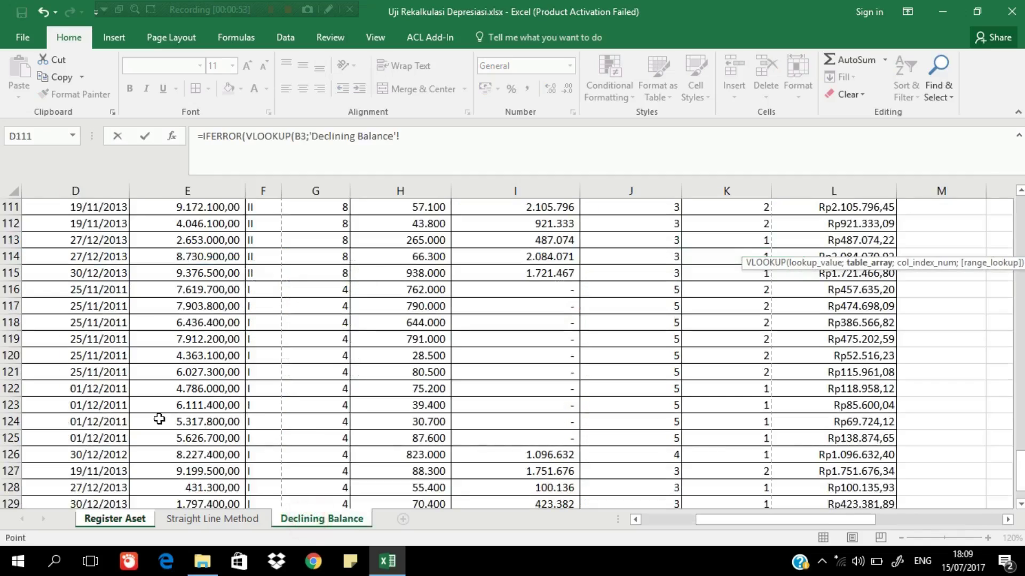
left_click(115, 391)
key("ctrl+Up")
key("Down")
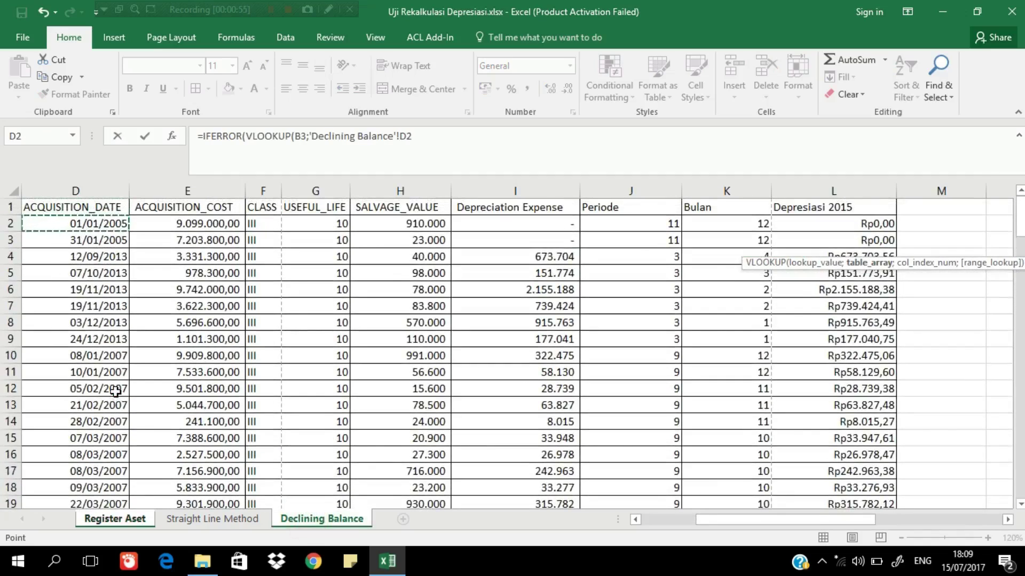
key("Left")
key("Left")
key("Left")
key("Right")
key("shift+Right")
key("shift+Right")
key("shift+Right")
key("shift+Right")
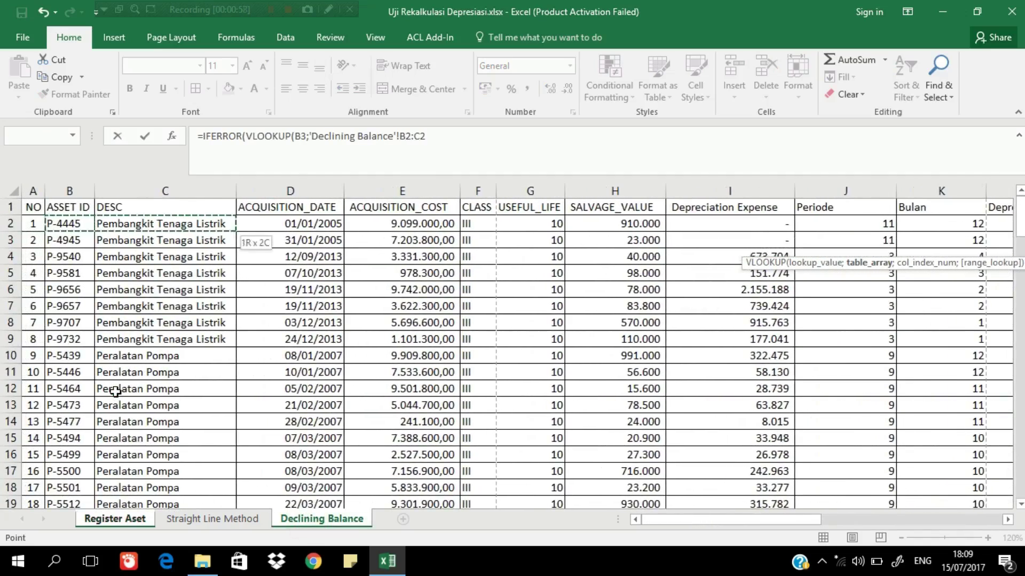
key("shift+Right")
key("shift+Right")
key("shift+Right")
key("shift+Right")
key("shift+Right")
key("shift+Right")
key("shift+Right")
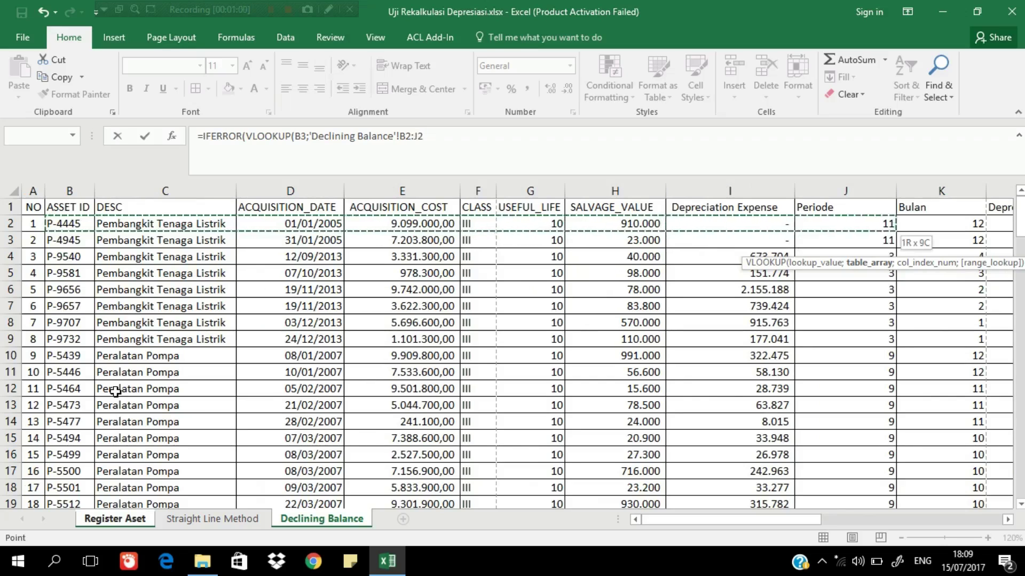
key("shift+Left")
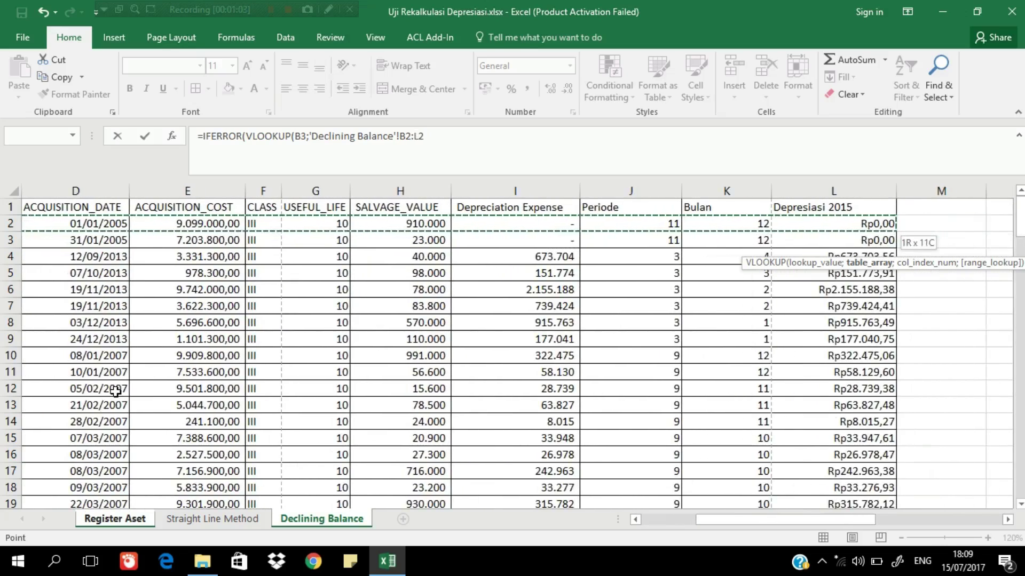
key("ctrl+shift+Down")
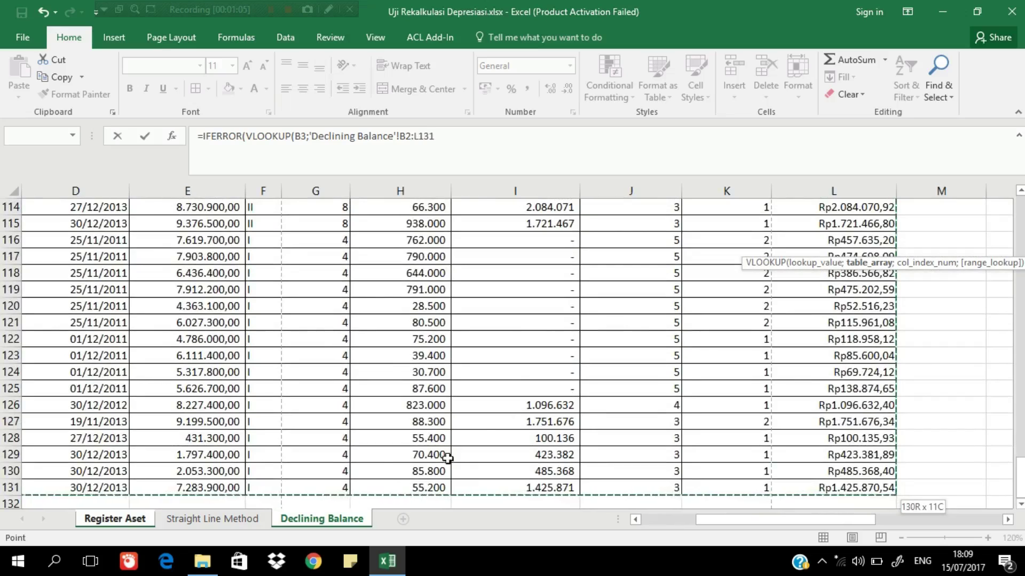
scroll(448, 459, "down", 3)
key("F4")
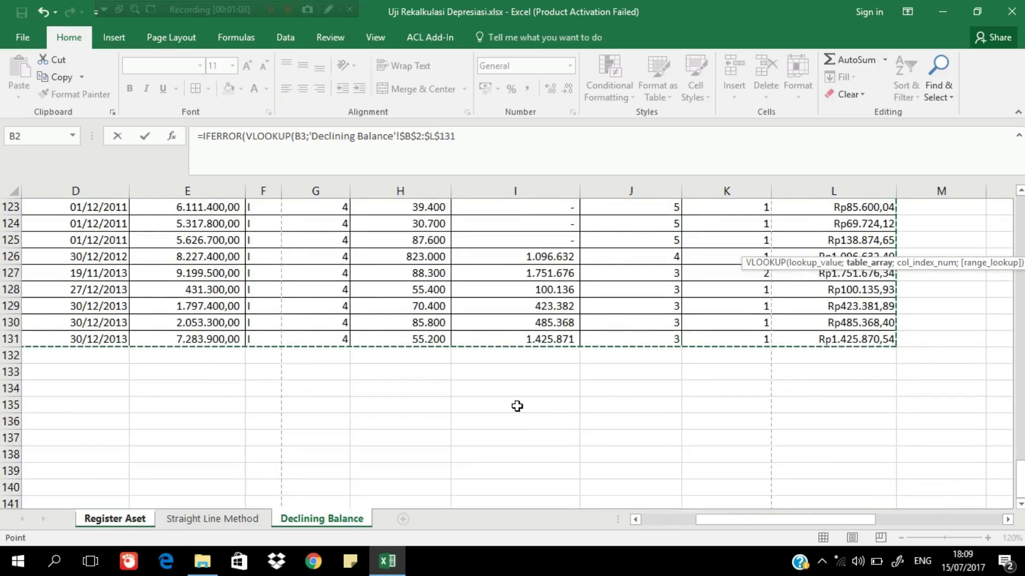
Complete the K3 formula with column index 11, range lookup 0 and error value 0
type(";11;0")
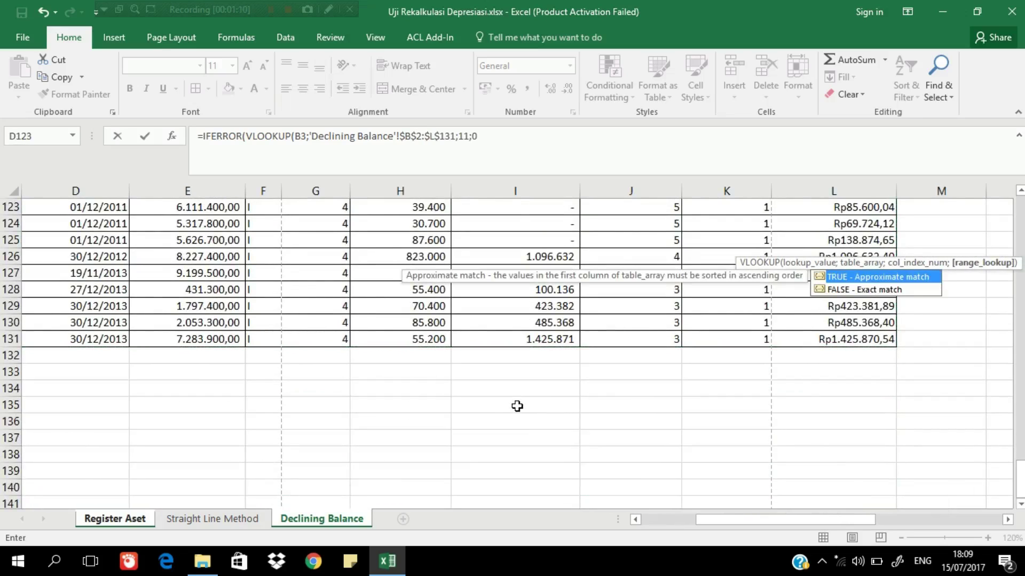
type(");0)")
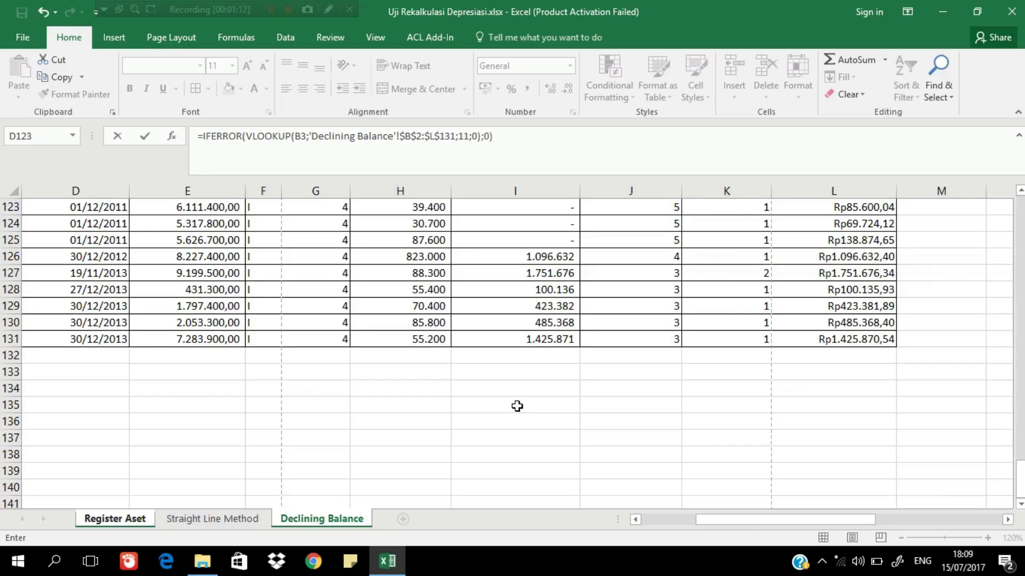
key("Return")
Fill the K3 formula down the DB column for all assets and apply the comma style to the filled cells
left_click(794, 247)
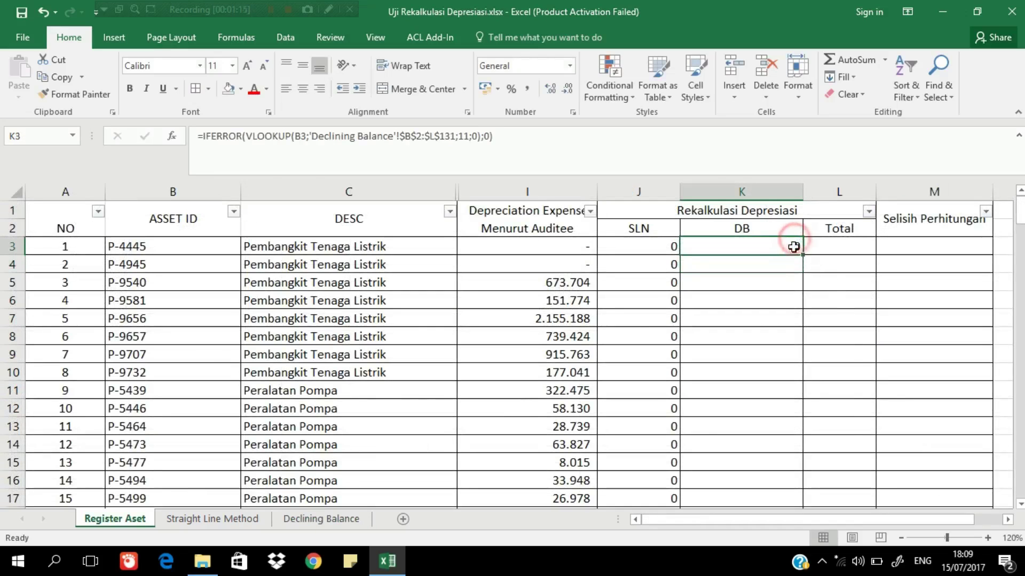
double_click(803, 258)
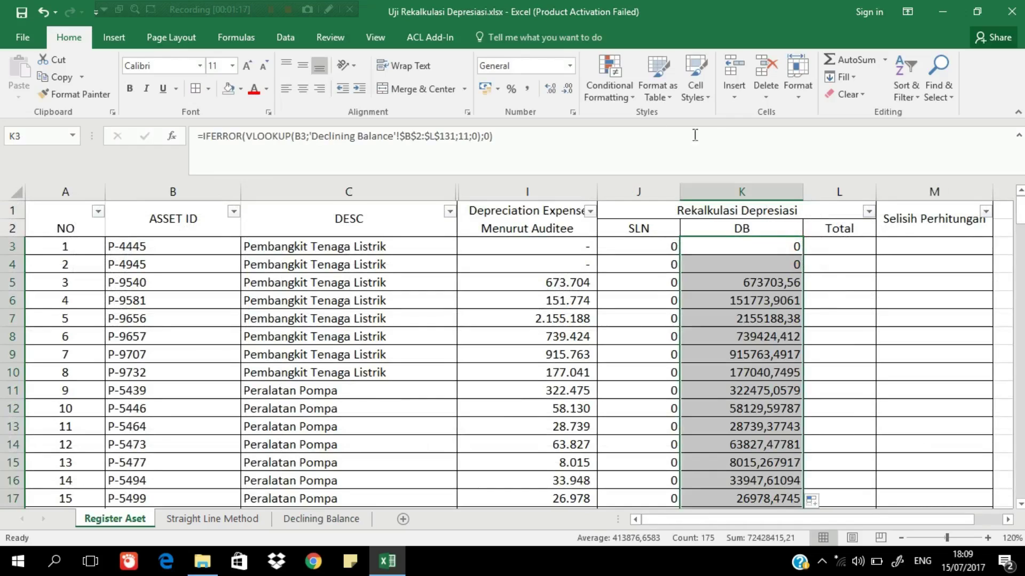
left_click(527, 90)
Enter =SUM(J3:K3) in L3 and fill it down the Total column for all assets
left_click(846, 246)
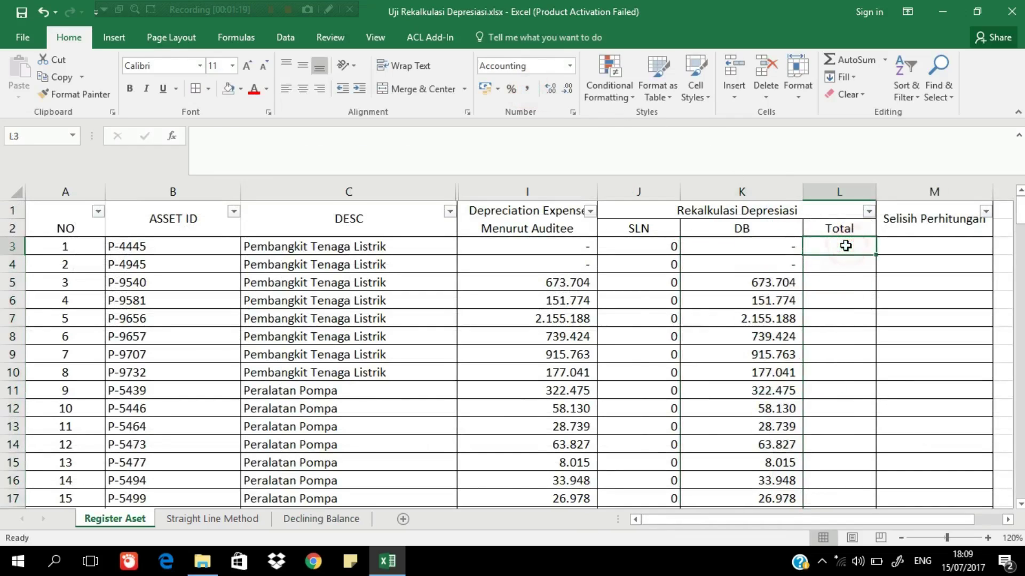
type("=")
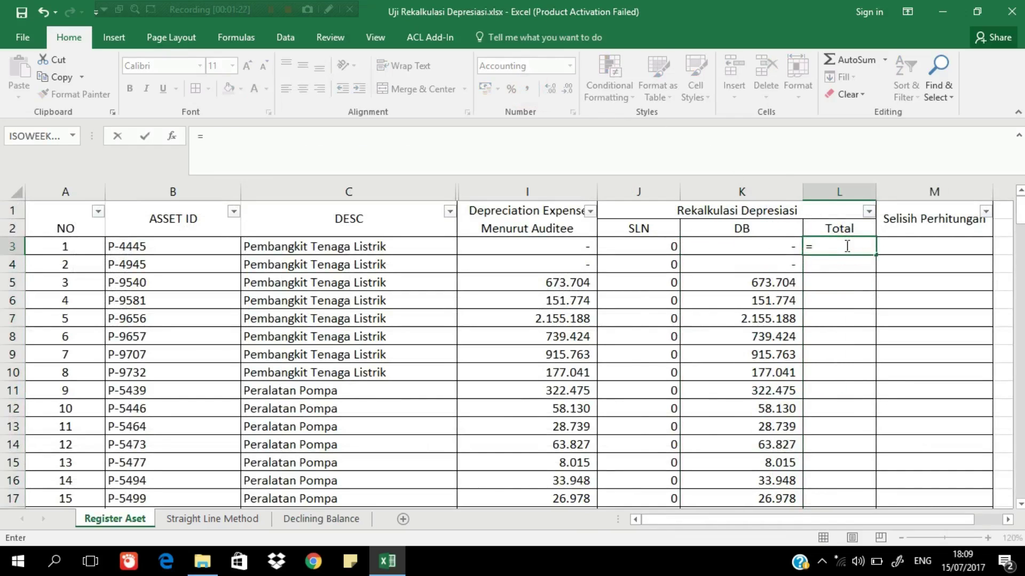
scroll(764, 348, "down", 20)
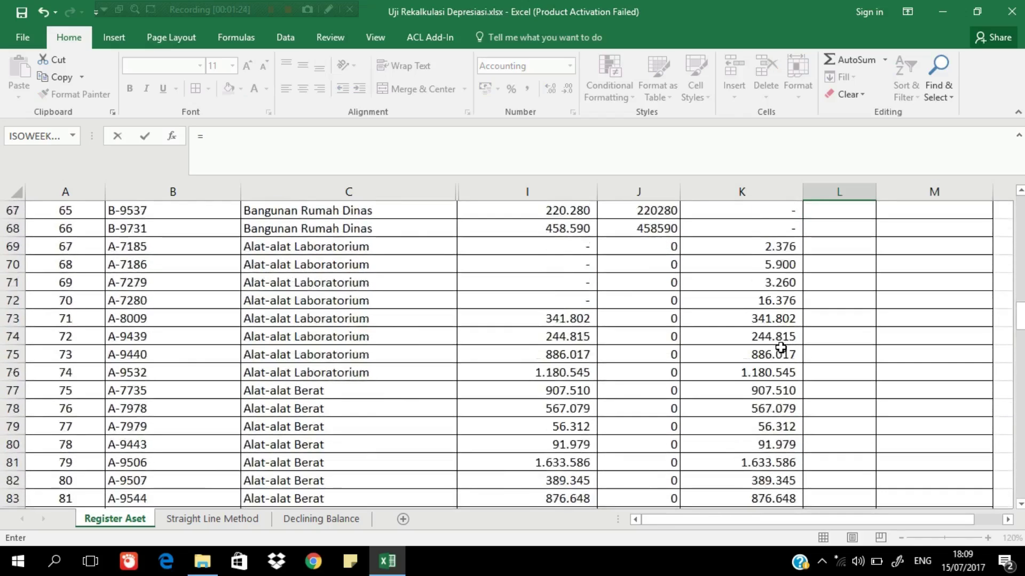
scroll(780, 348, "up", 12)
scroll(784, 341, "up", 10)
type("SUM(")
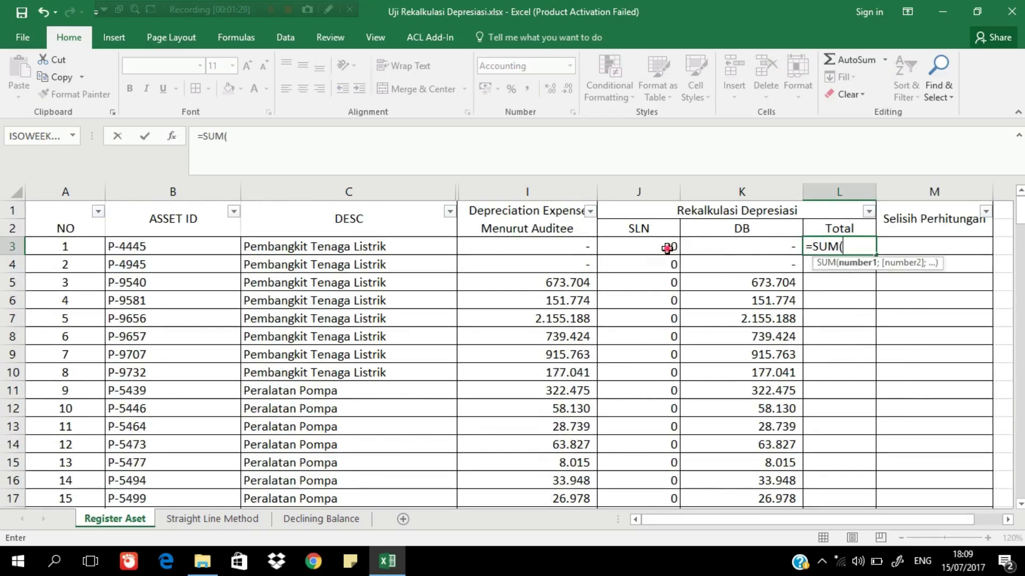
left_click_drag(667, 247, 737, 252)
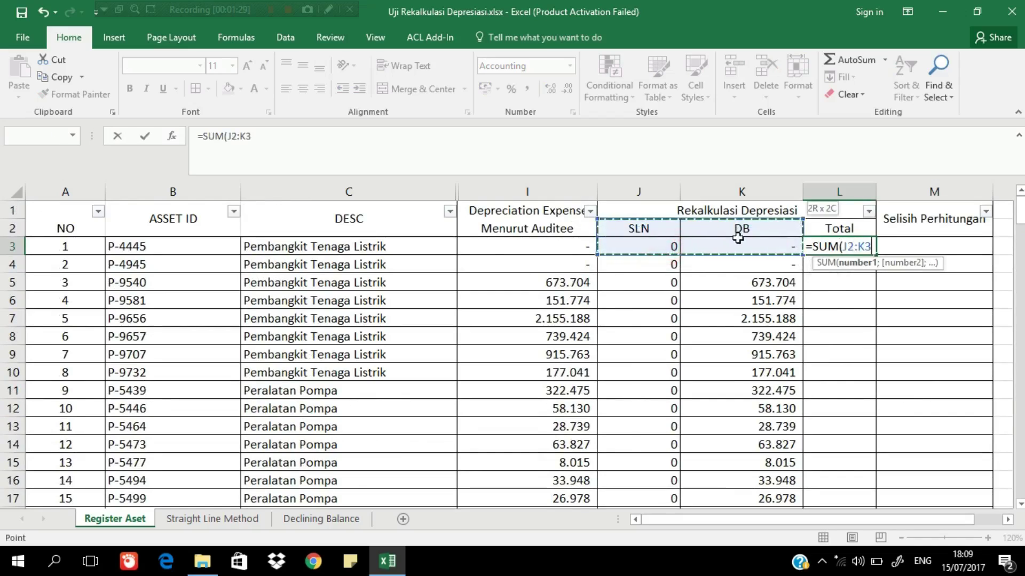
key("Return")
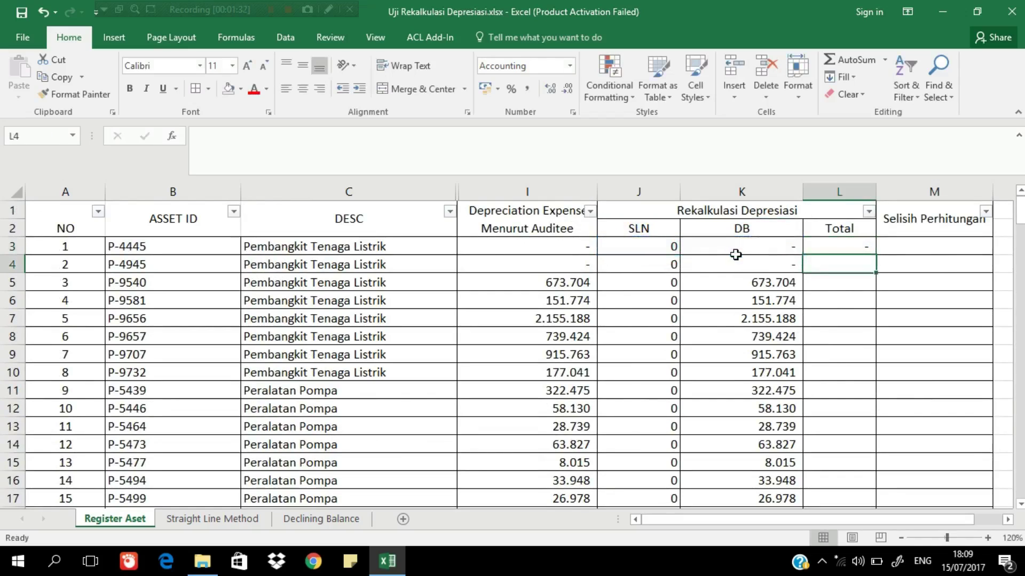
left_click(851, 243)
double_click(876, 255)
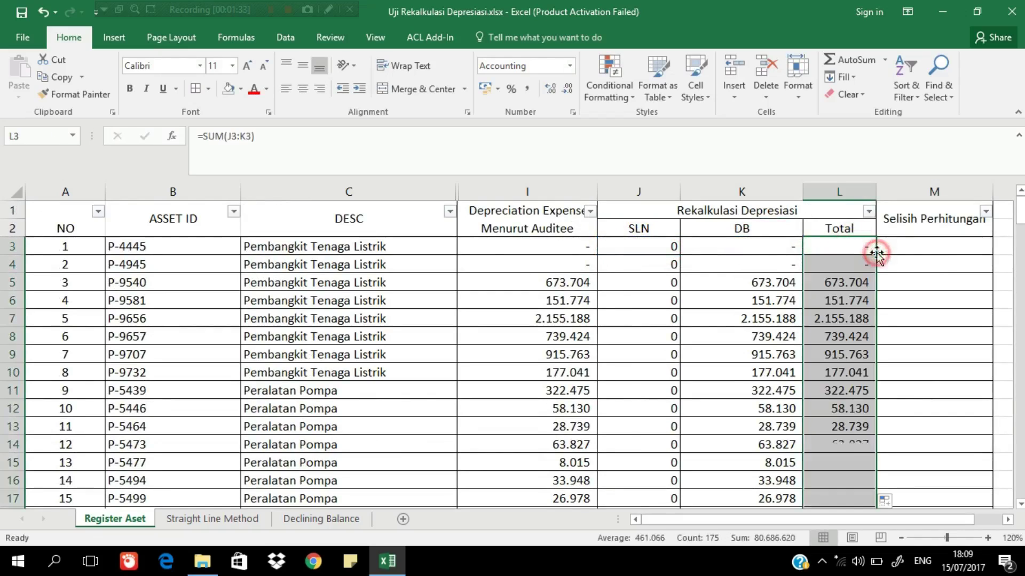
Enter =L3-I3 in M3 to subtract the auditee's depreciation expense from the recalculated total
left_click(907, 243)
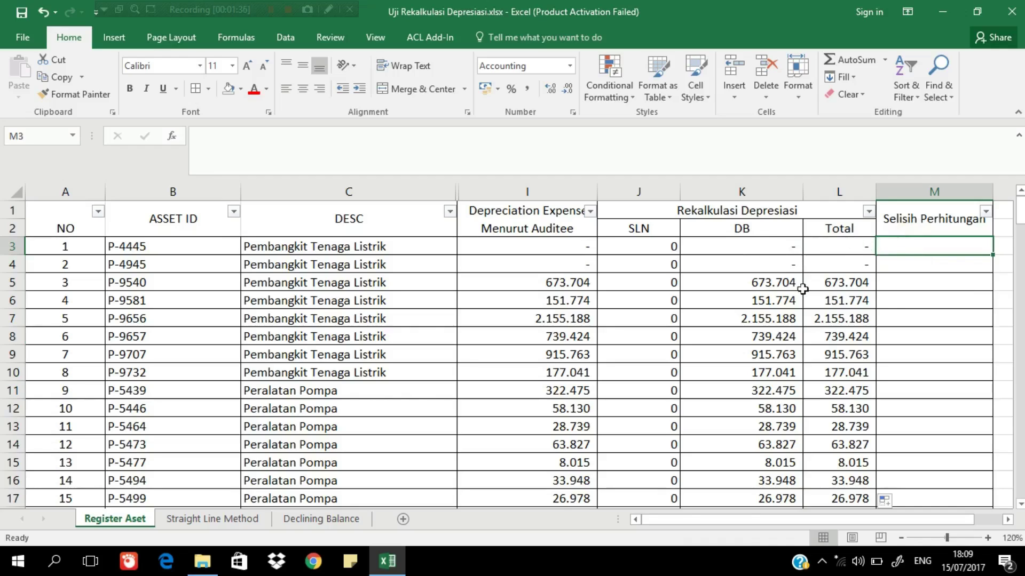
scroll(802, 289, "down", 20)
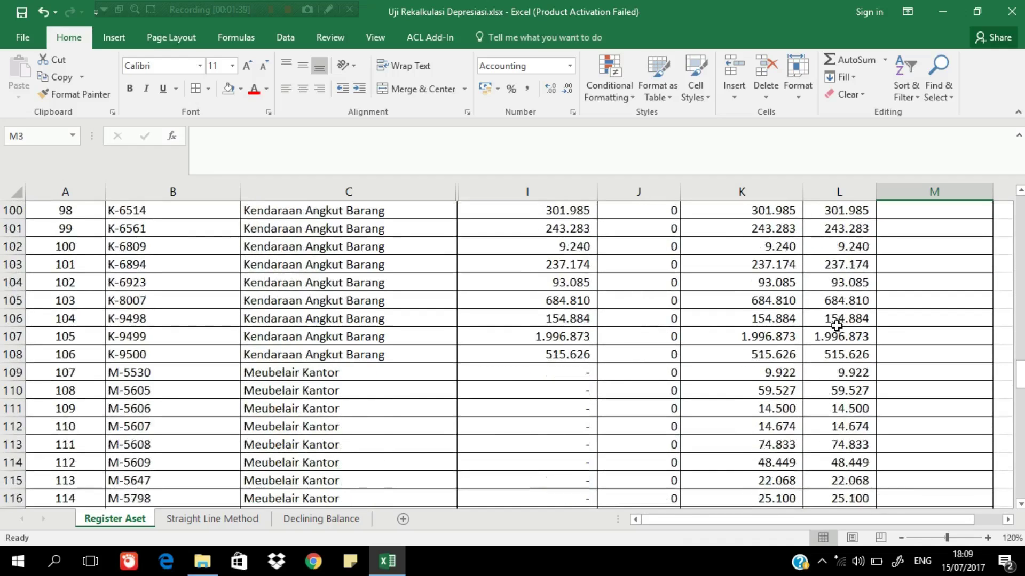
scroll(837, 325, "down", 20)
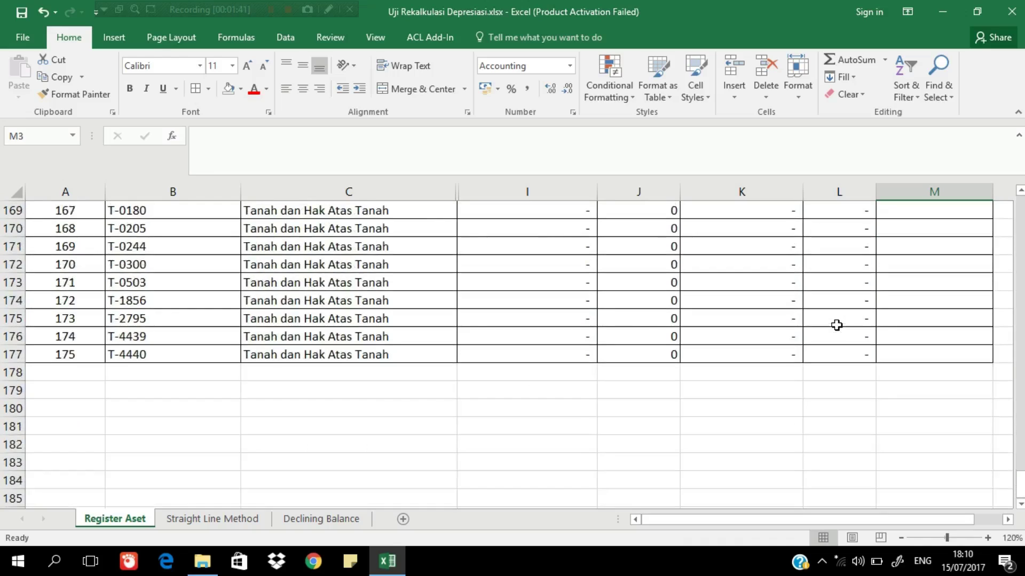
scroll(837, 325, "up", 2)
scroll(836, 325, "up", 19)
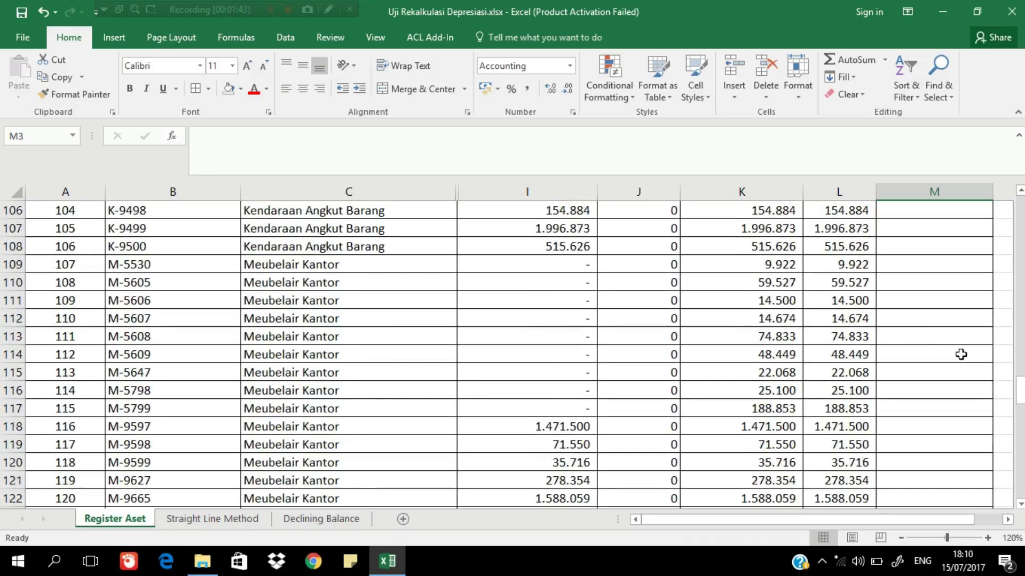
left_click_drag(1020, 393, 1019, 208)
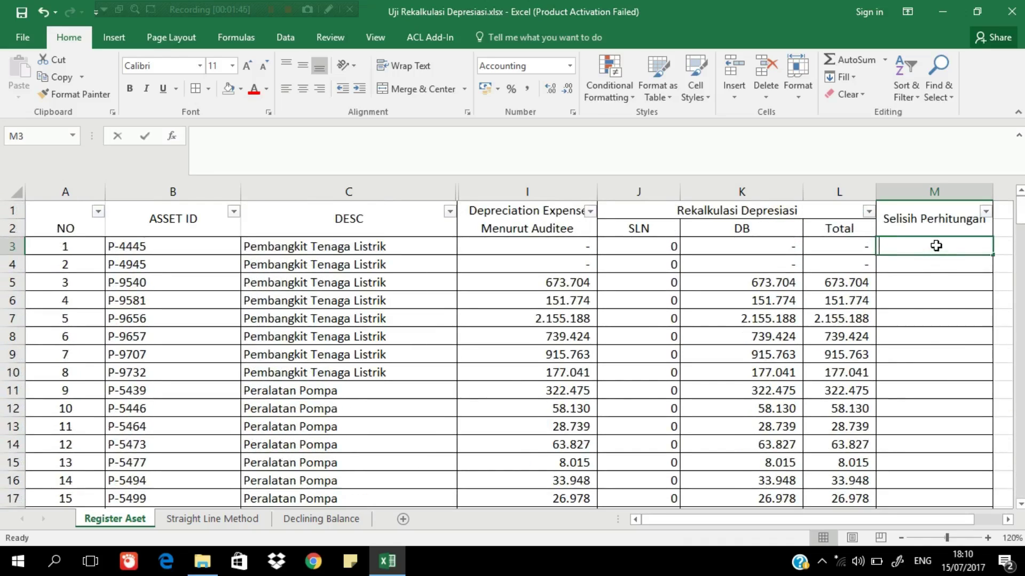
type("=")
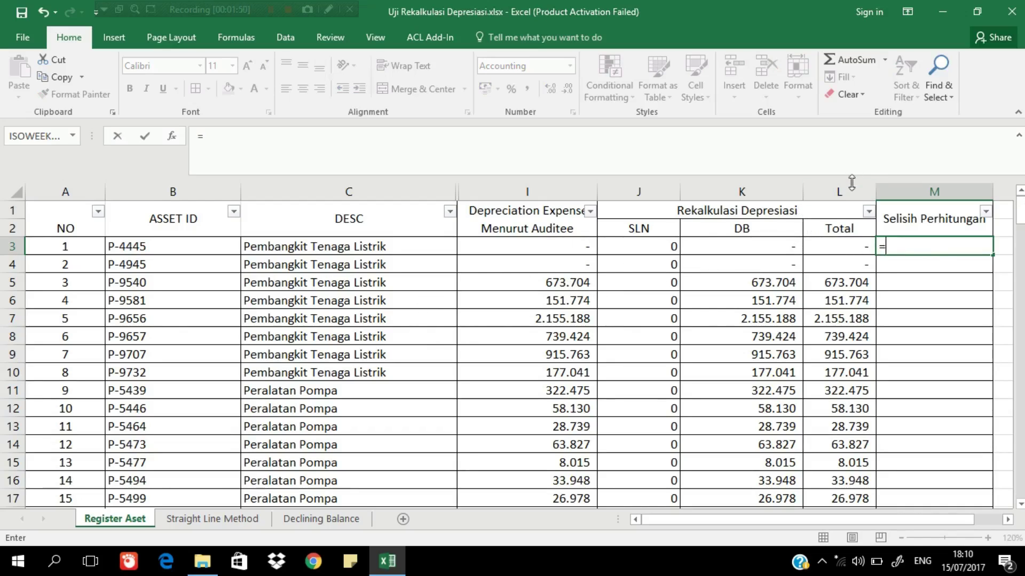
left_click(836, 243)
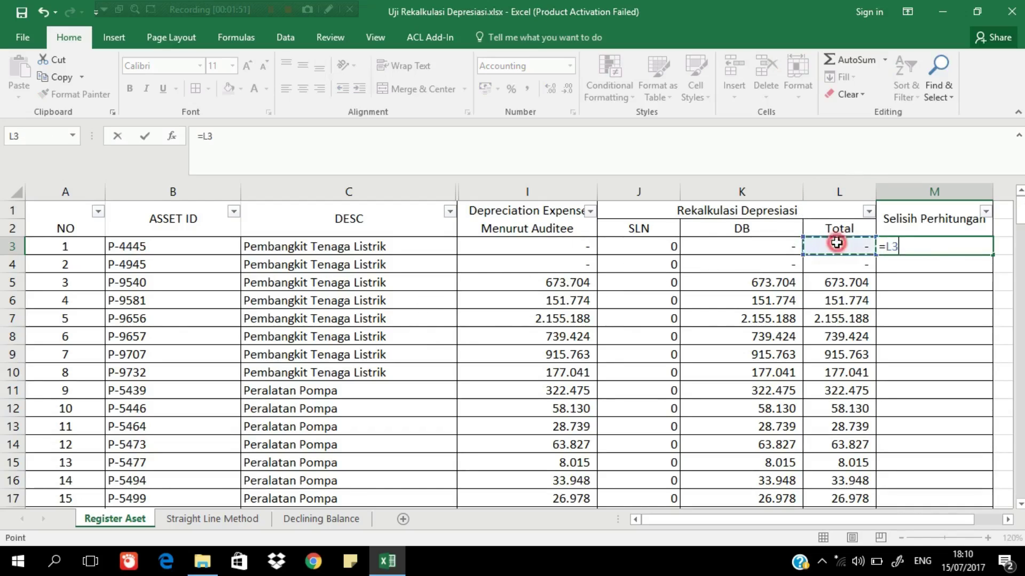
left_click(567, 250)
key("Return")
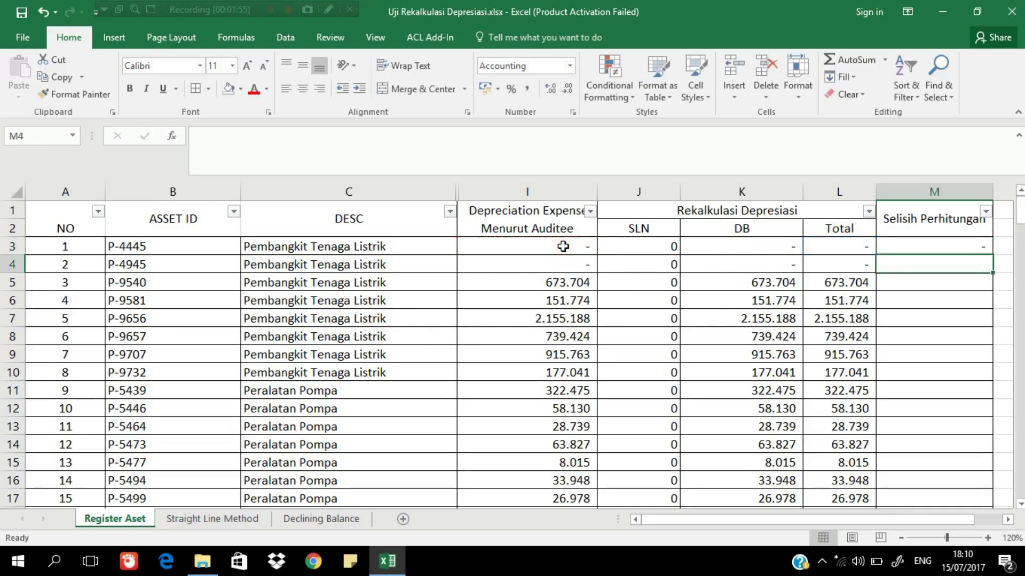
Fill the M3 difference formula down the Selisih Perhitungan column for all assets
left_click(943, 245)
double_click(991, 254)
scroll(977, 314, "down", 17)
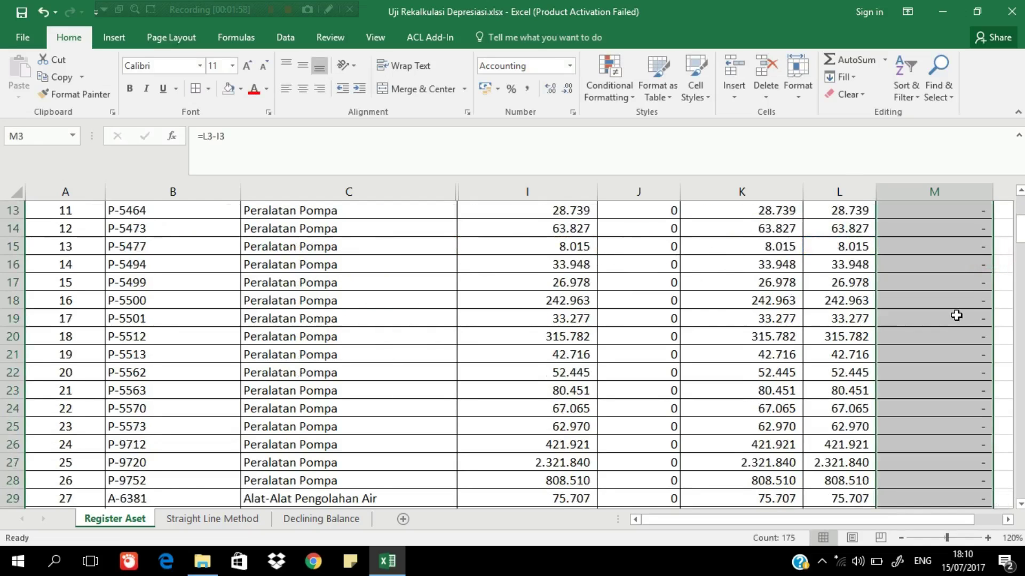
scroll(961, 310, "up", 17)
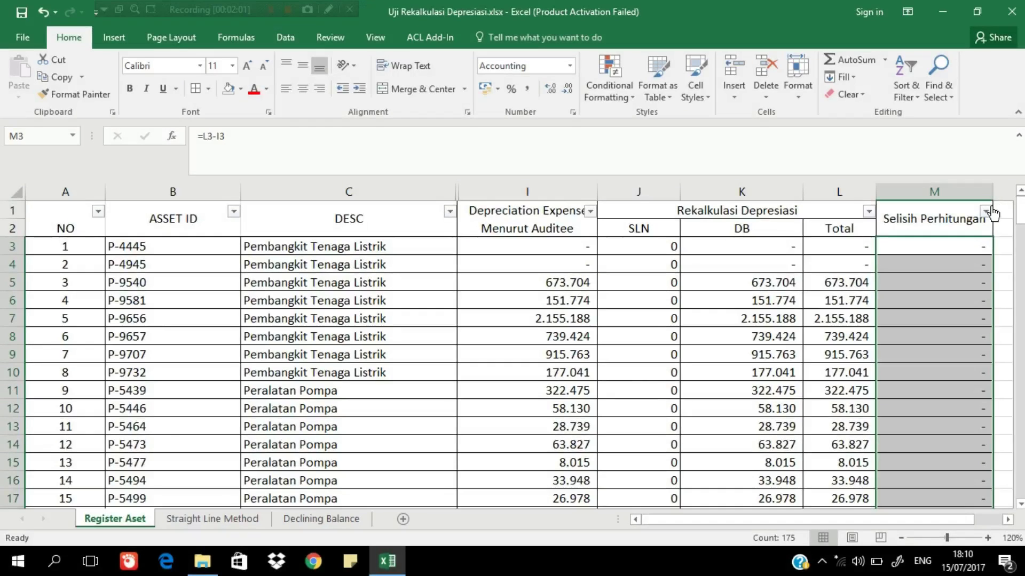
Filter the Selisih Perhitungan column to exclude the "-" entries and review the remaining differences
left_click(985, 211)
left_click(854, 357)
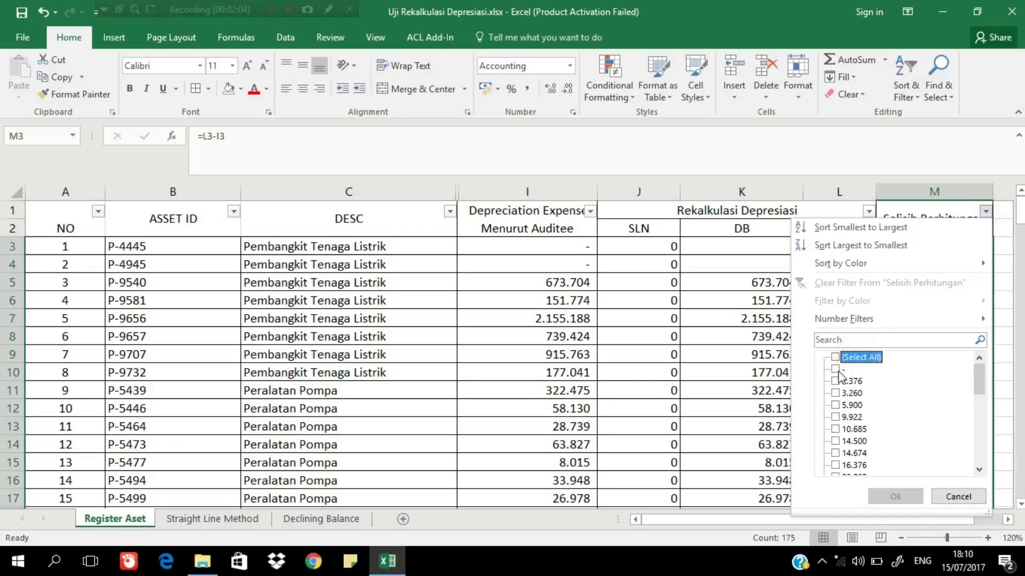
left_click(835, 357)
left_click(835, 369)
left_click(896, 496)
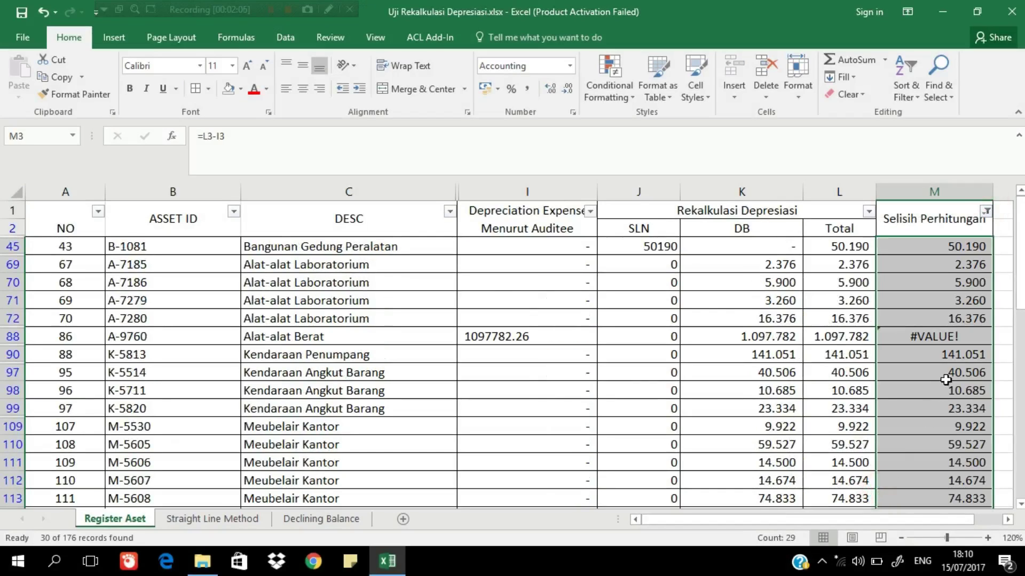
scroll(946, 380, "down", 5)
scroll(946, 378, "up", 5)
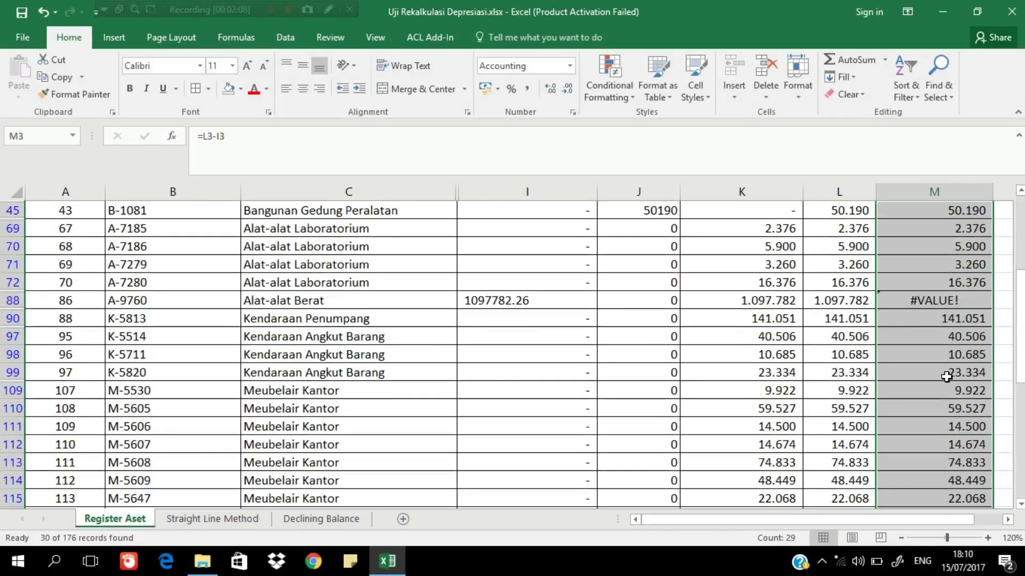
scroll(946, 377, "up", 1)
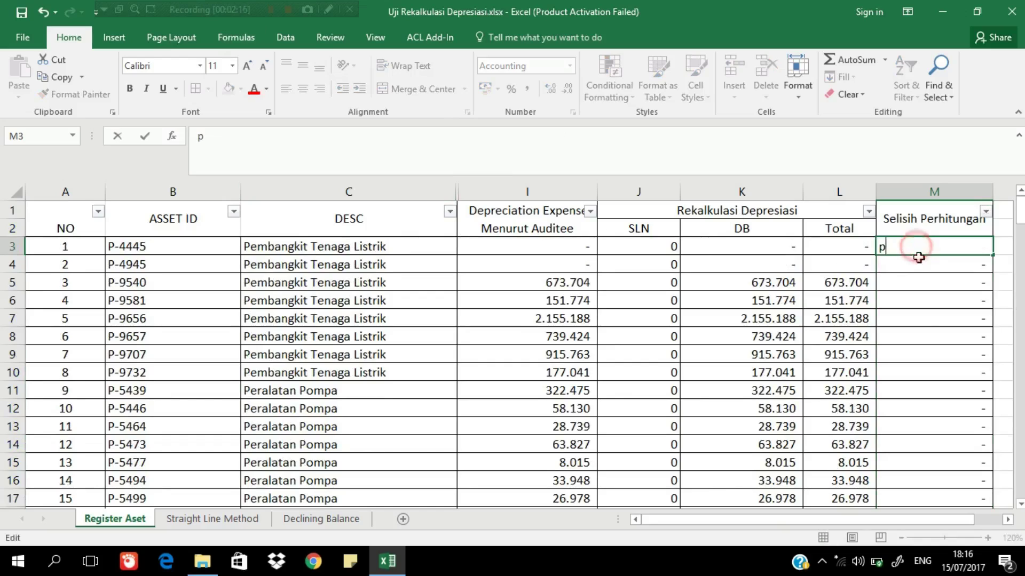
Apply a Greater Than 0 conditional format with Light Red Fill with Dark Red Text to M3:M177
left_click(918, 257)
left_click_drag(993, 273, 977, 246)
key("ctrl+shift+Down")
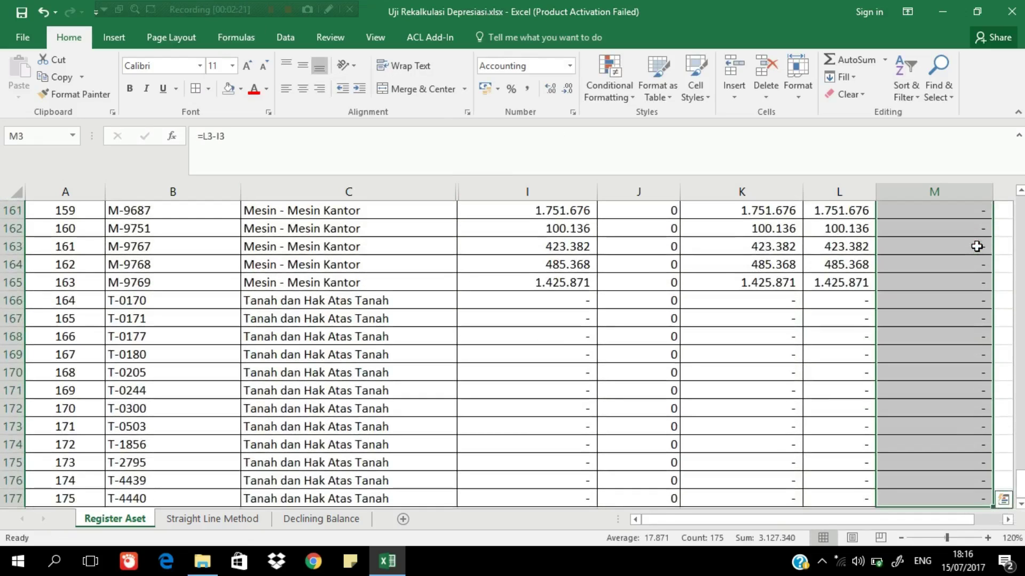
scroll(821, 277, "down", 1)
scroll(822, 293, "up", 5)
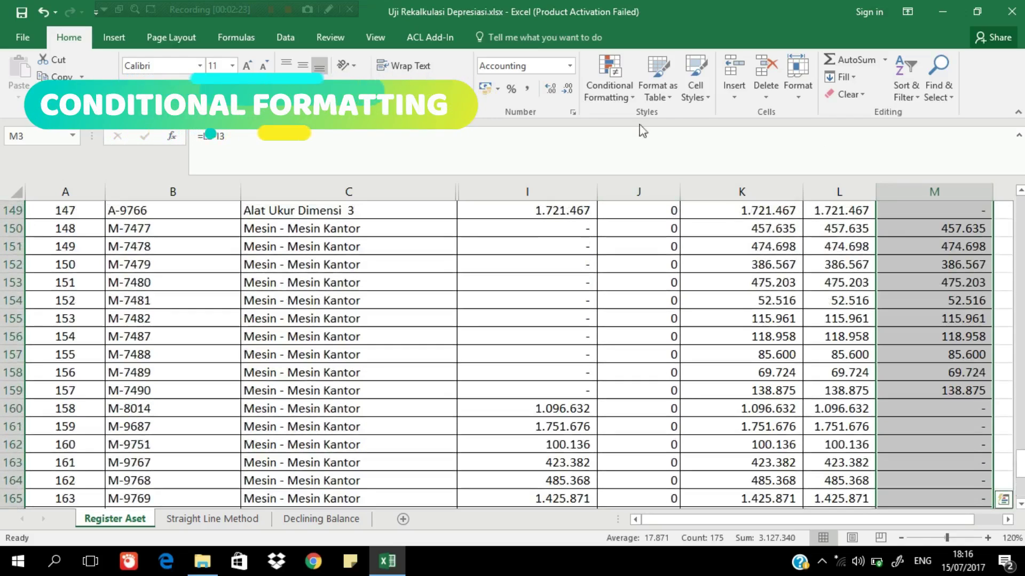
left_click(623, 101)
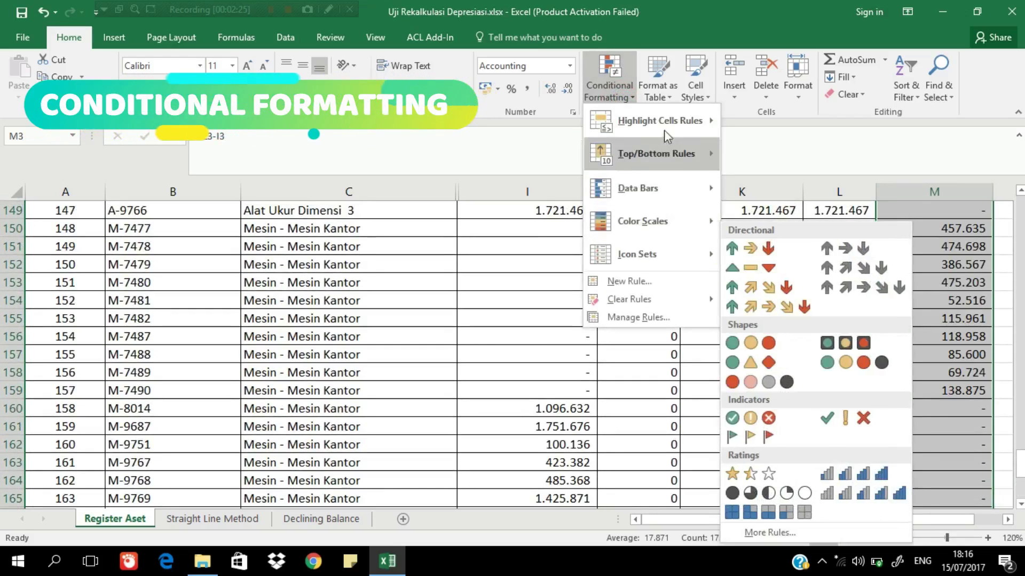
mouse_move(665, 121)
left_click(784, 120)
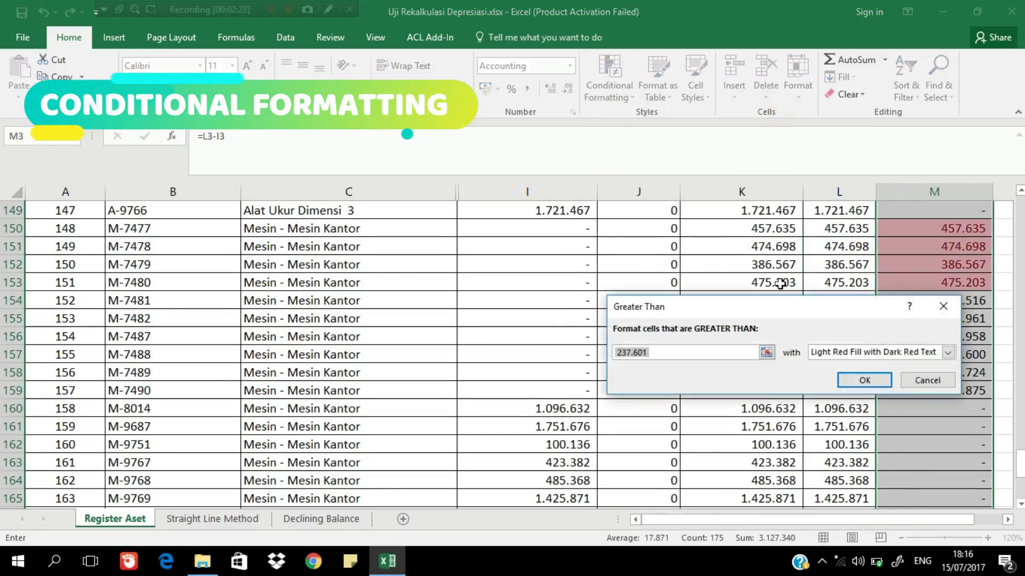
left_click_drag(716, 355, 570, 351)
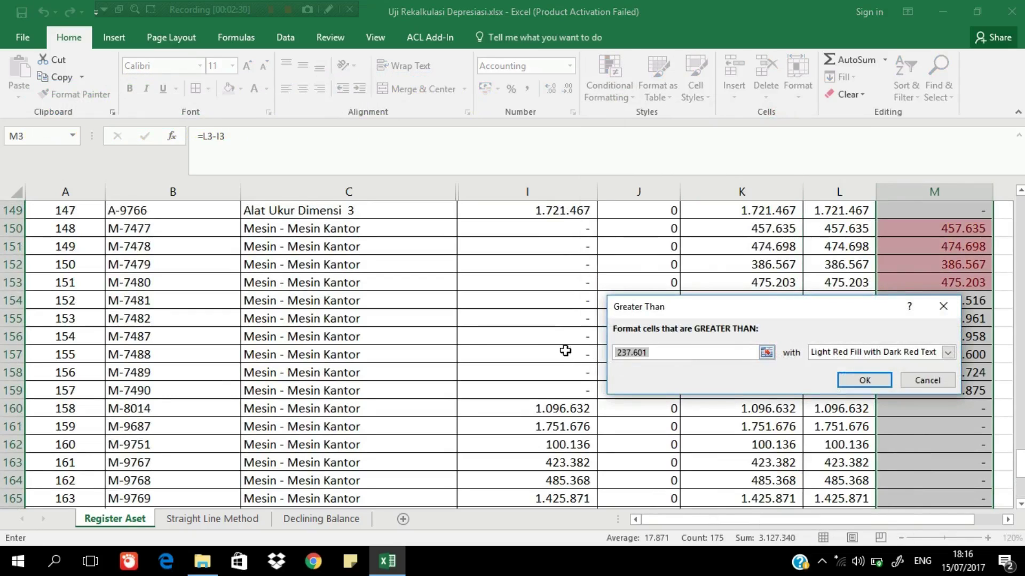
type("0")
left_click(841, 383)
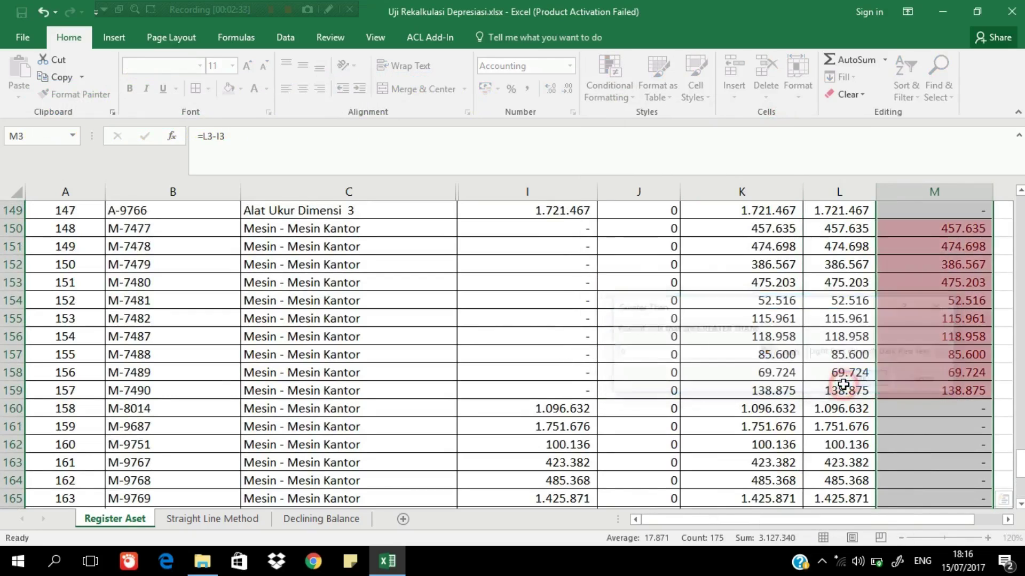
Sort the register by colour on Selisih Perhitungan so the light red cells come first
left_click_drag(1020, 463, 1017, 210)
left_click(951, 220)
left_click(987, 212)
mouse_move(841, 263)
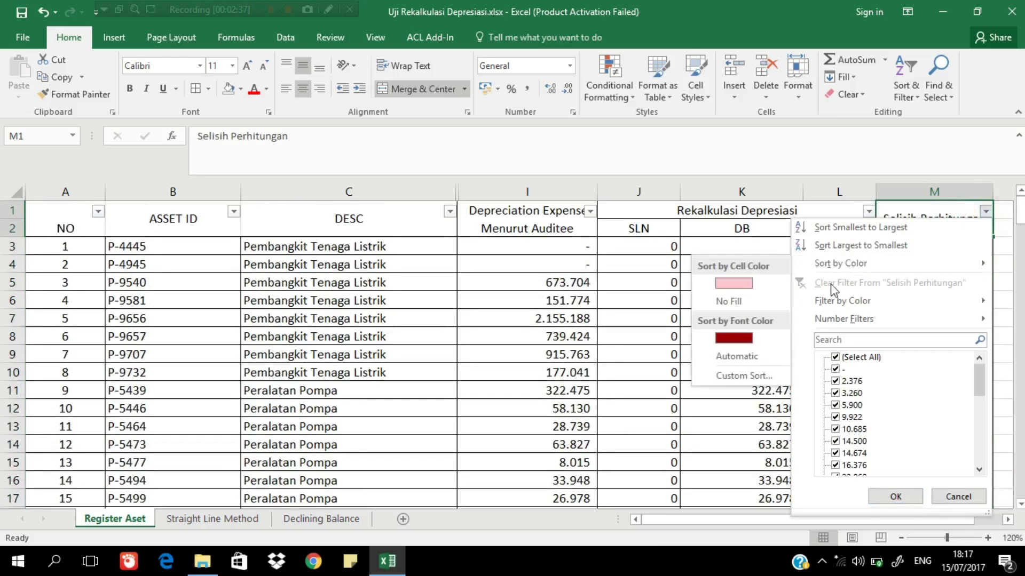
left_click(742, 301)
scroll(806, 340, "down", 16)
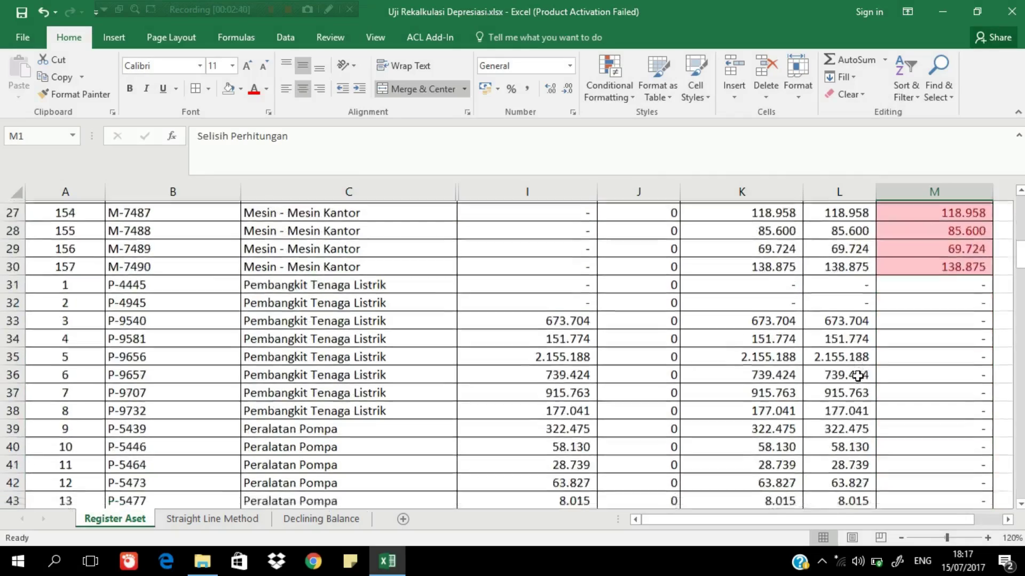
scroll(857, 376, "up", 16)
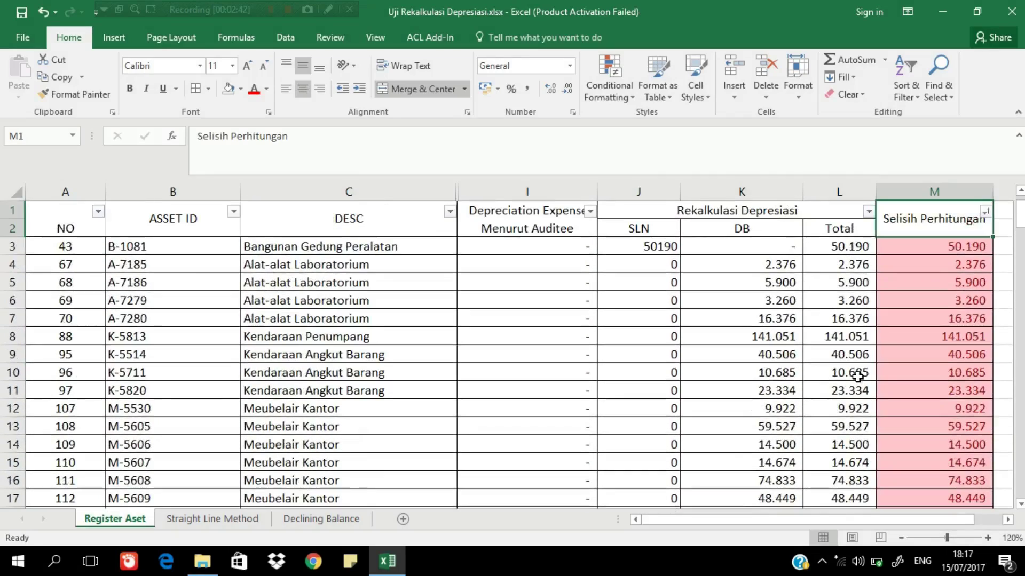
Filter the Selisih Perhitungan column by colour to show only the light red rows
left_click(985, 212)
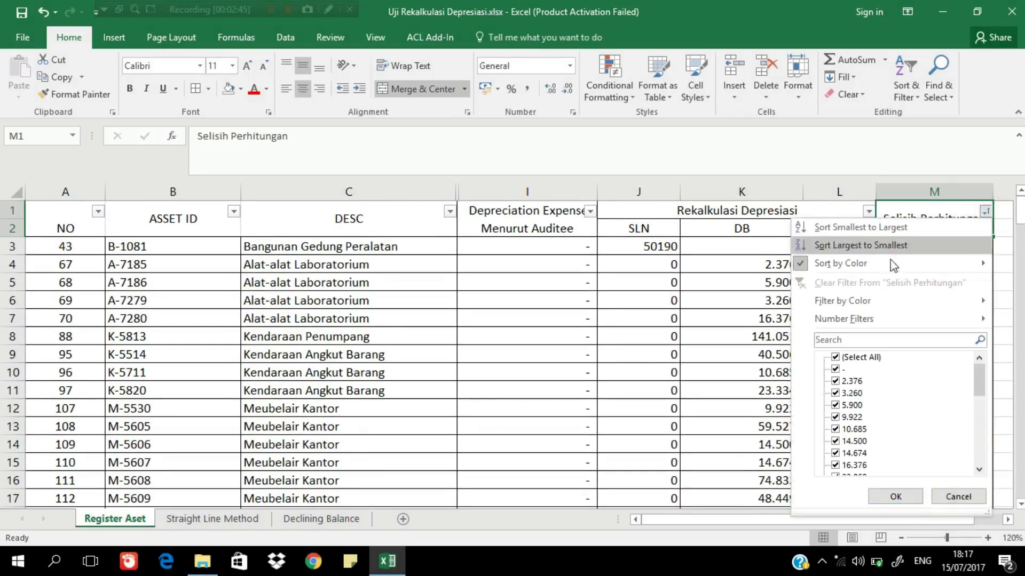
mouse_move(854, 301)
left_click(757, 330)
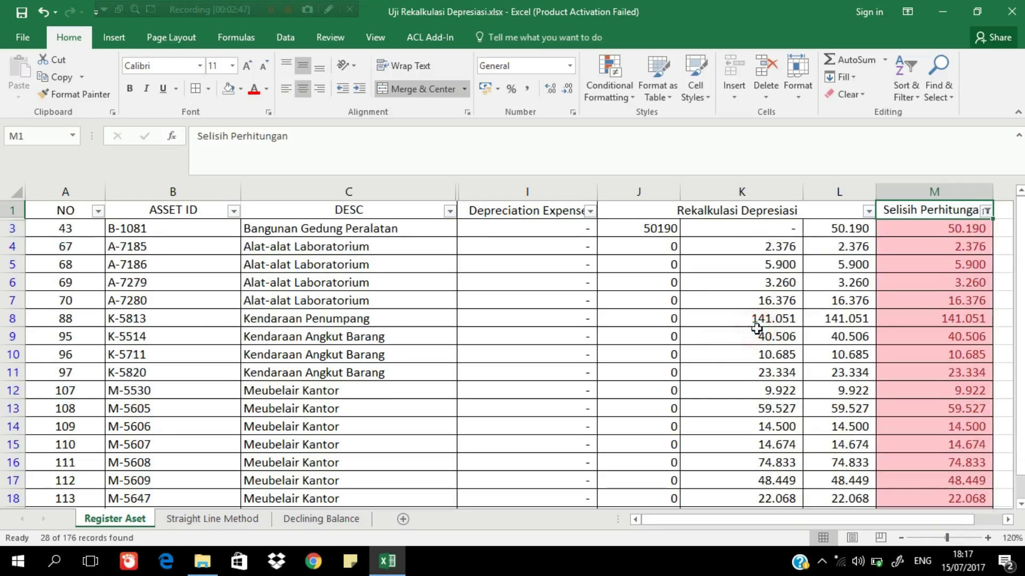
scroll(886, 332, "down", 6)
scroll(911, 359, "up", 6)
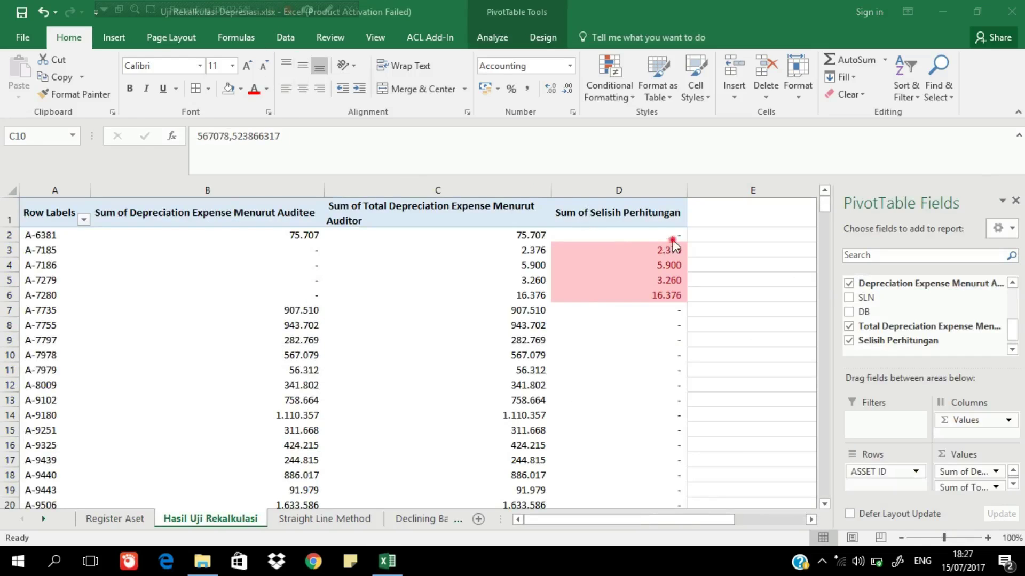
Examine the differences per asset and the Grand Total of Selisih Perhitungan in the Hasil Uji Rekalkulasi pivot table
left_click(704, 248)
scroll(697, 261, "down", 1)
scroll(698, 260, "down", 20)
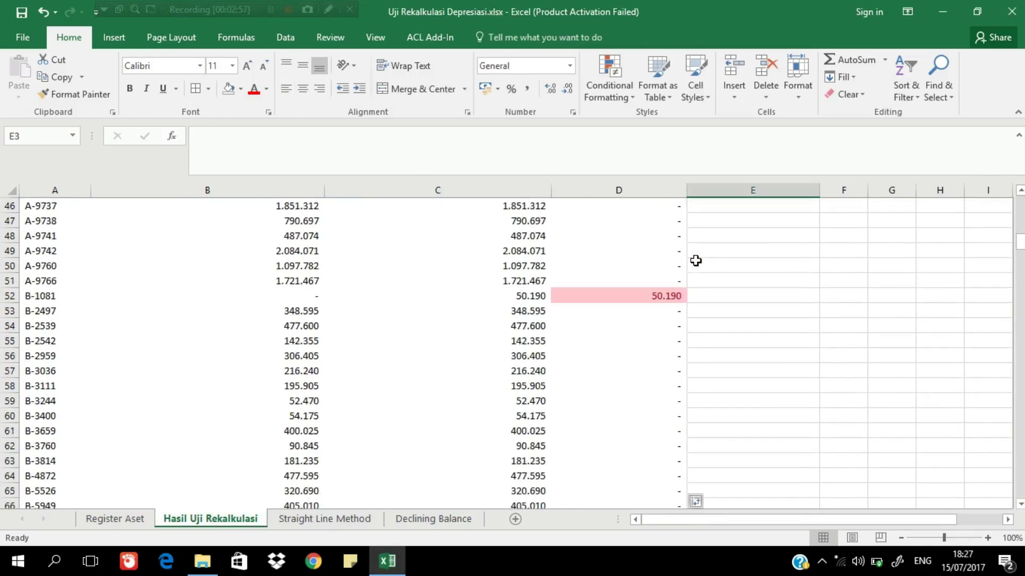
scroll(698, 319, "down", 20)
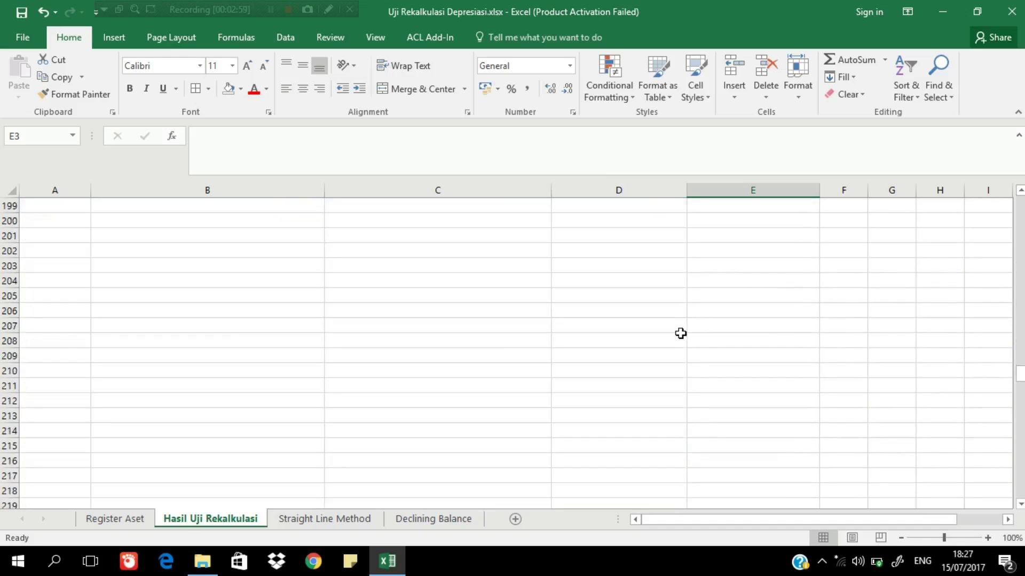
scroll(679, 334, "up", 10)
left_click(658, 340)
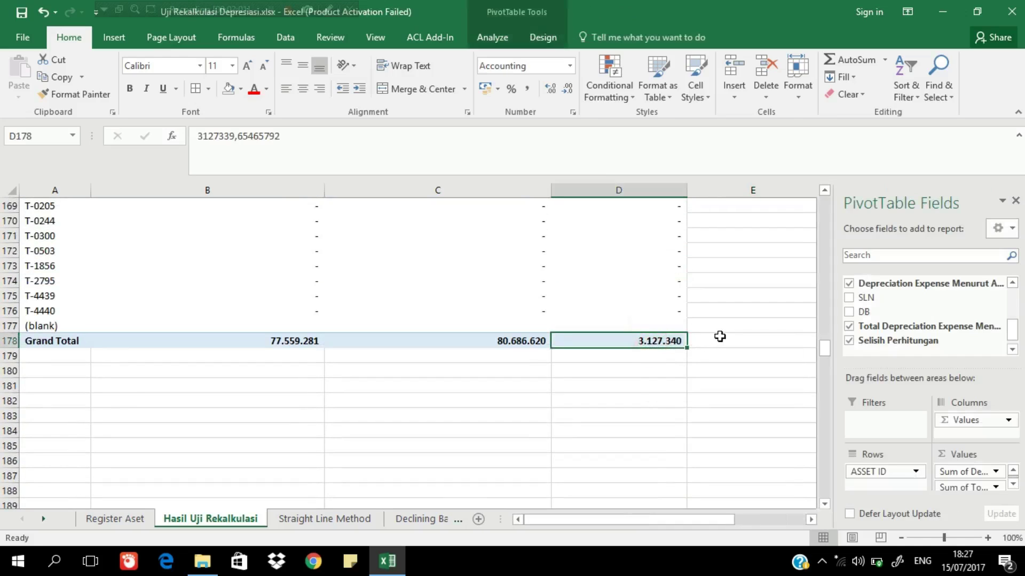